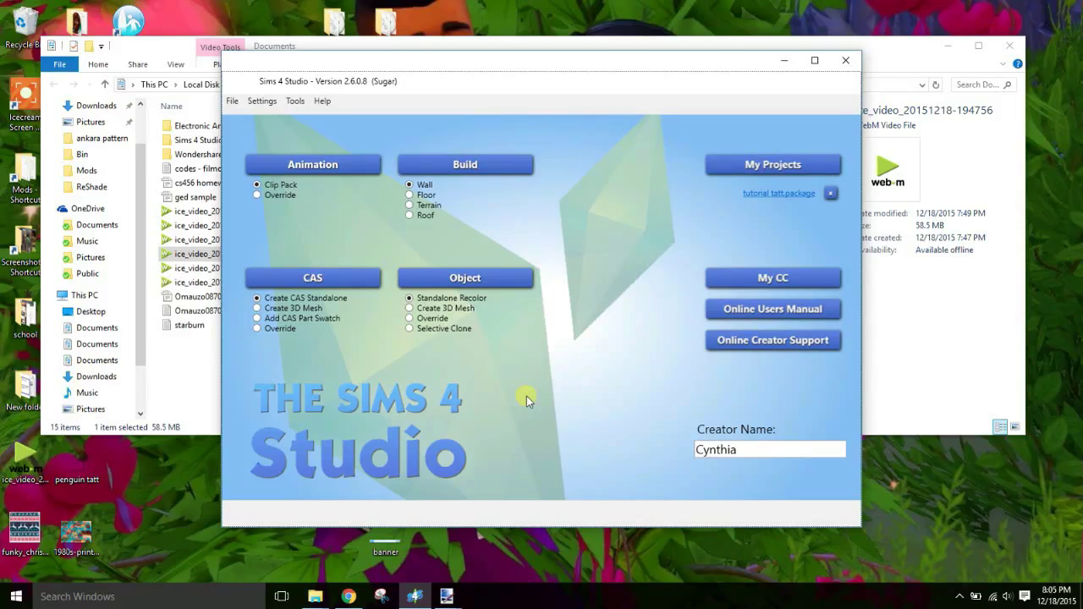
# - Minimize the File Explorer window so only the Sims 4 Studio start screen shows
pyautogui.click(950, 42)
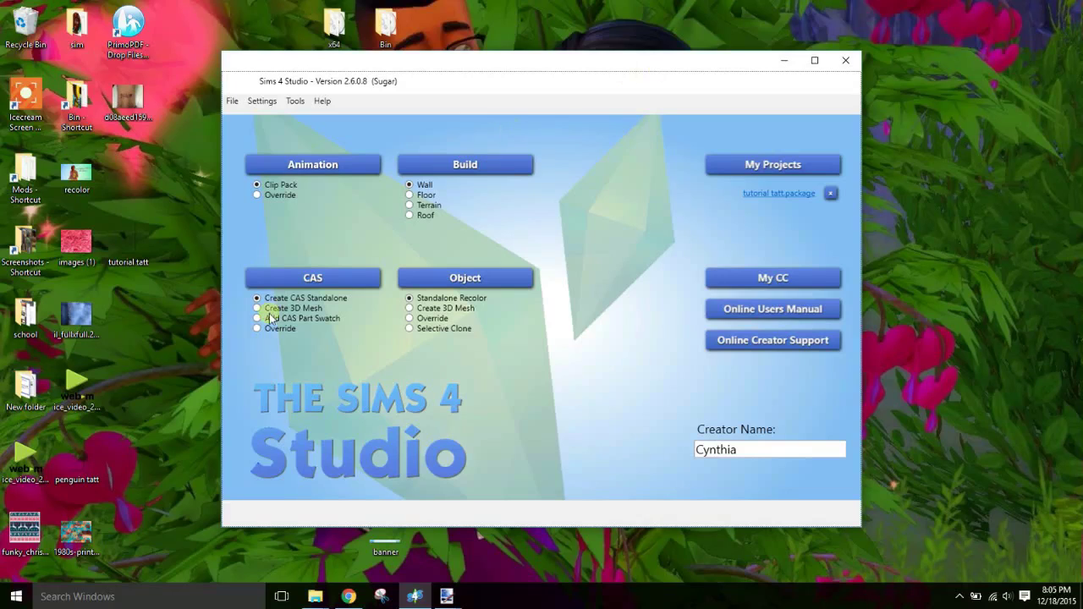
# - Start a new CAS standalone and set the part type filter to Clothing Bottom
pyautogui.click(360, 281)
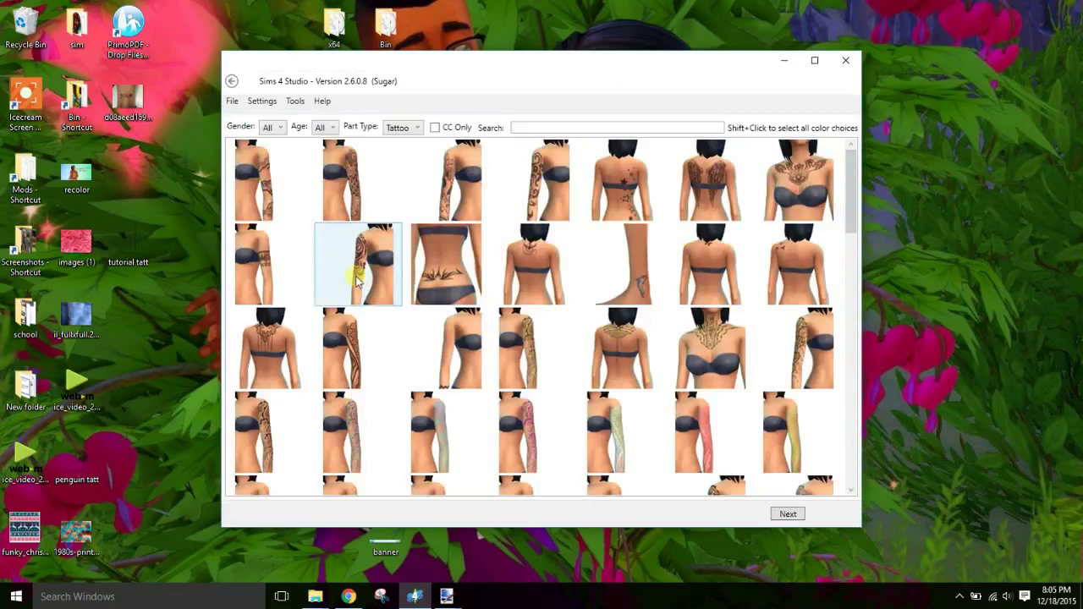
pyautogui.click(420, 127)
pyautogui.moveTo(450, 213); pyautogui.dragTo(451, 169)
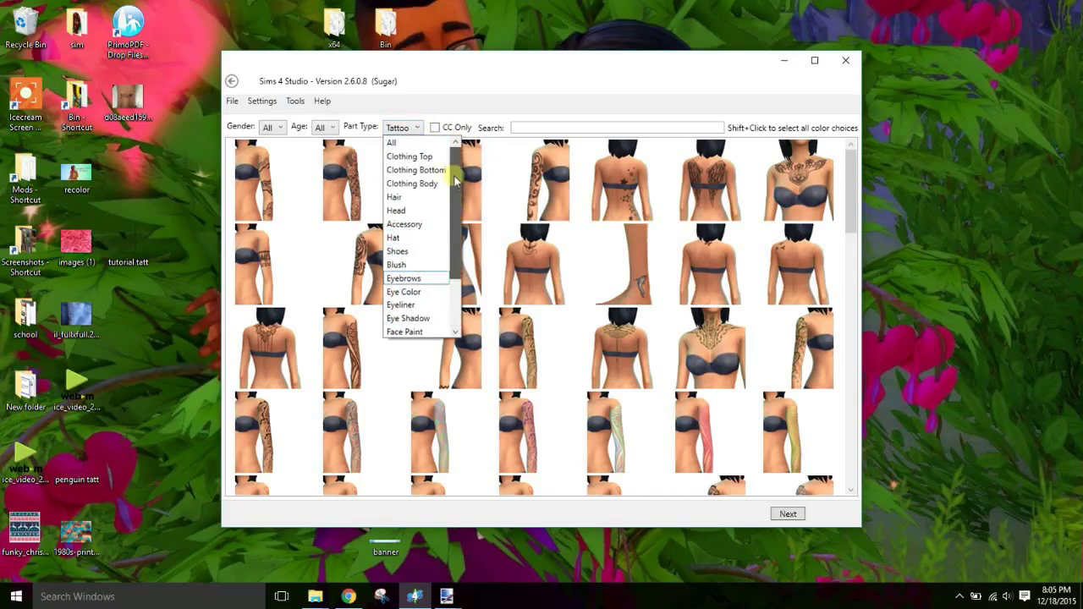
pyautogui.click(415, 156)
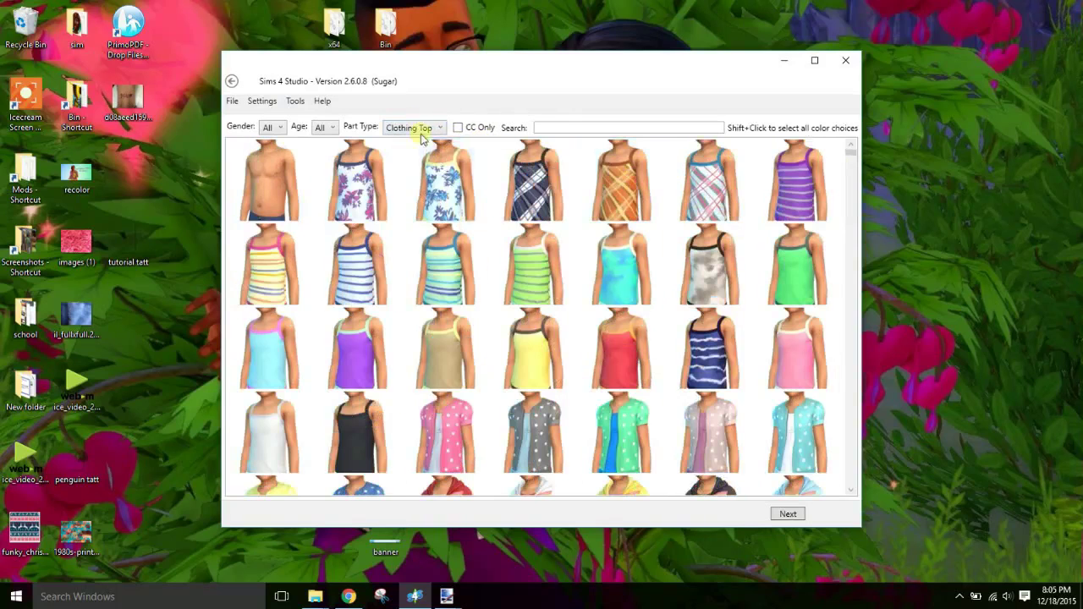
pyautogui.click(421, 127)
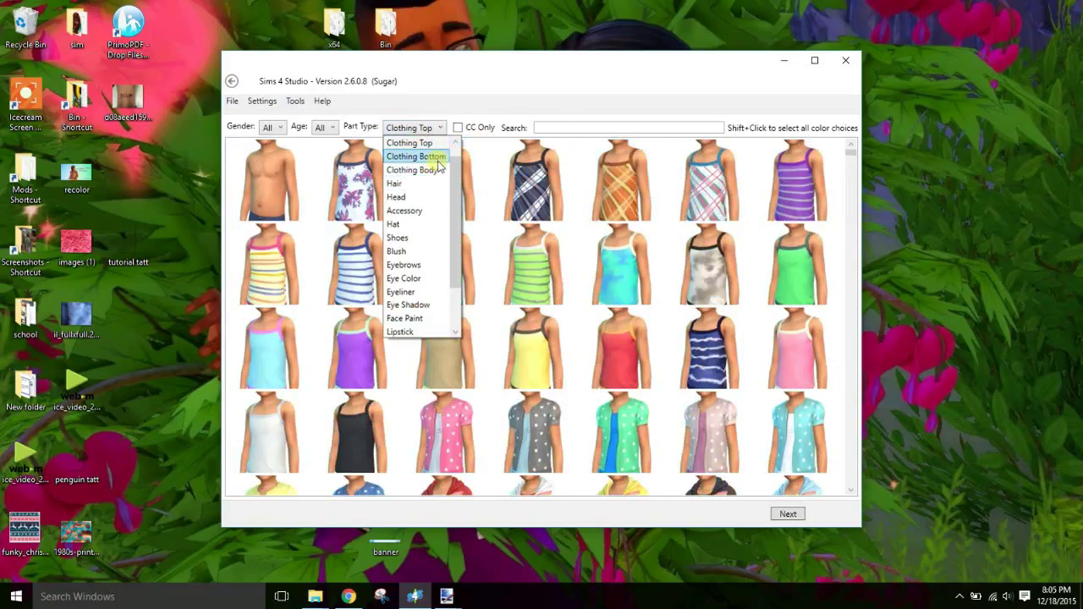
pyautogui.click(331, 131)
pyautogui.press('Down')
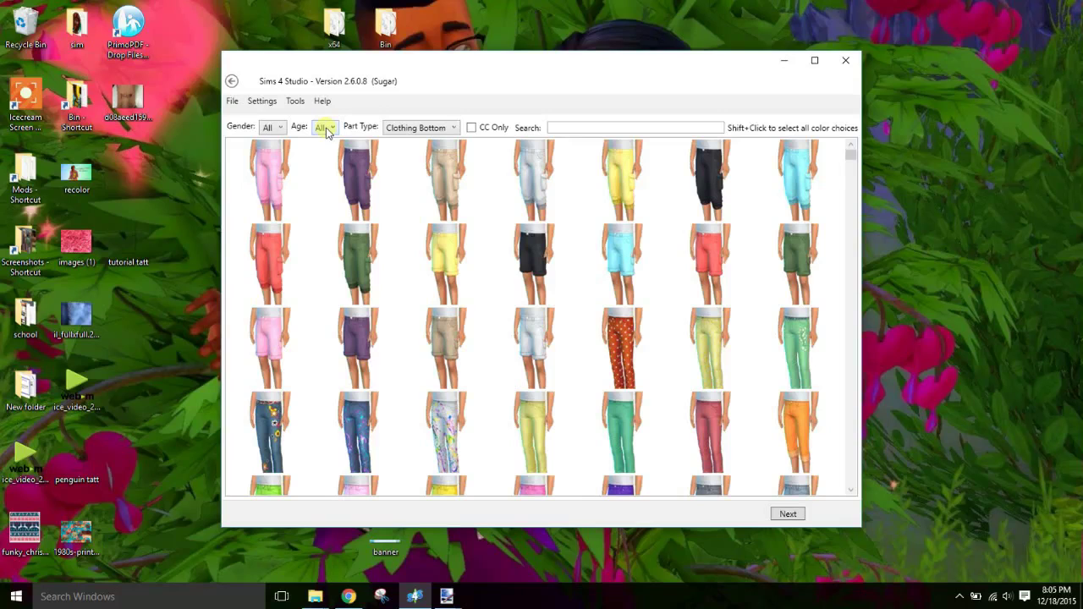
# - Filter the items to Adult and Female, then scroll down to the capris and long pants
pyautogui.click(328, 129)
pyautogui.click(320, 146)
pyautogui.click(282, 128)
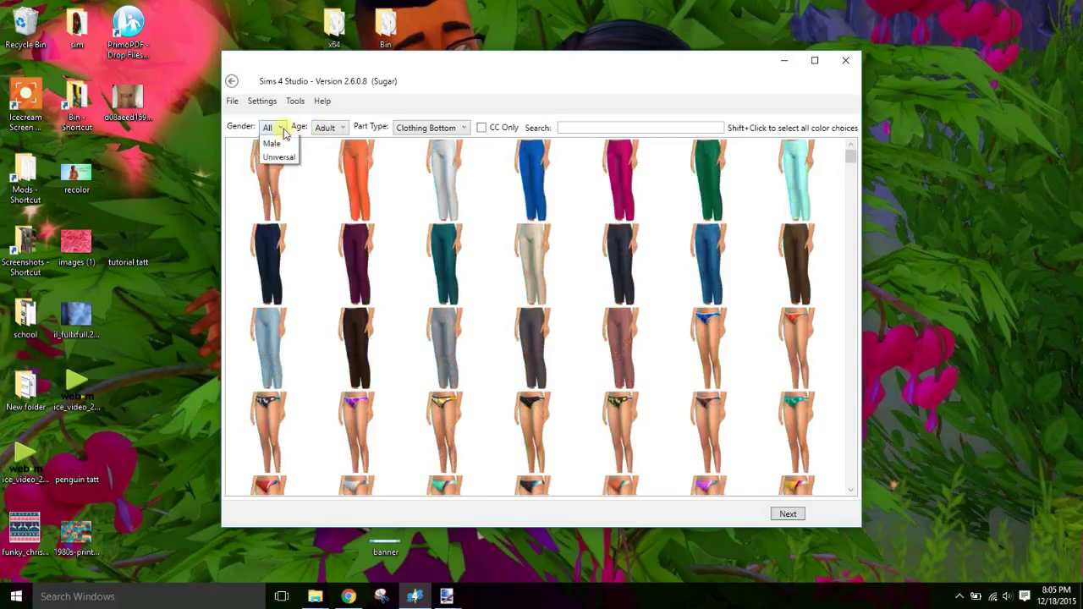
pyautogui.click(277, 157)
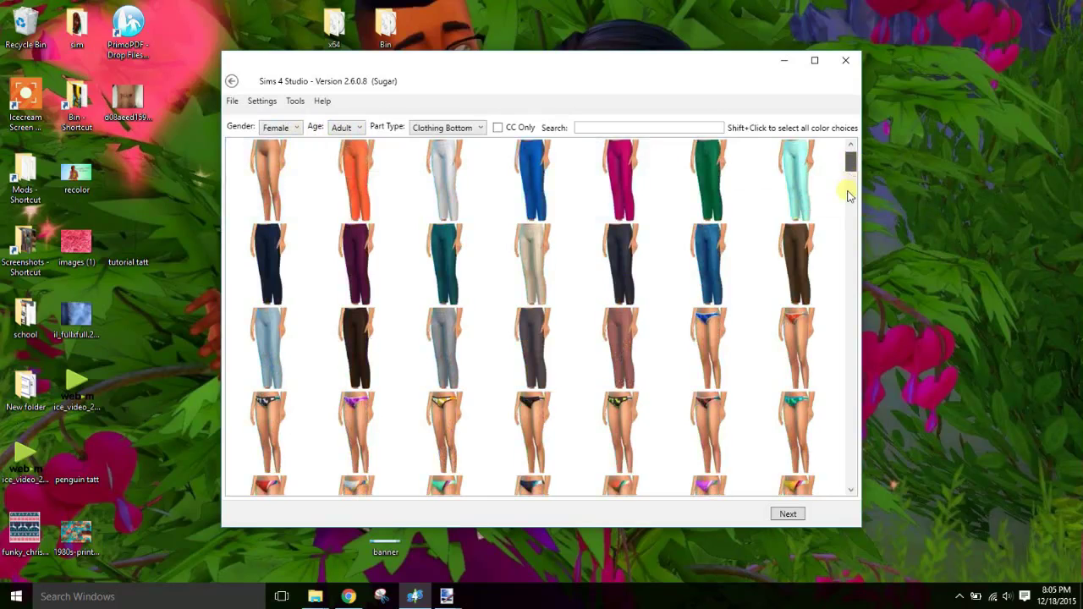
pyautogui.scroll(-6, 848, 212)
pyautogui.scroll(-6, 849, 252)
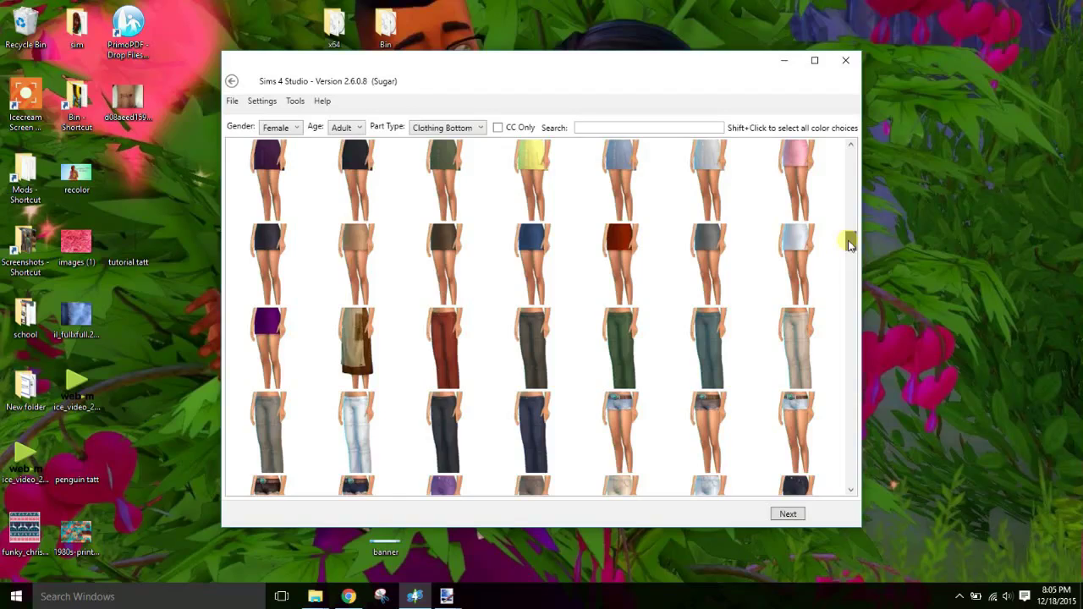
pyautogui.scroll(-10, 846, 279)
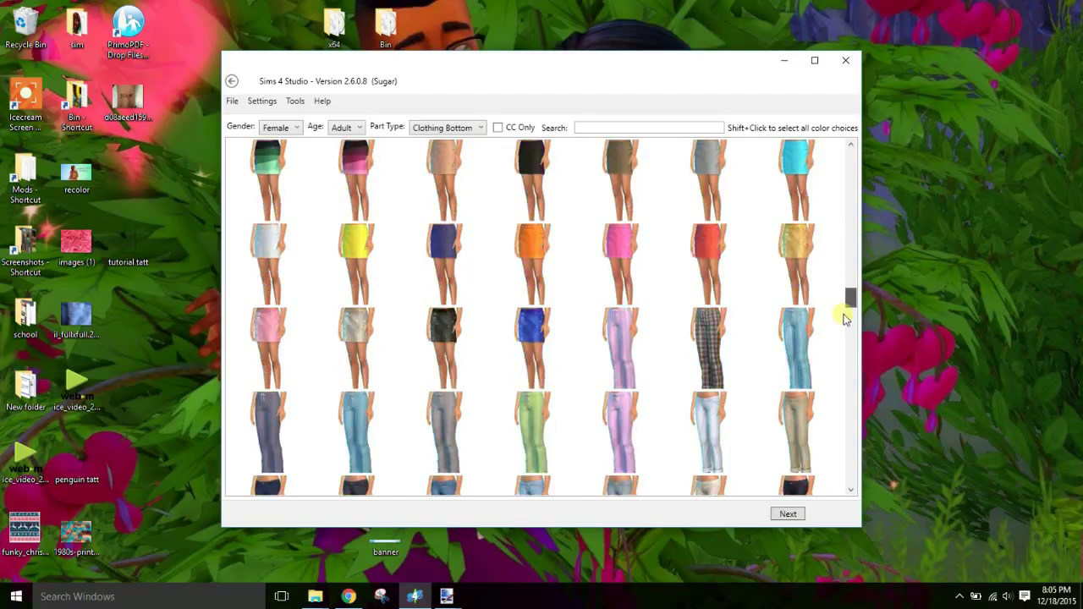
pyautogui.scroll(-5, 845, 319)
pyautogui.scroll(-2, 846, 328)
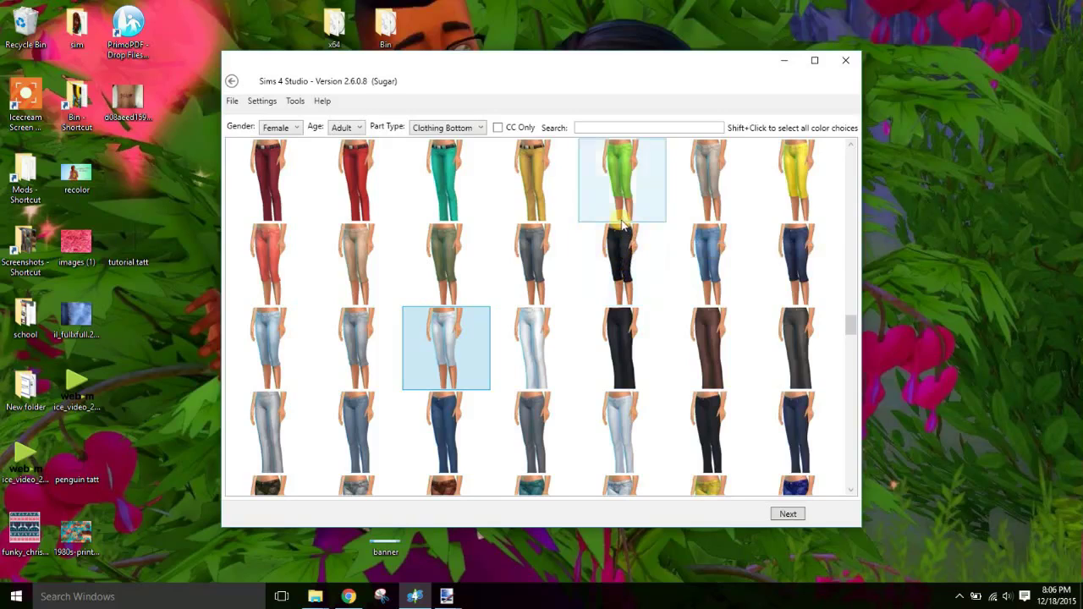
# - Select the green calf jeans as the only base item to clone
pyautogui.click(640, 186)
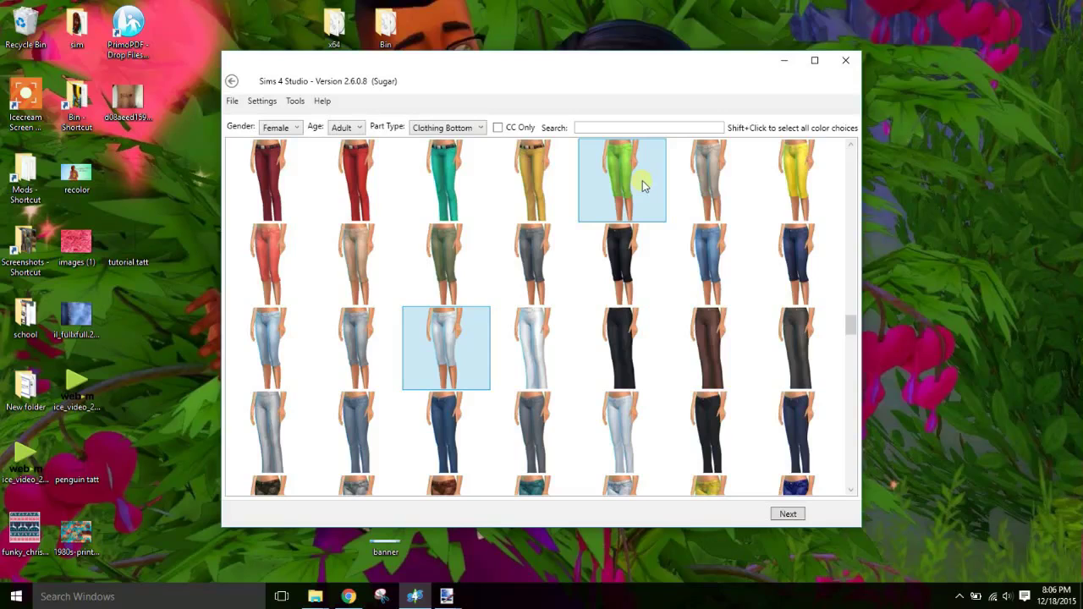
pyautogui.keyDown('ctrl'); pyautogui.click(717, 202); pyautogui.keyUp('ctrl')
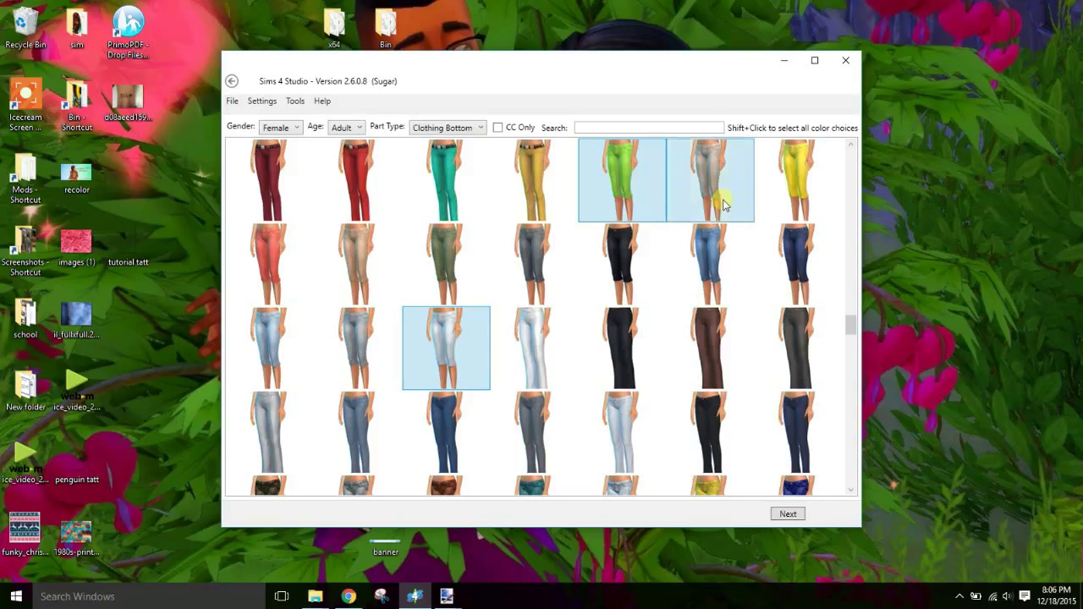
pyautogui.keyDown('ctrl'); pyautogui.click(789, 216); pyautogui.keyUp('ctrl')
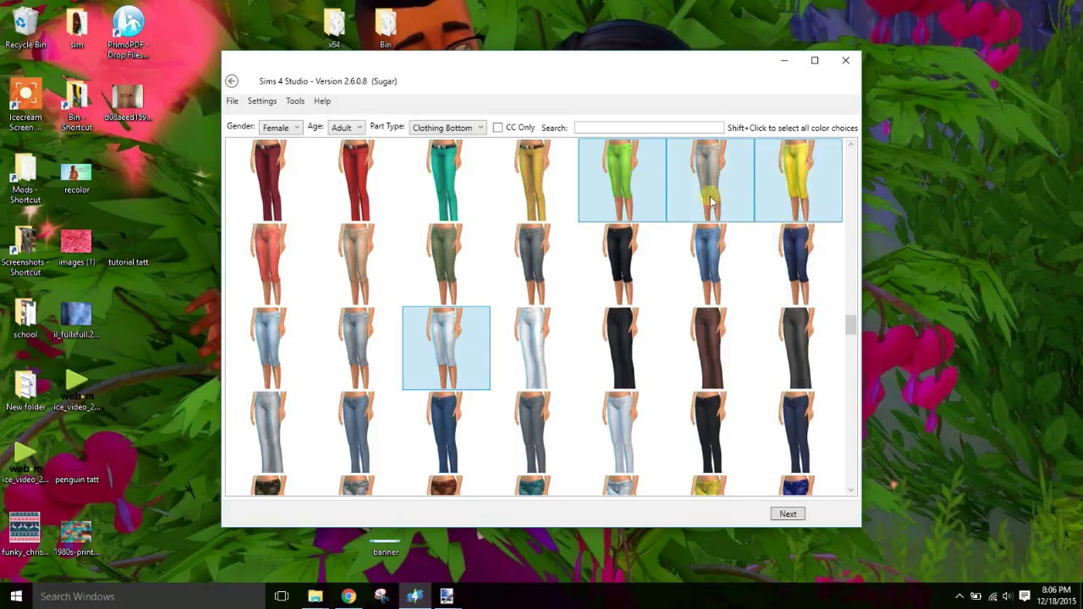
pyautogui.keyDown('ctrl'); pyautogui.click(706, 190); pyautogui.keyUp('ctrl')
pyautogui.keyDown('ctrl'); pyautogui.click(814, 180); pyautogui.keyUp('ctrl')
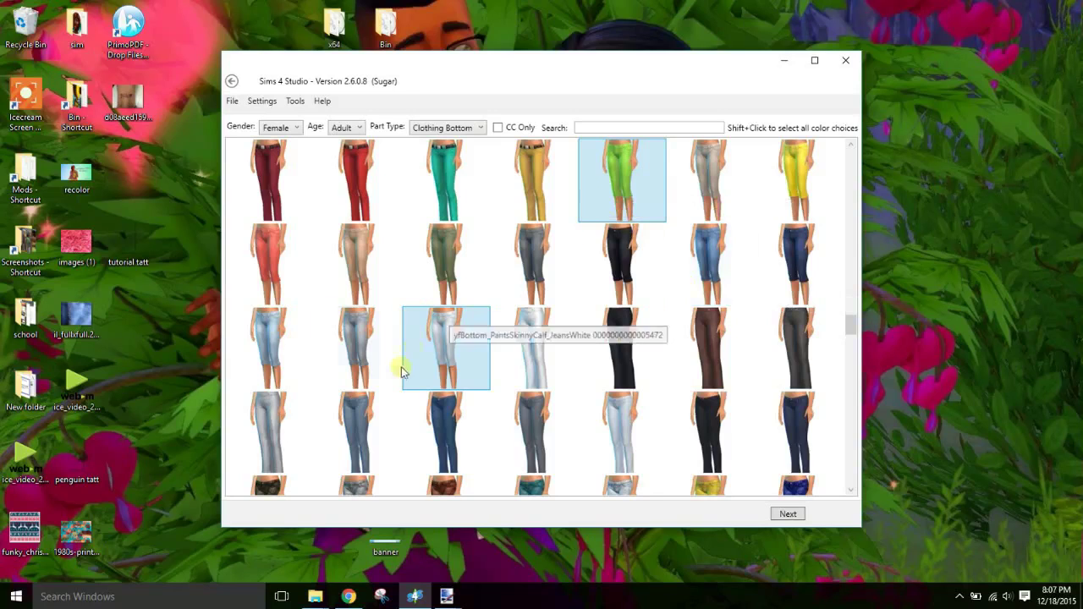
# - Create the package from the green jeans and save it as 'tutorial bottoms'
pyautogui.click(788, 514)
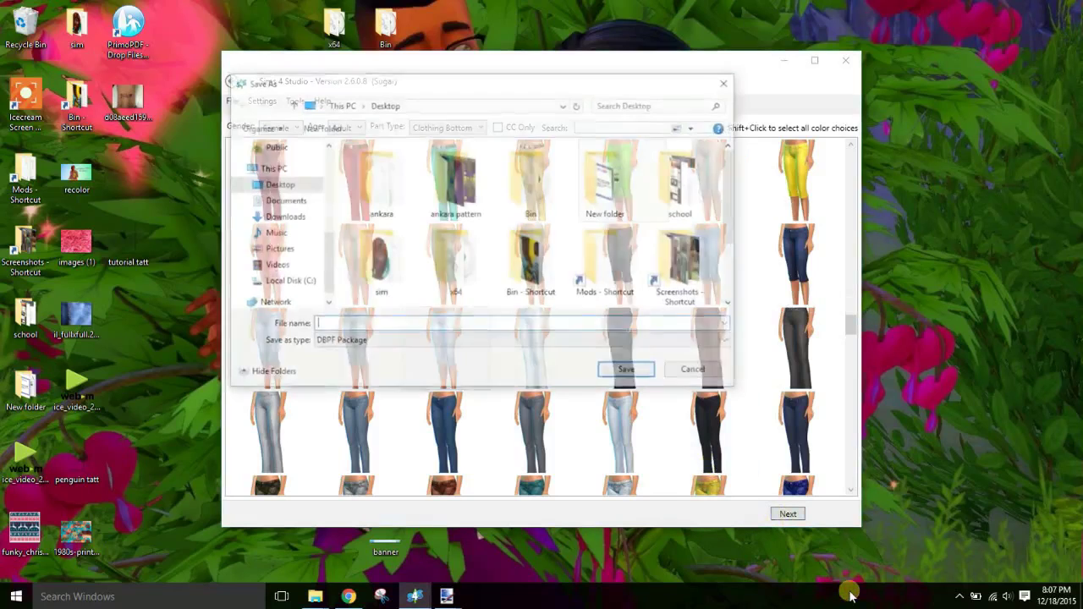
pyautogui.write('tutorial bot')
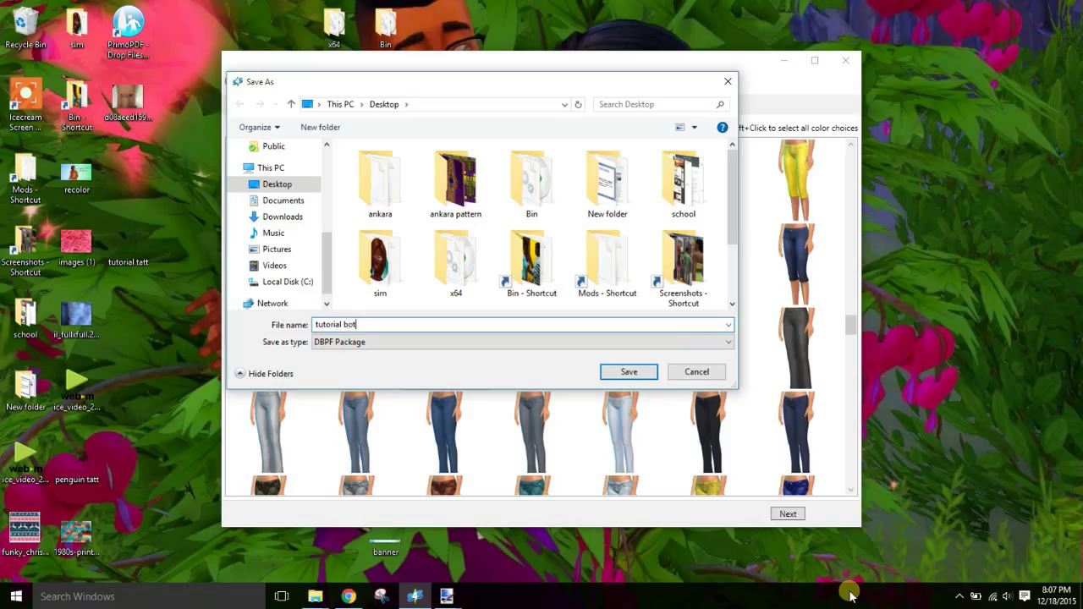
pyautogui.write('toms')
pyautogui.press('Return')
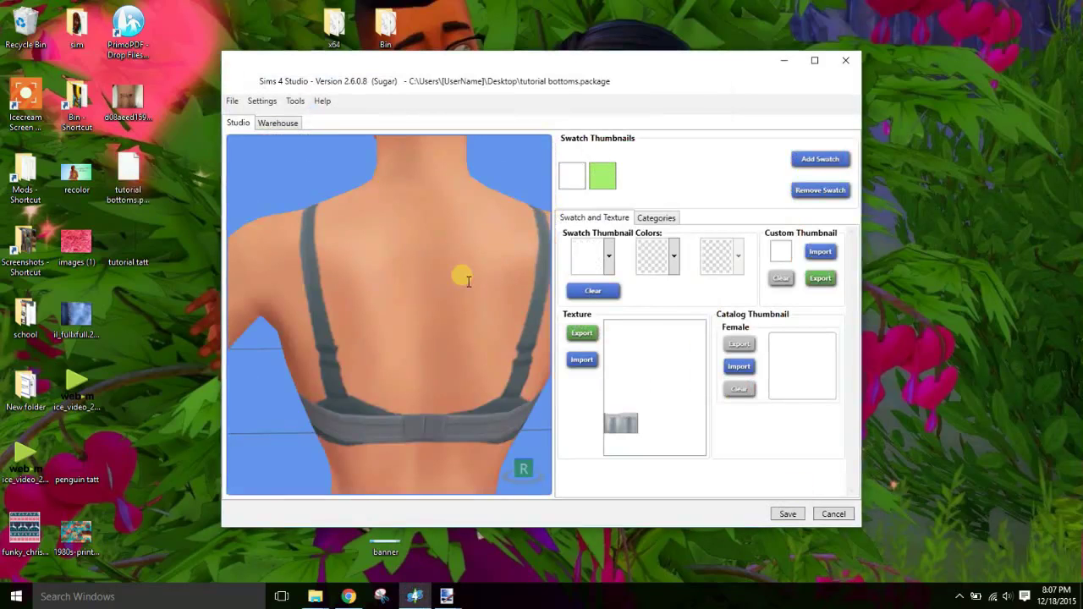
# - Export the white swatch texture to the desktop as 'tut bottom white'
pyautogui.scroll(-5, 463, 276)
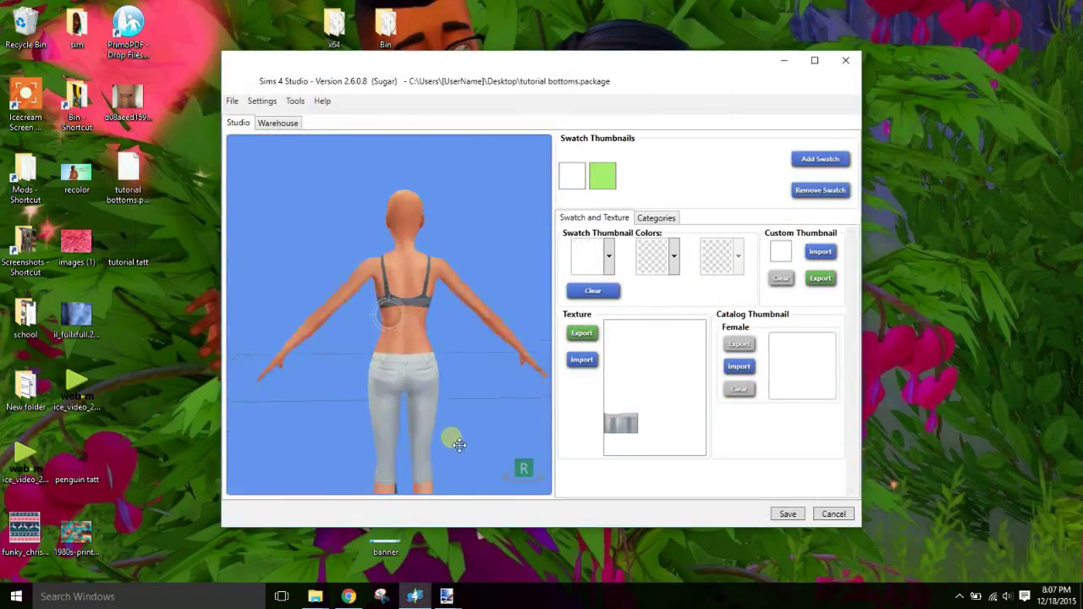
pyautogui.moveTo(459, 445); pyautogui.dragTo(417, 427)
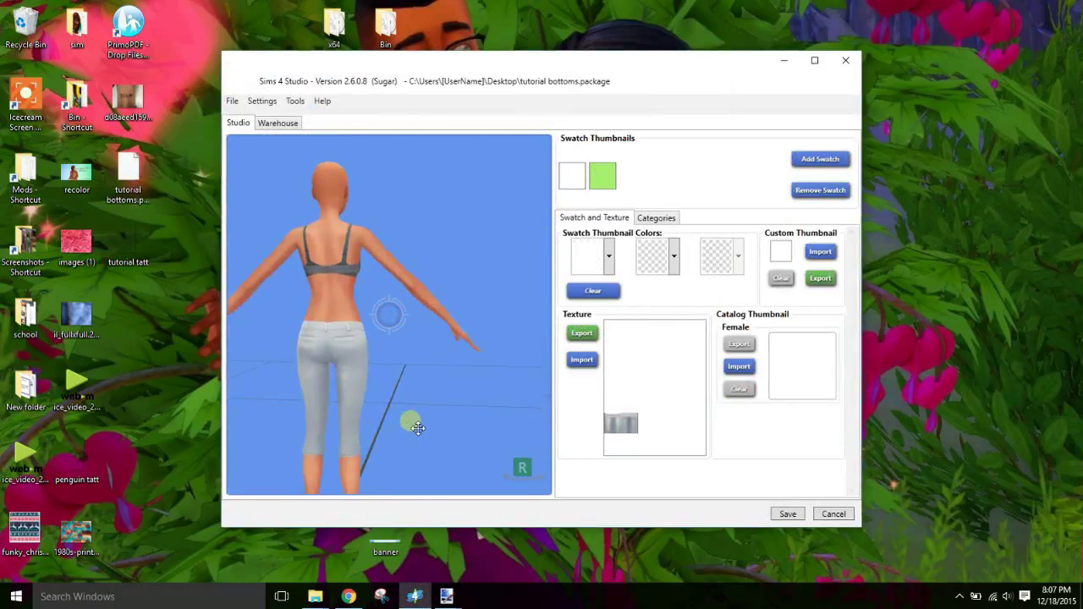
pyautogui.click(581, 334)
pyautogui.write('t')
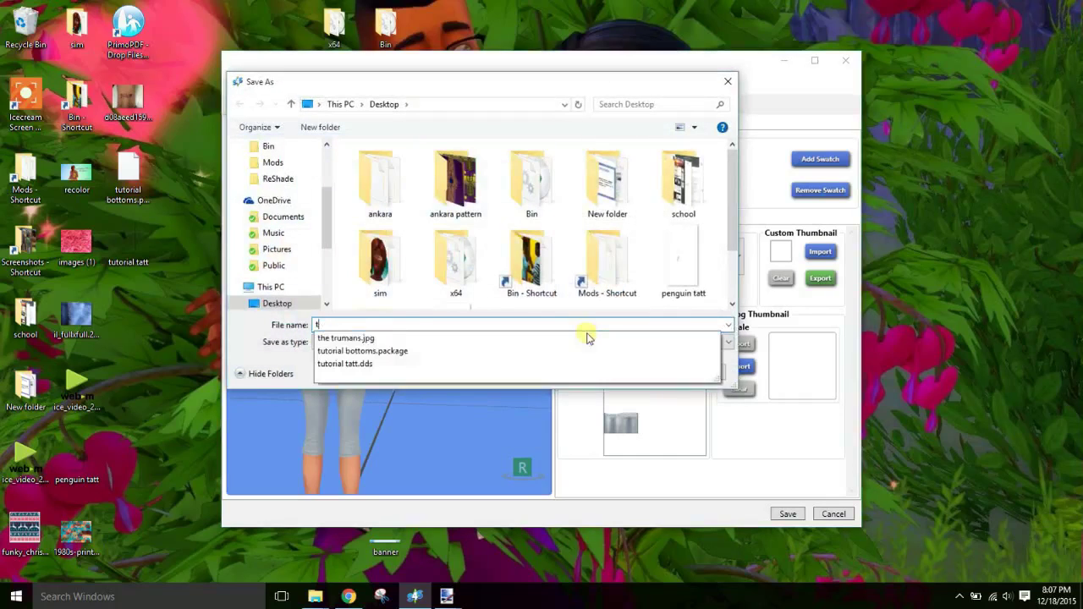
pyautogui.write('ut bottom white')
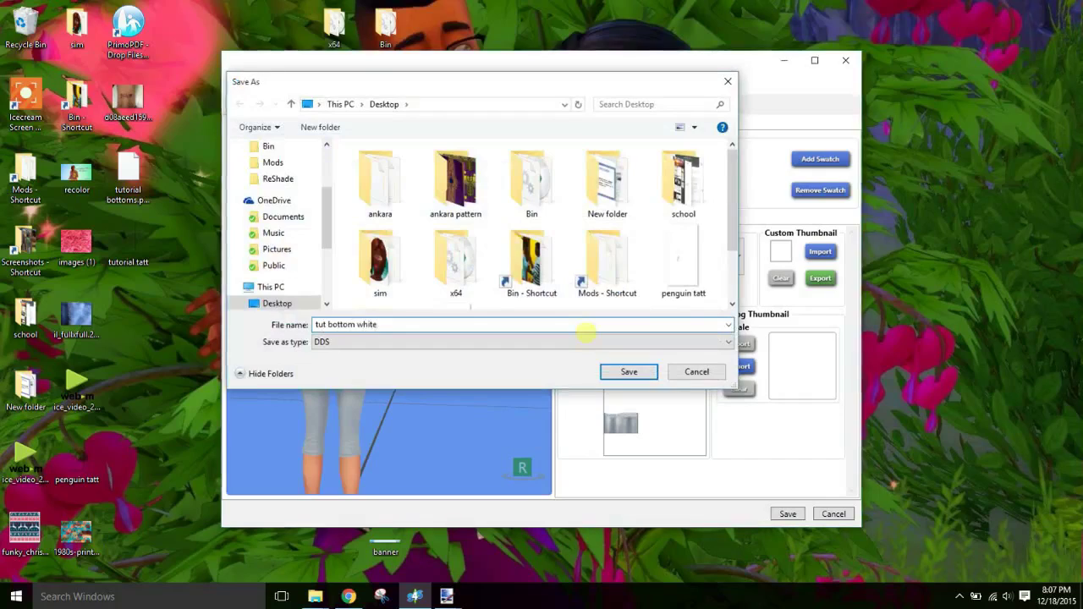
pyautogui.press('Return')
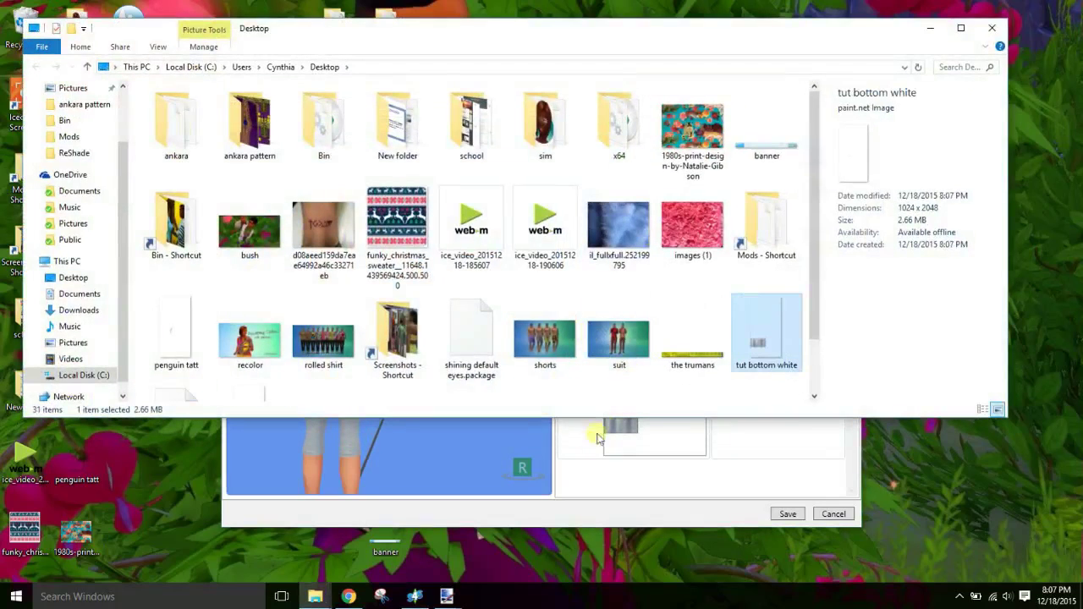
# - Export the green swatch texture to the desktop as 'tut bottom green'
pyautogui.click(576, 466)
pyautogui.click(603, 183)
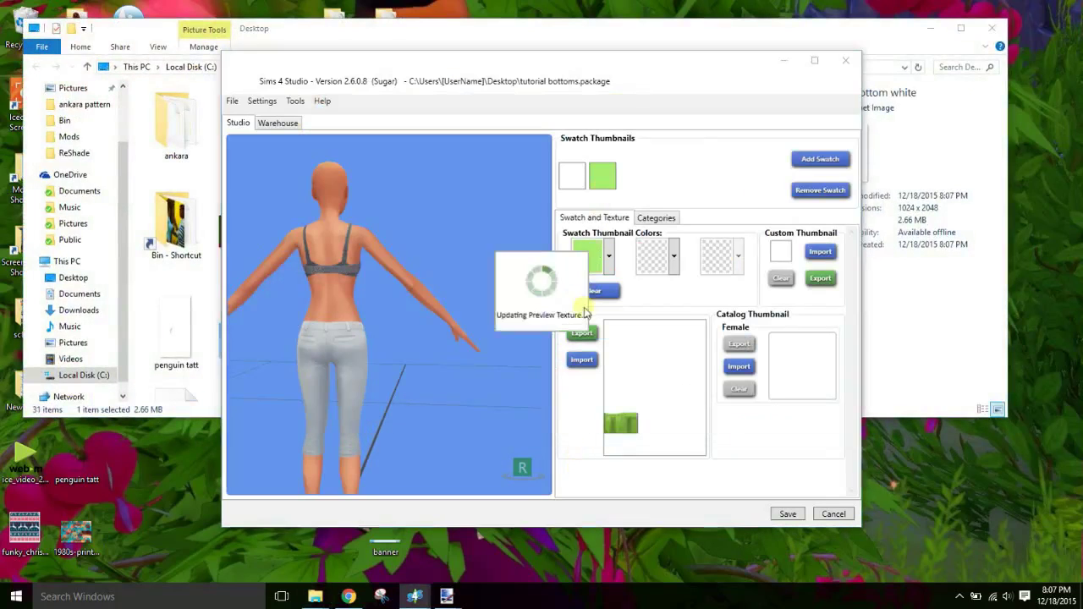
pyautogui.click(582, 333)
pyautogui.write('tut bot')
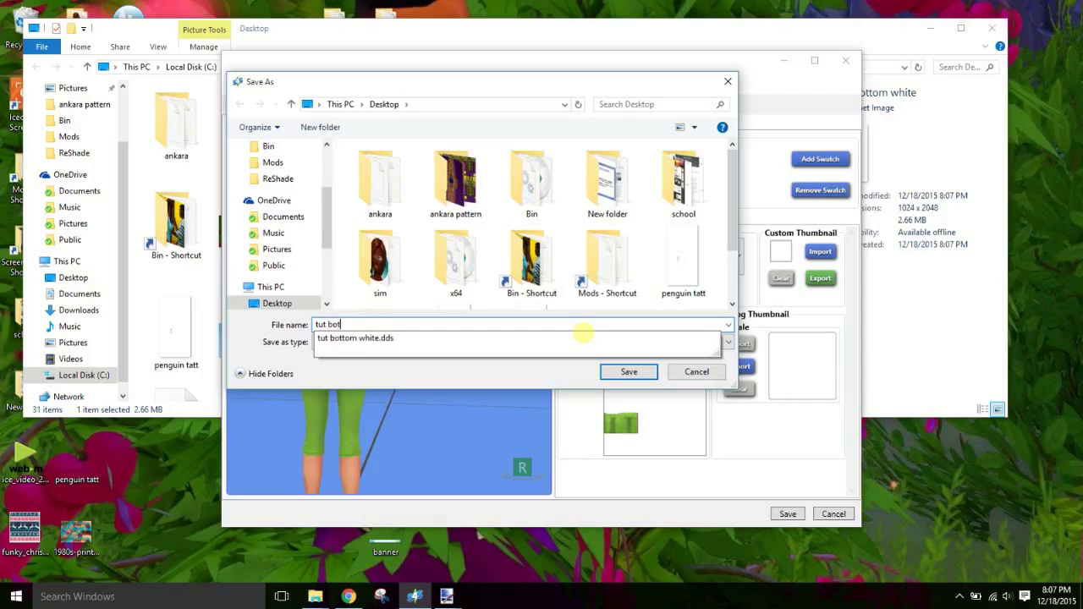
pyautogui.write('tom green')
pyautogui.press('Return')
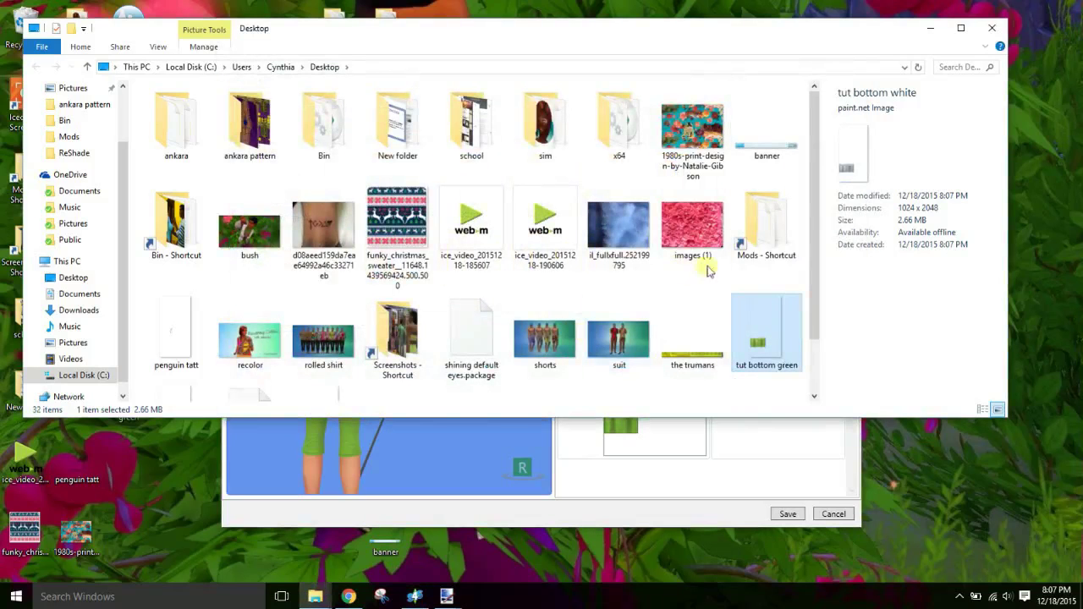
# - Open tut bottom green in paint.net, then open the 1980s print design image zoomed out to fit
pyautogui.click(766, 334)
pyautogui.doubleClick(768, 337)
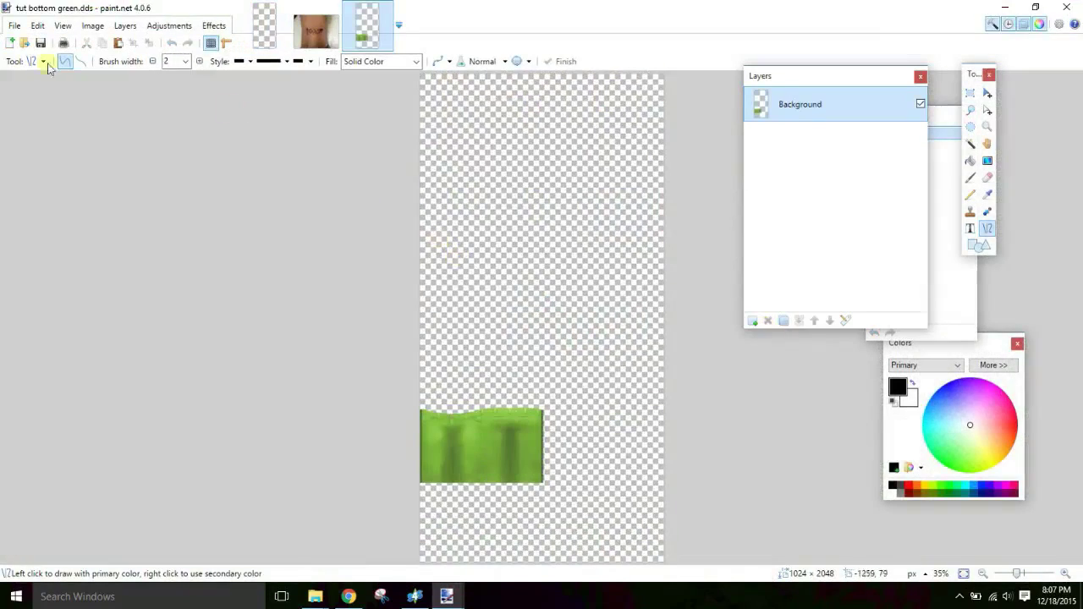
pyautogui.click(13, 26)
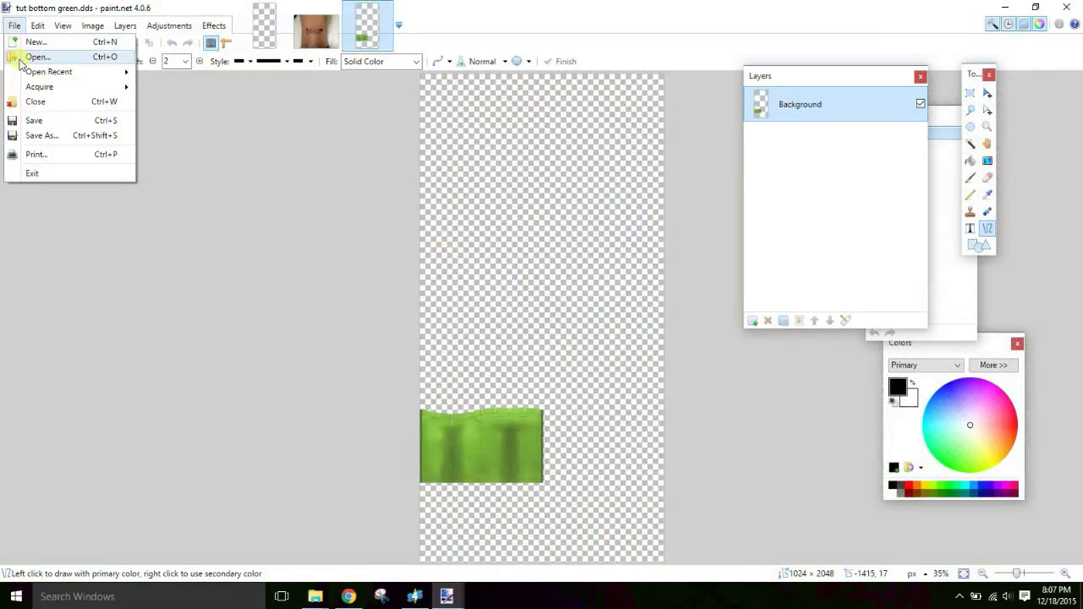
pyautogui.click(20, 60)
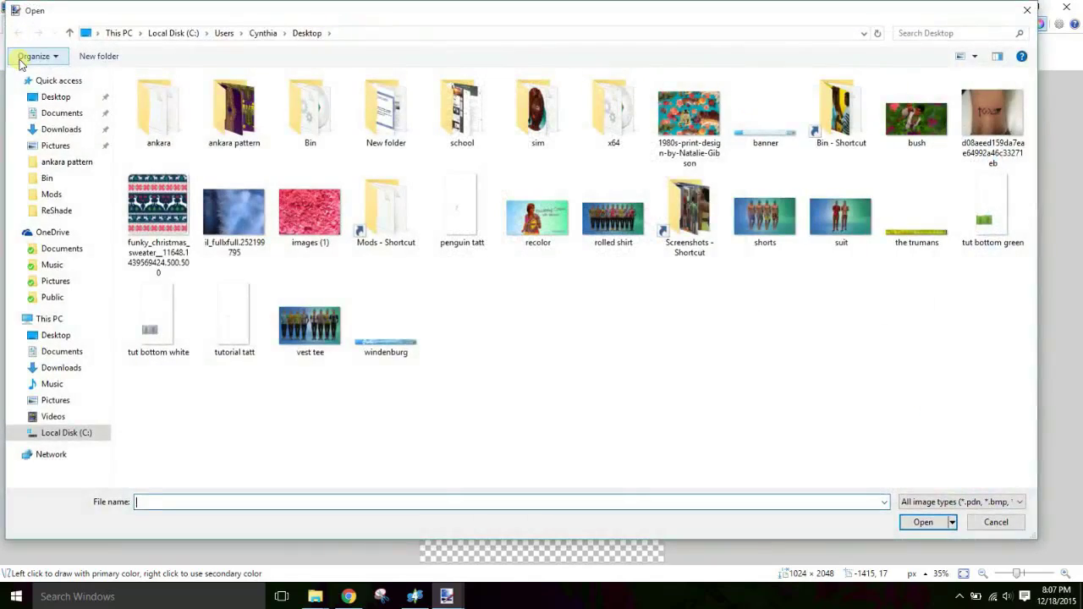
pyautogui.doubleClick(689, 118)
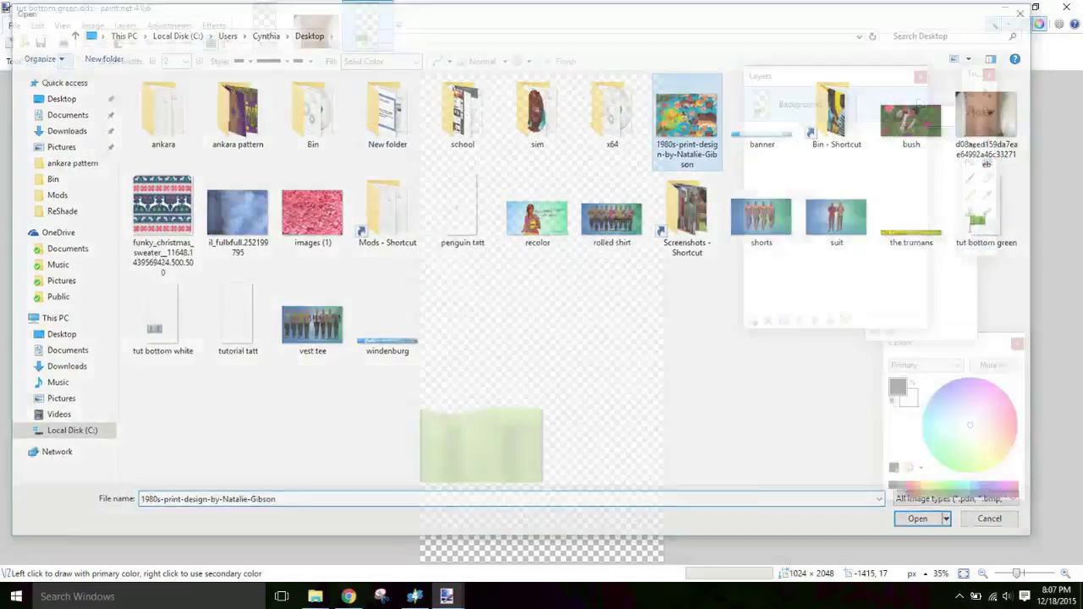
pyautogui.hotkey('ctrl', '-')
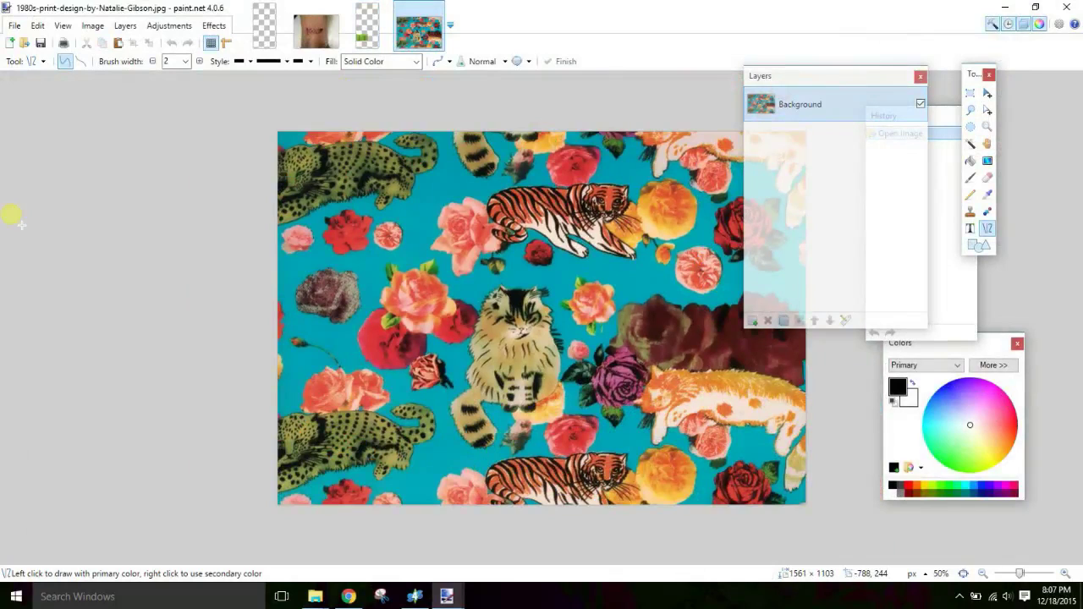
# - Search Google Images for 'ankara fabric' in Chrome
pyautogui.click(348, 596)
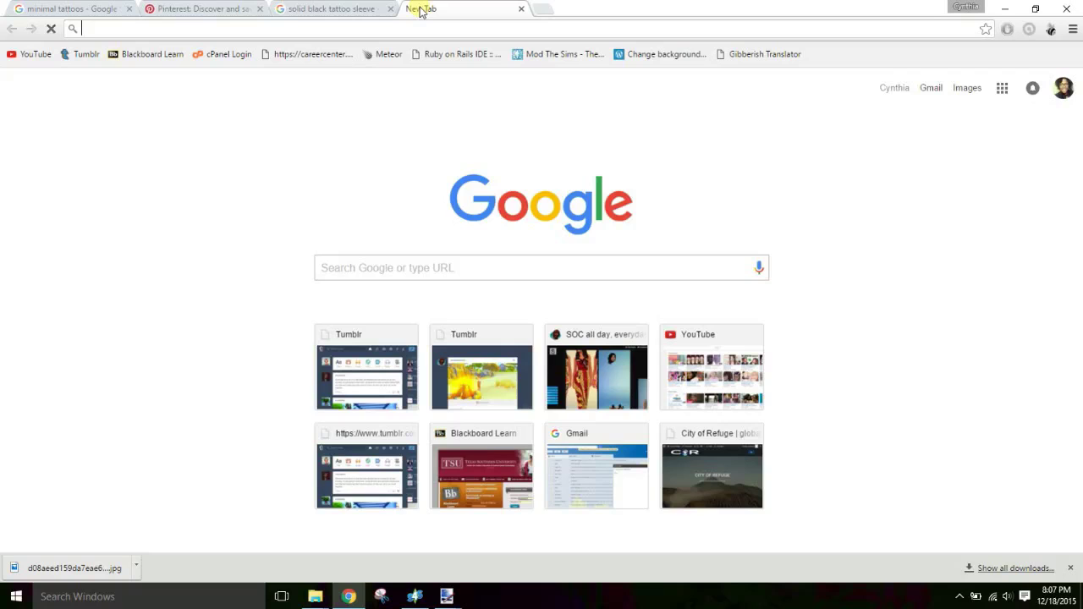
pyautogui.write('ankara')
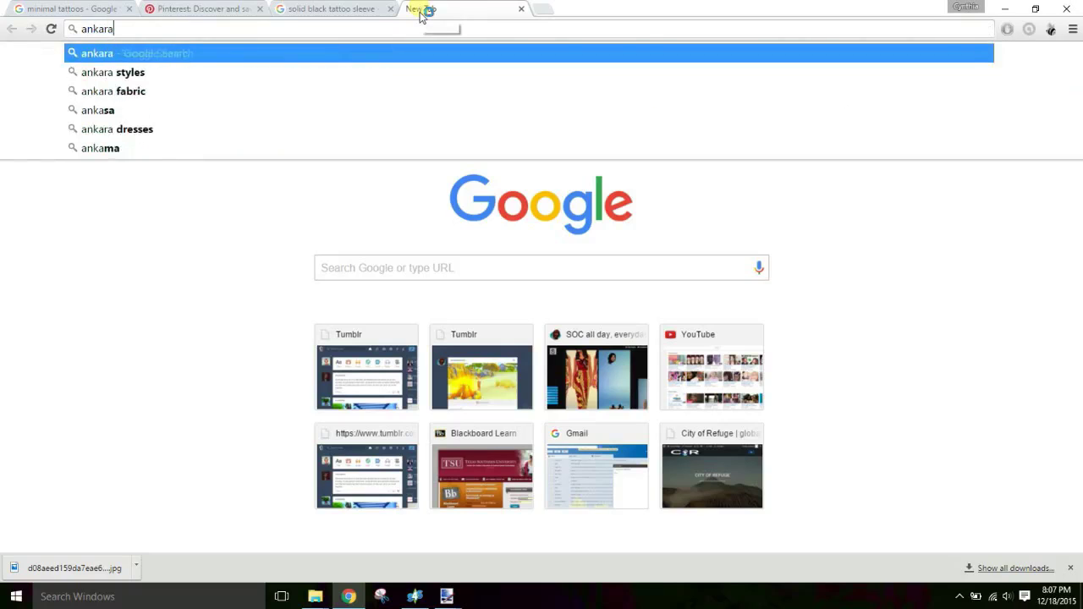
pyautogui.write(' fabric')
pyautogui.press('Return')
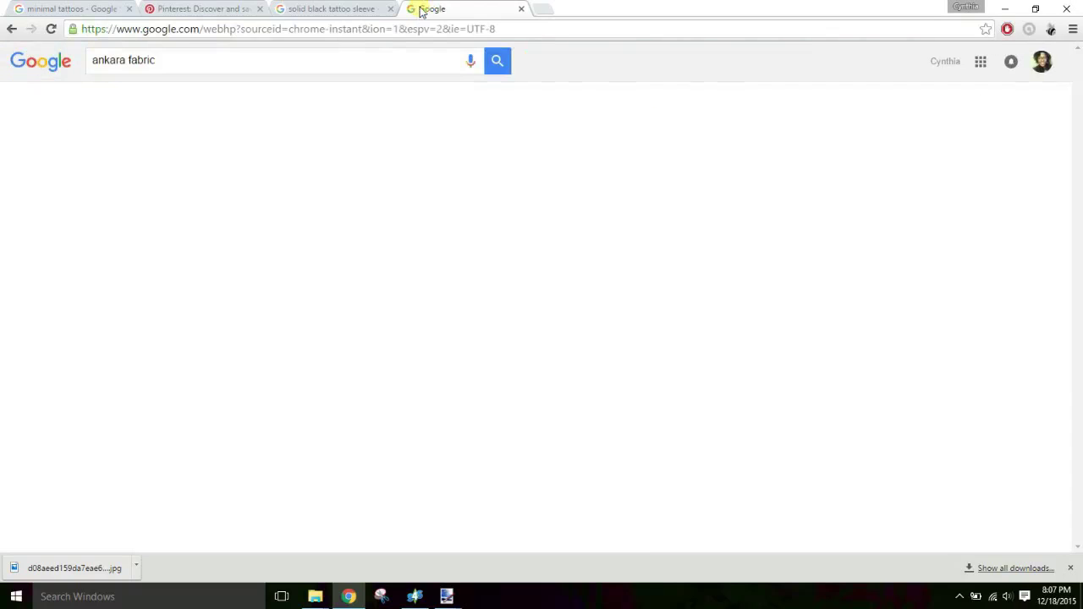
pyautogui.click(233, 101)
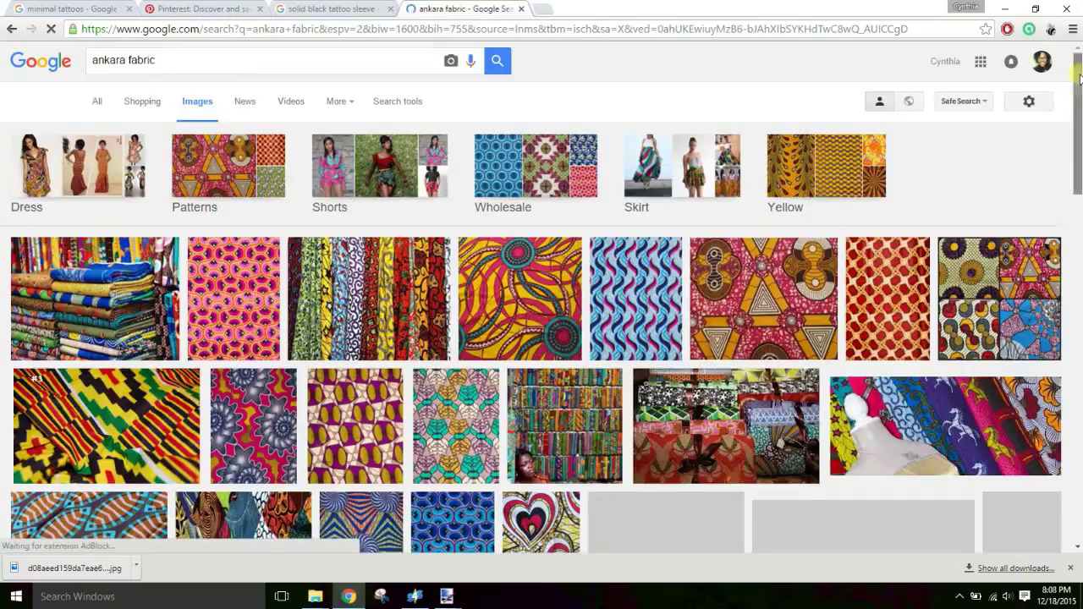
pyautogui.moveTo(1080, 74); pyautogui.dragTo(1079, 116)
pyautogui.scroll(-1, 1080, 116)
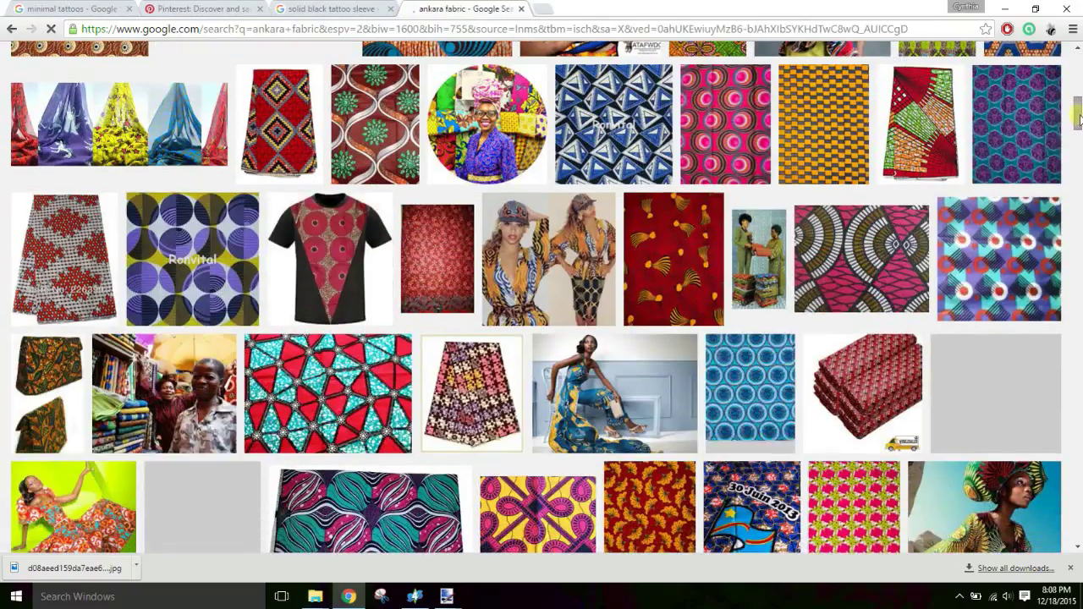
# - Preview several fabric results, ending on the pink fan-patterned African Dashiki fabric
pyautogui.click(902, 233)
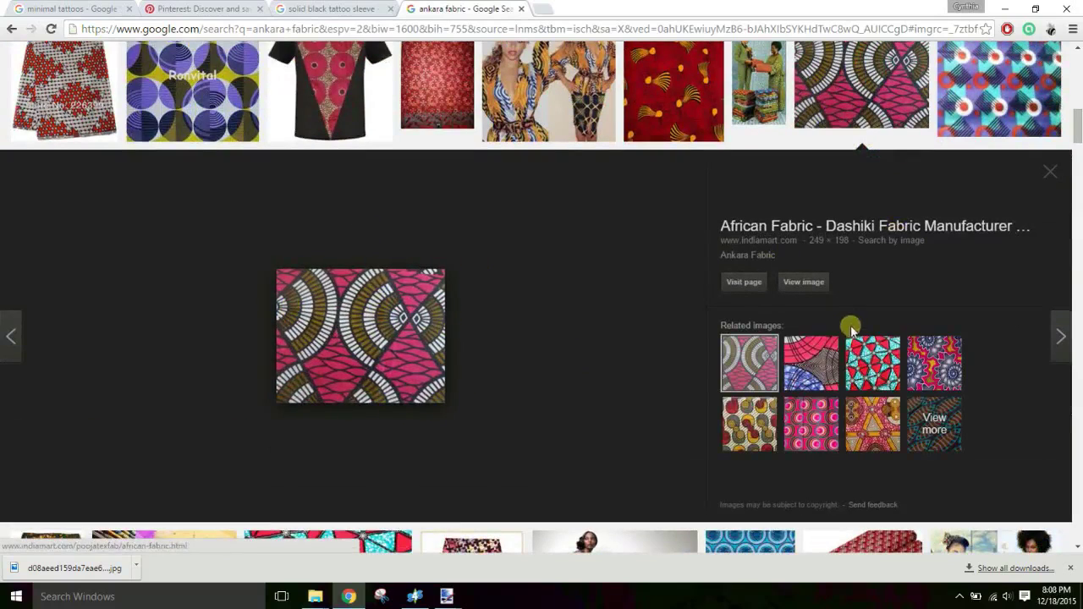
pyautogui.click(867, 354)
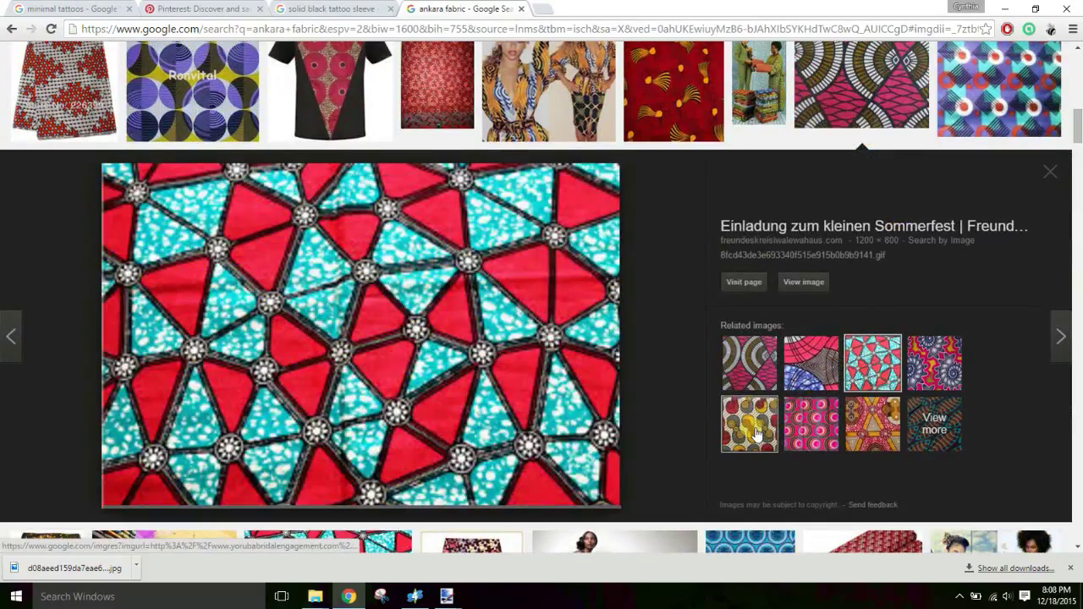
pyautogui.click(749, 364)
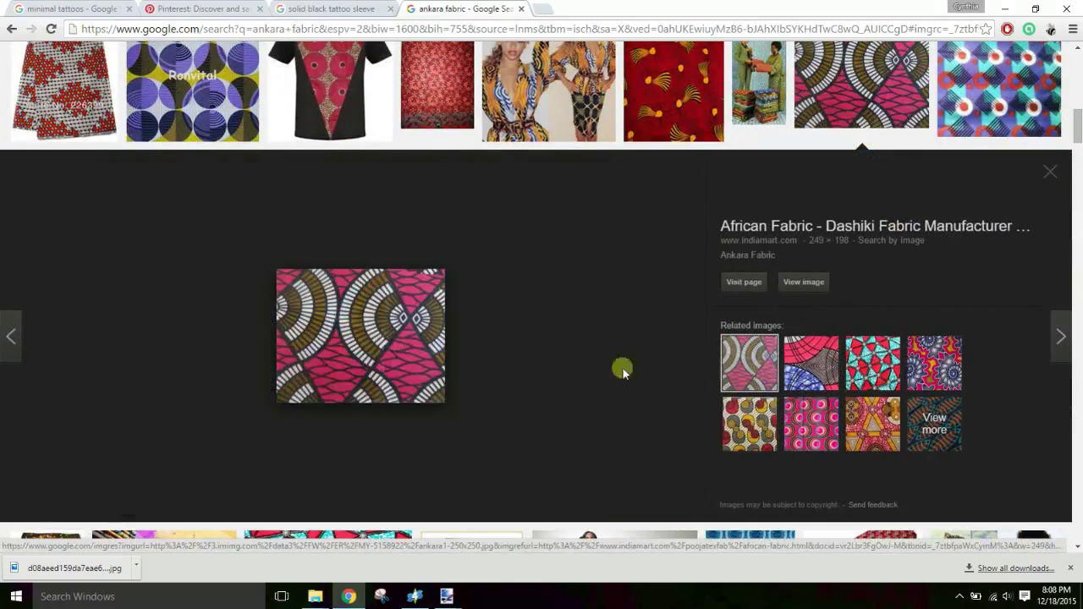
pyautogui.click(872, 368)
pyautogui.click(751, 435)
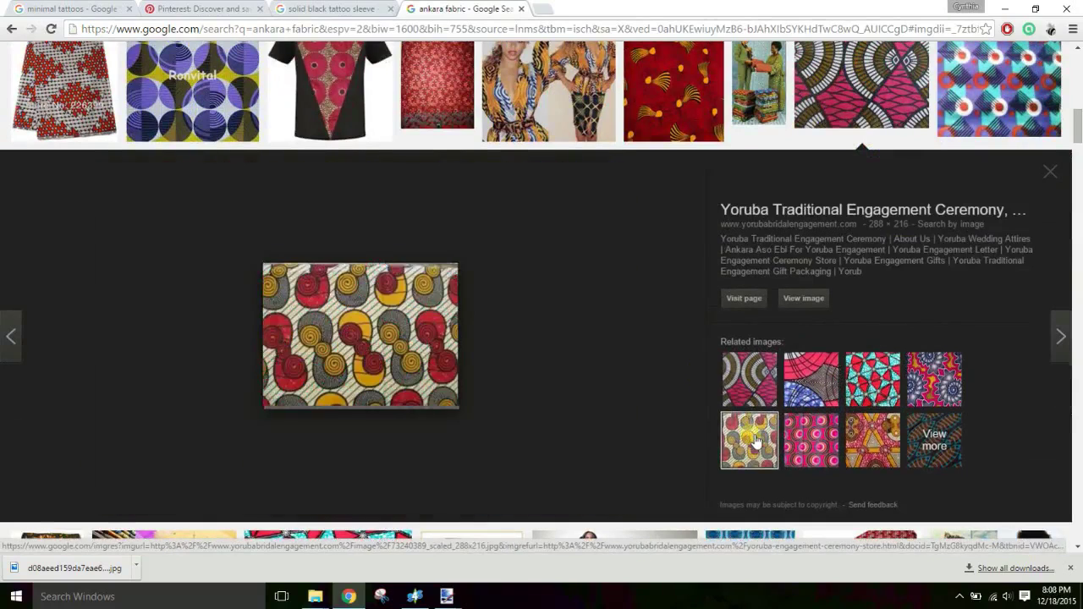
pyautogui.click(804, 445)
pyautogui.click(881, 431)
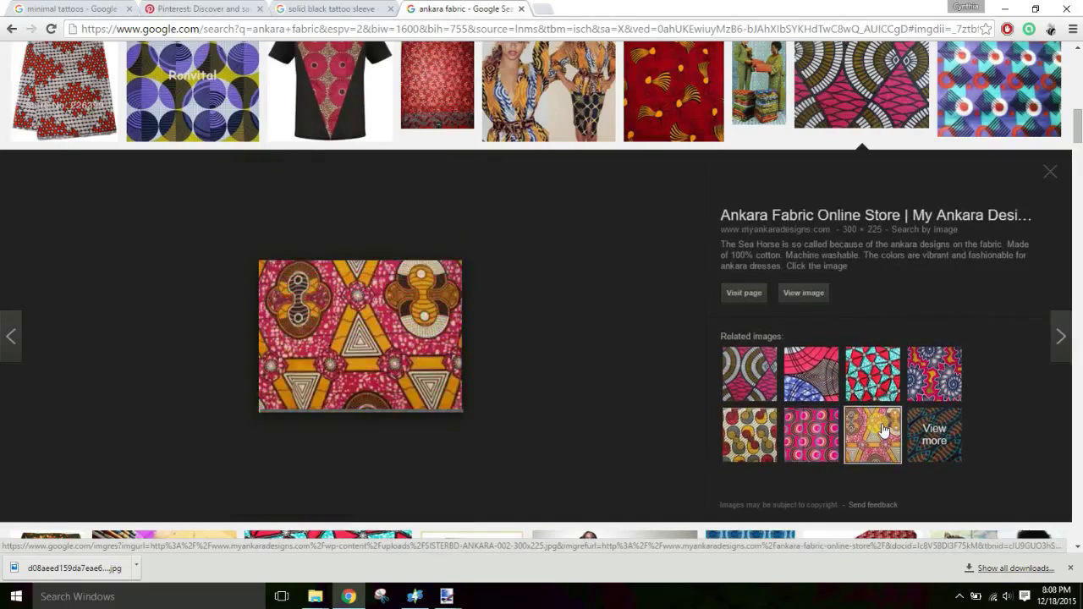
pyautogui.click(935, 373)
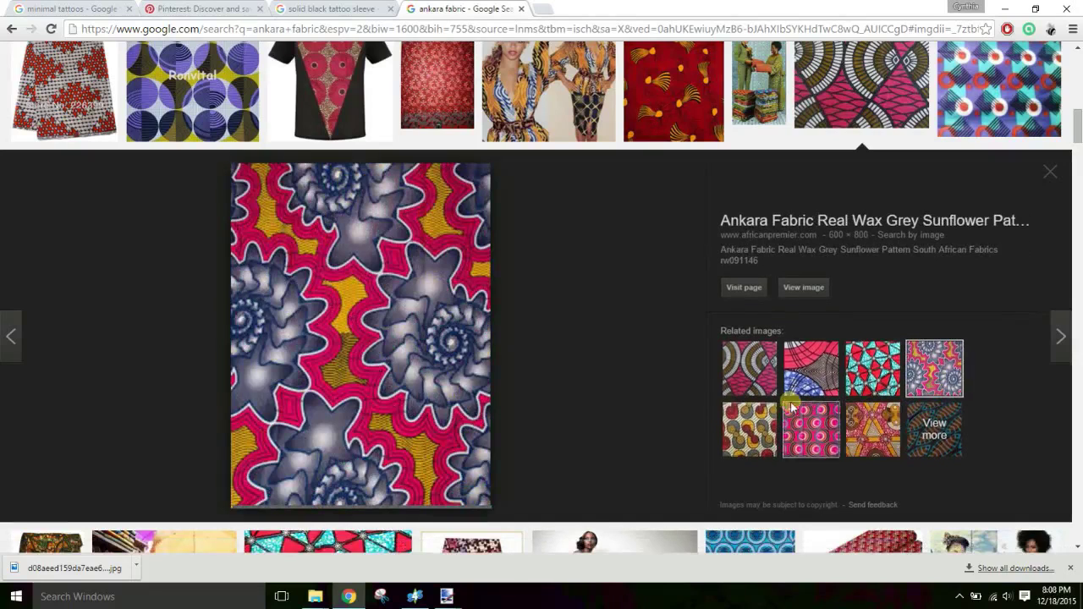
pyautogui.click(860, 368)
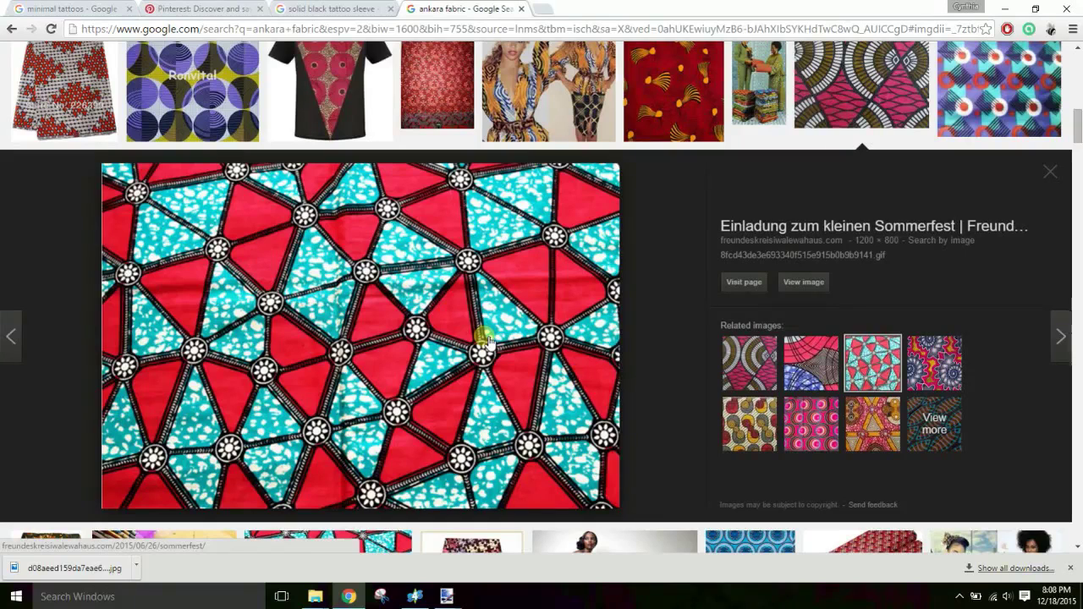
pyautogui.click(724, 372)
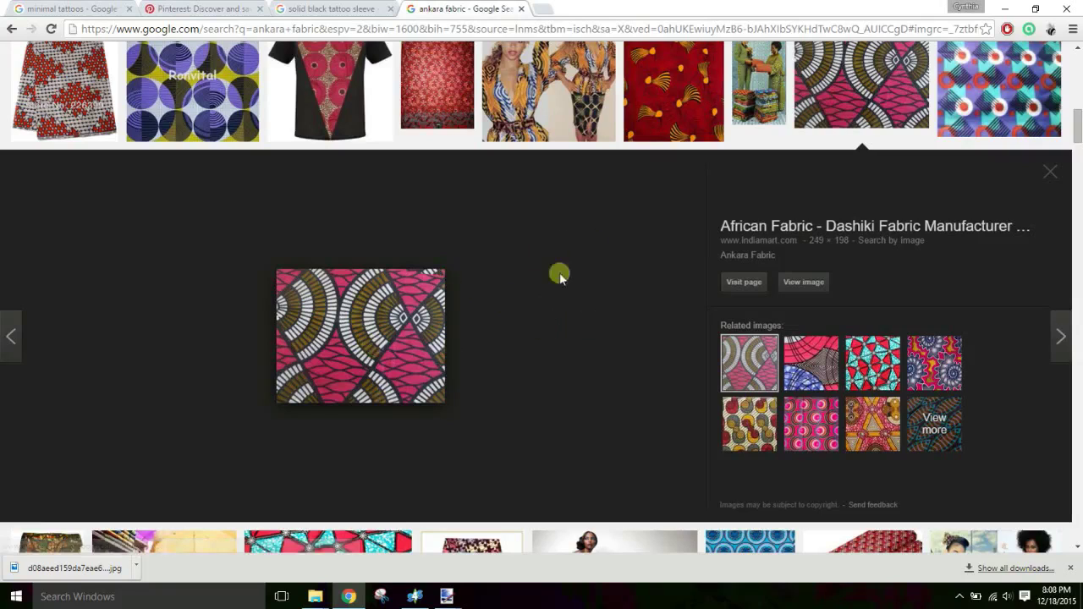
# - Select the entire floral print in paint.net and switch to the tut bottom green texture
pyautogui.click(1005, 9)
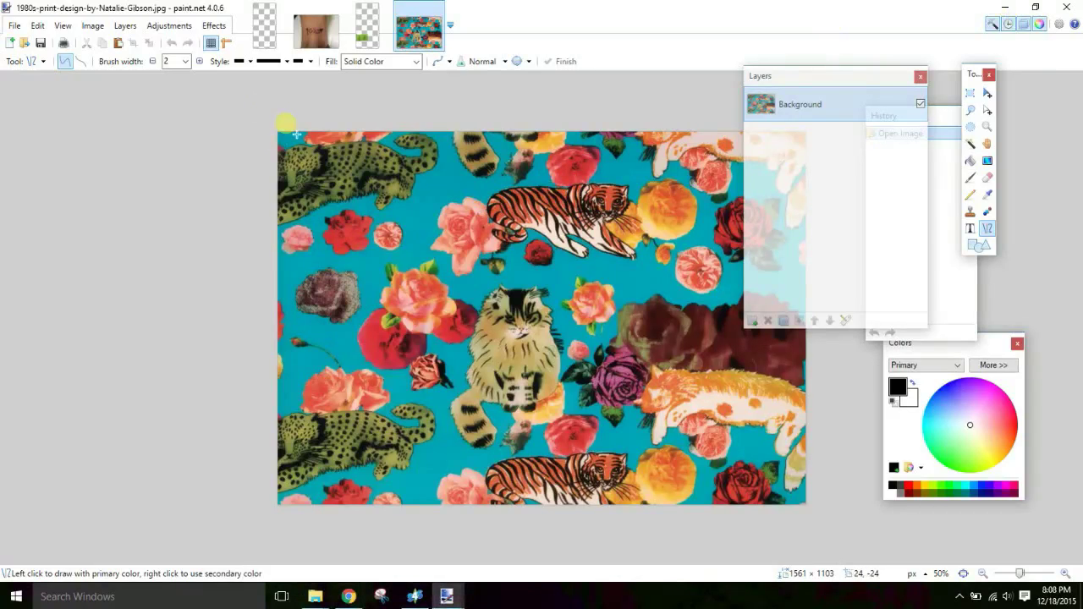
pyautogui.hotkey('ctrl', 'a')
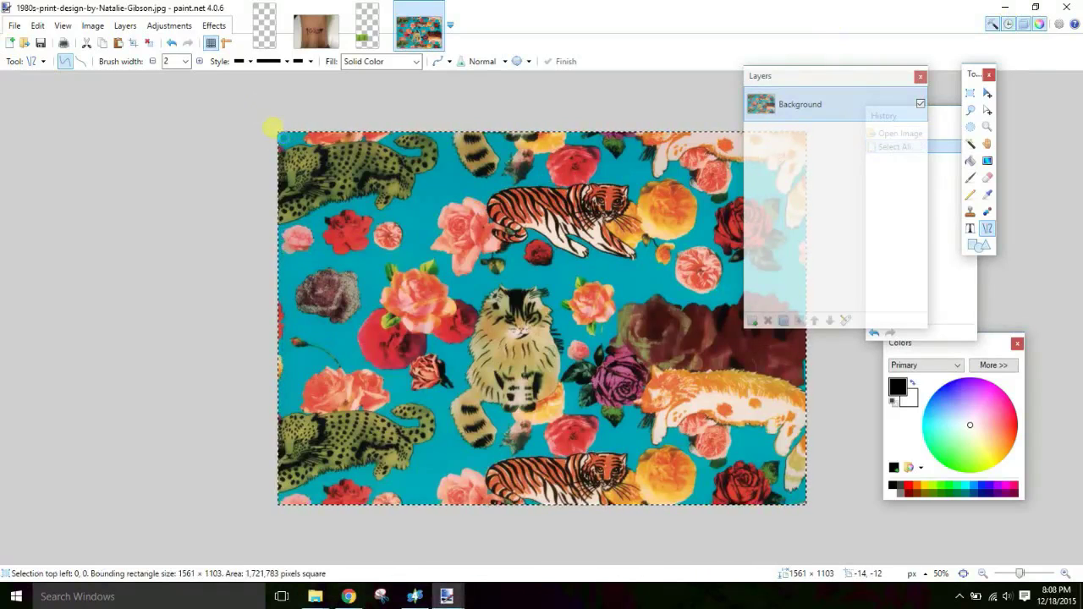
pyautogui.click(363, 30)
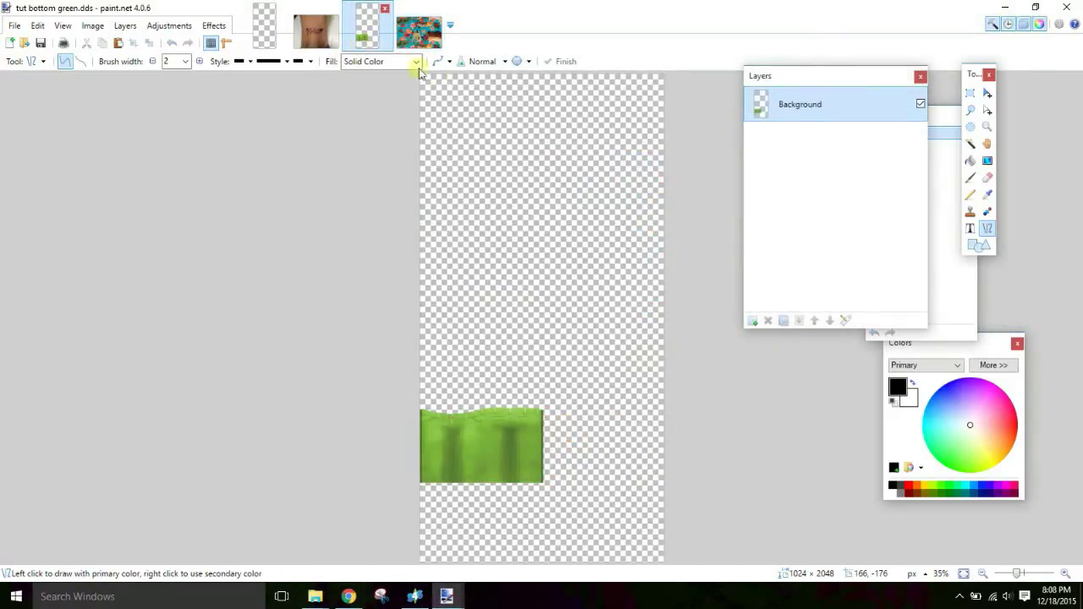
pyautogui.click(14, 26)
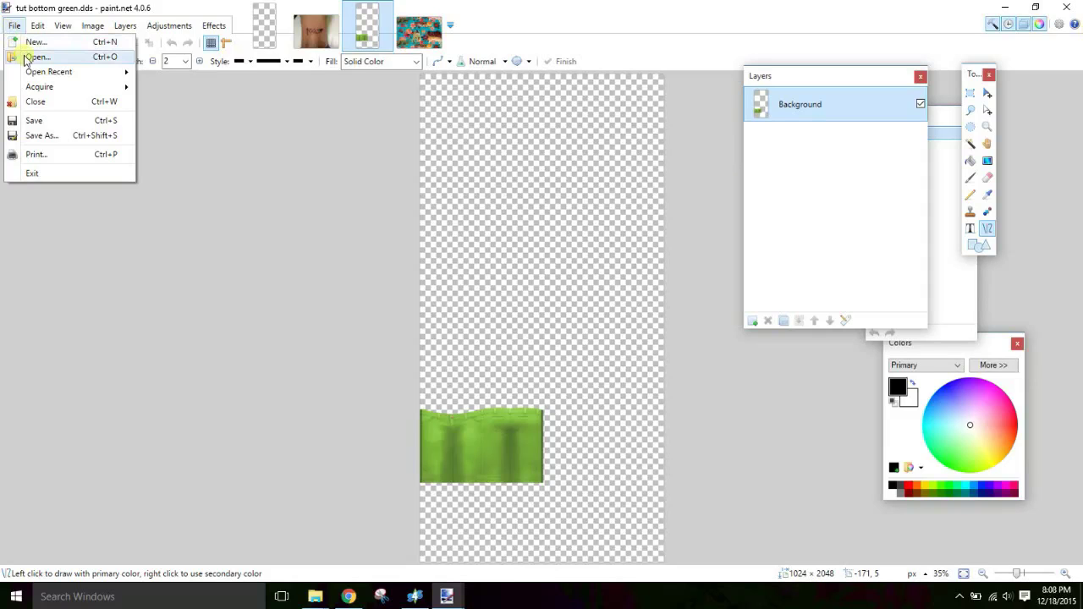
# - Open the tut bottom white texture in paint.net
pyautogui.click(27, 58)
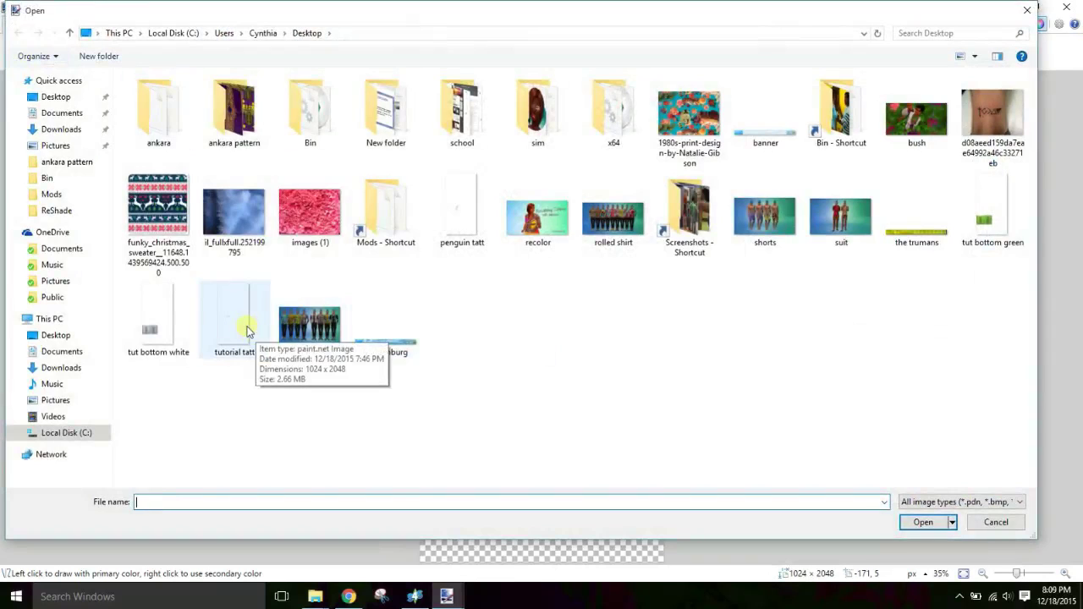
pyautogui.click(174, 332)
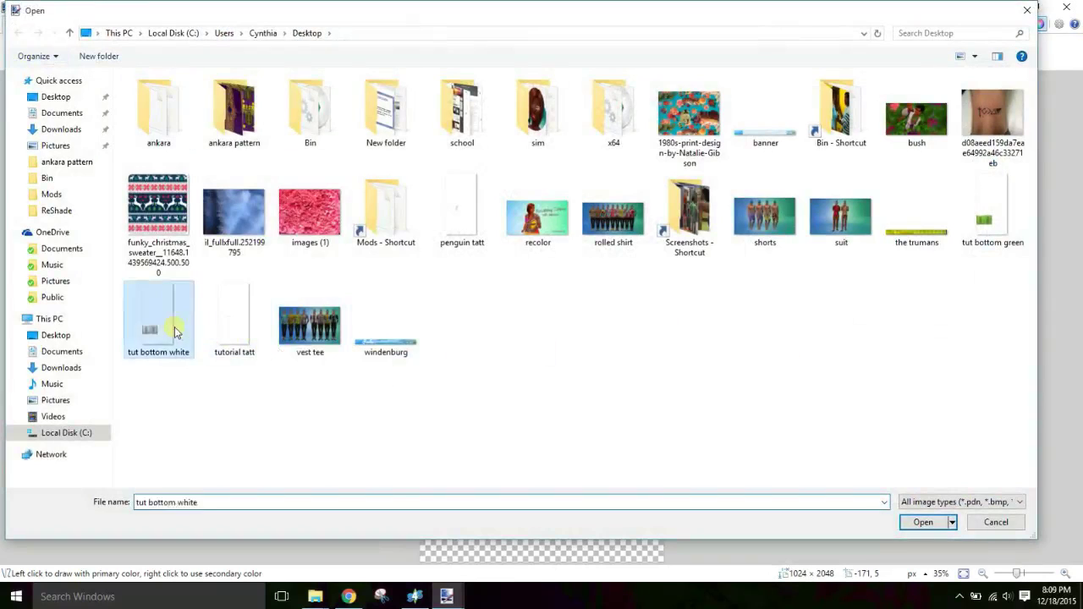
pyautogui.doubleClick(174, 332)
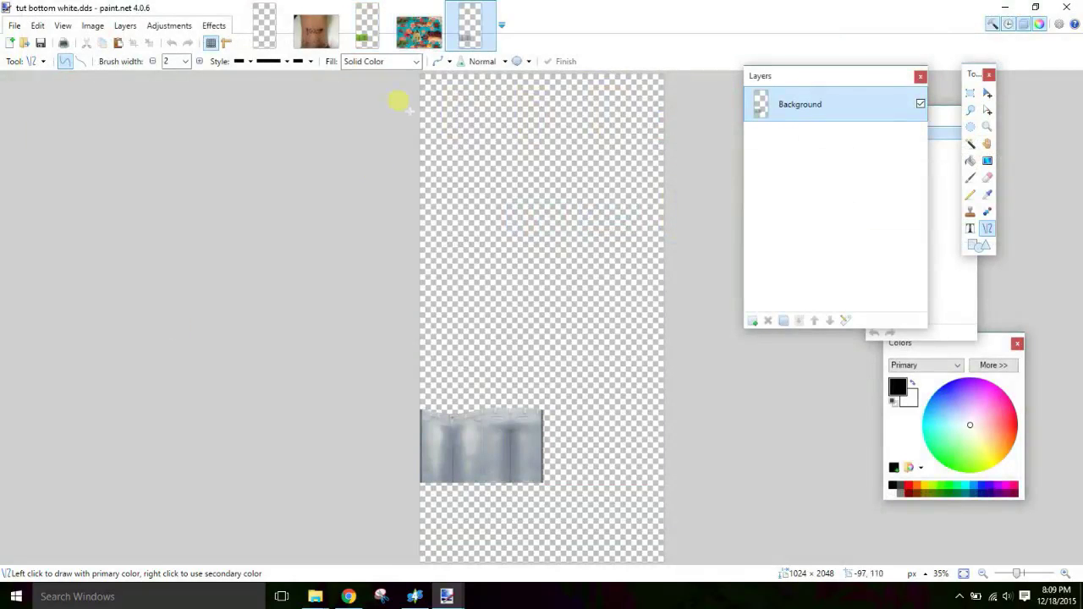
# - Paste the floral print onto a new Layer 2, scaled to 606 × 428 at the left edge
pyautogui.click(752, 322)
pyautogui.hotkey('ctrl', 'v')
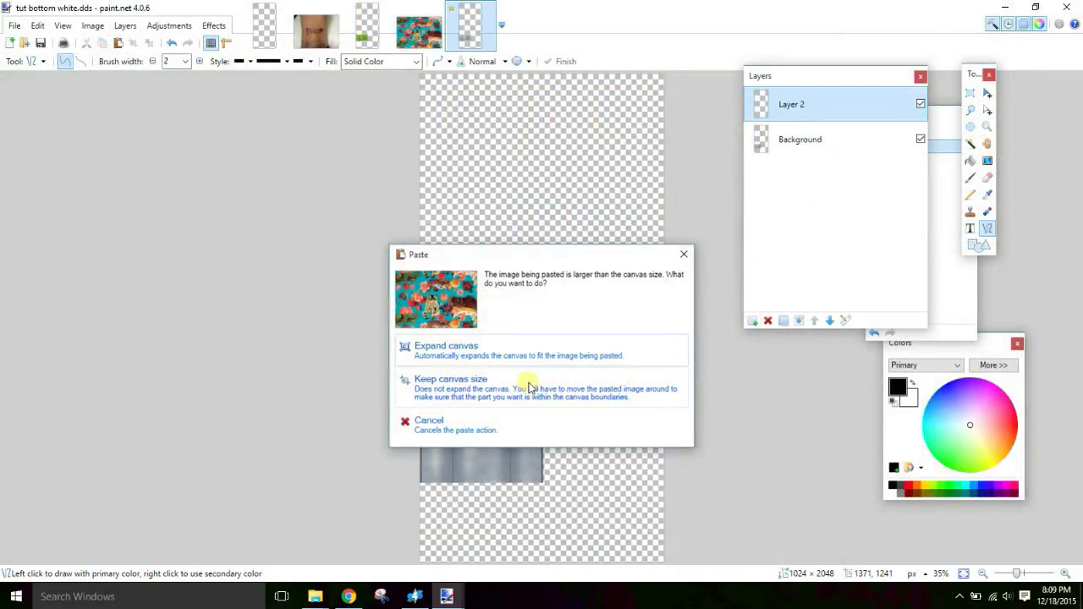
pyautogui.click(528, 385)
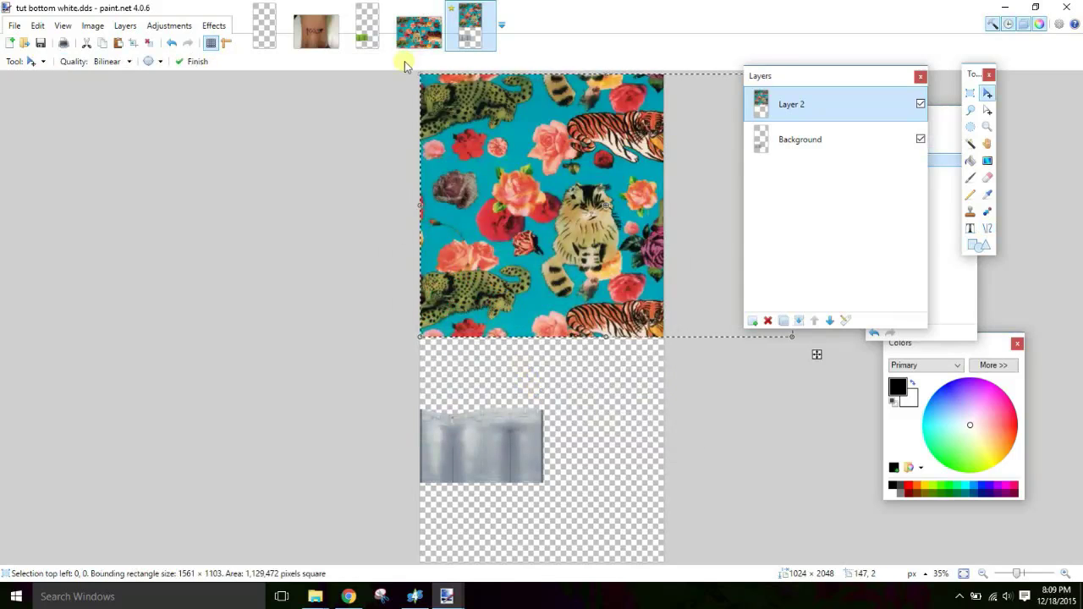
pyautogui.moveTo(422, 74); pyautogui.dragTo(554, 425)
pyautogui.moveTo(491, 388); pyautogui.dragTo(512, 399)
pyautogui.moveTo(563, 431); pyautogui.dragTo(471, 420)
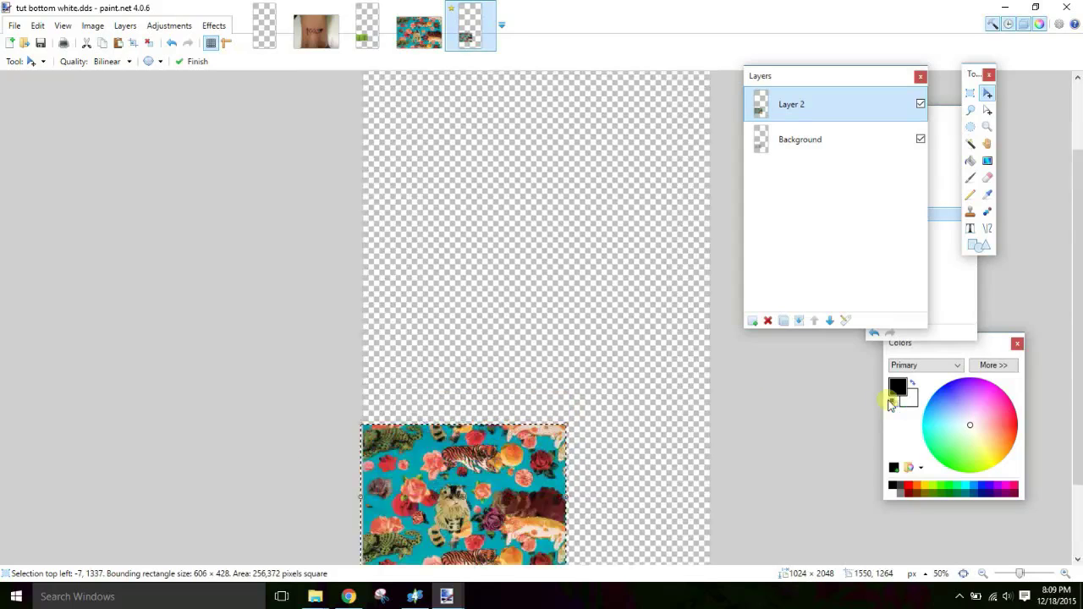
pyautogui.hotkey('ctrl', '0')
pyautogui.moveTo(1076, 358); pyautogui.dragTo(1079, 460)
pyautogui.hotkey('ctrl', 'd')
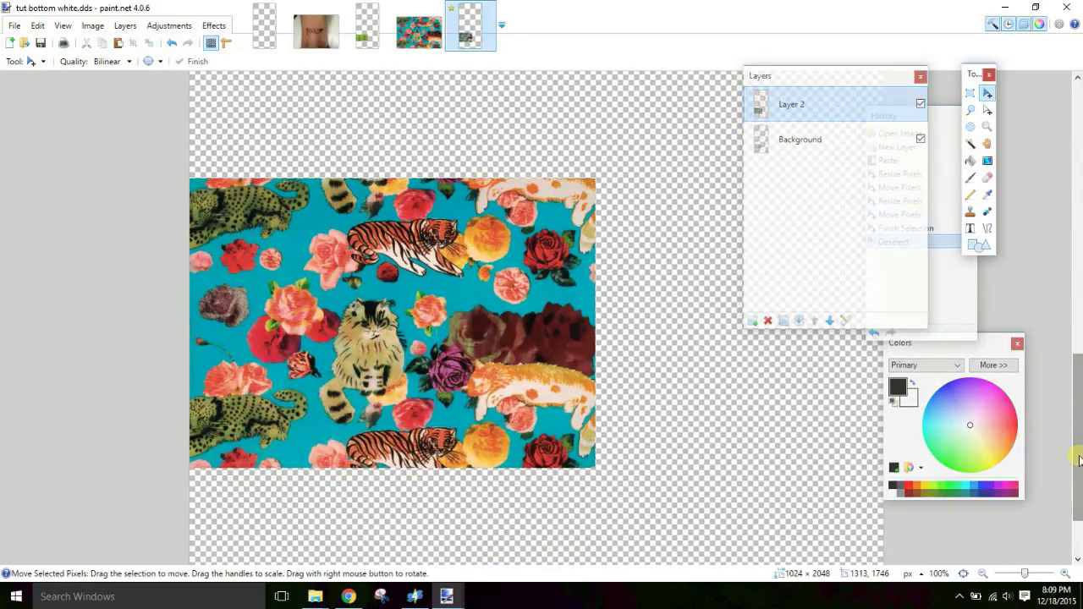
# - Lower Layer 2's opacity to 79
pyautogui.click(846, 320)
pyautogui.click(621, 325)
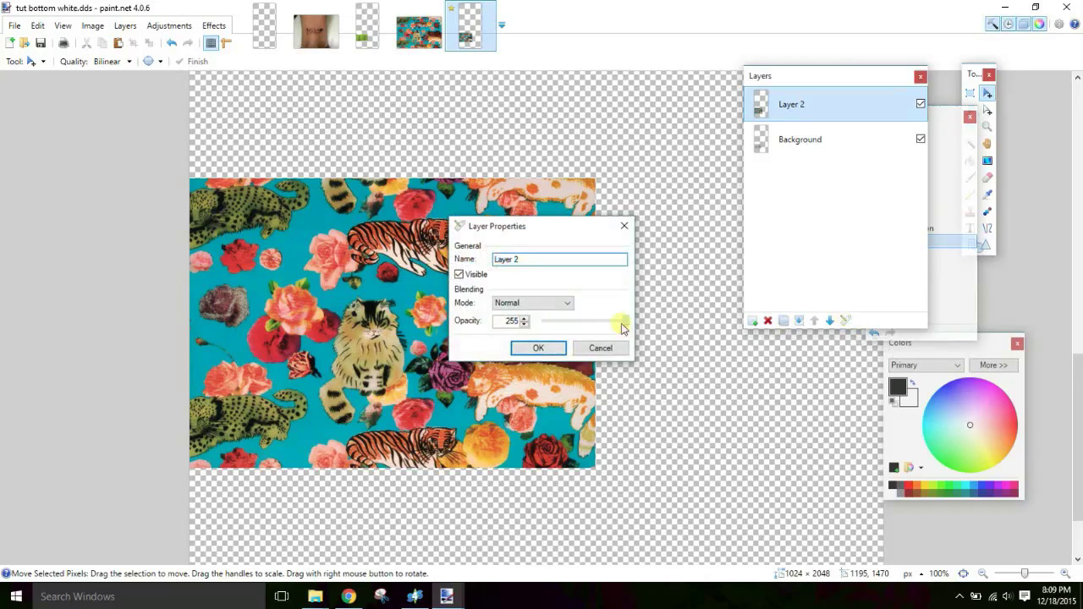
pyautogui.moveTo(622, 325); pyautogui.dragTo(570, 321)
pyautogui.click(542, 348)
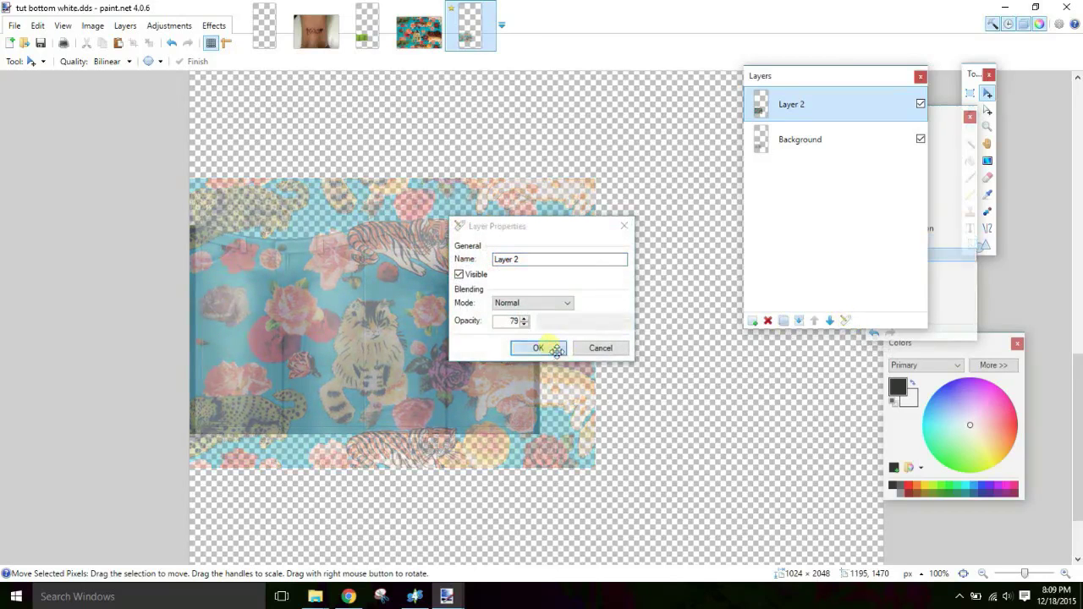
# - Use the Magic Wand on the Background layer to try selecting the pants area
pyautogui.click(858, 139)
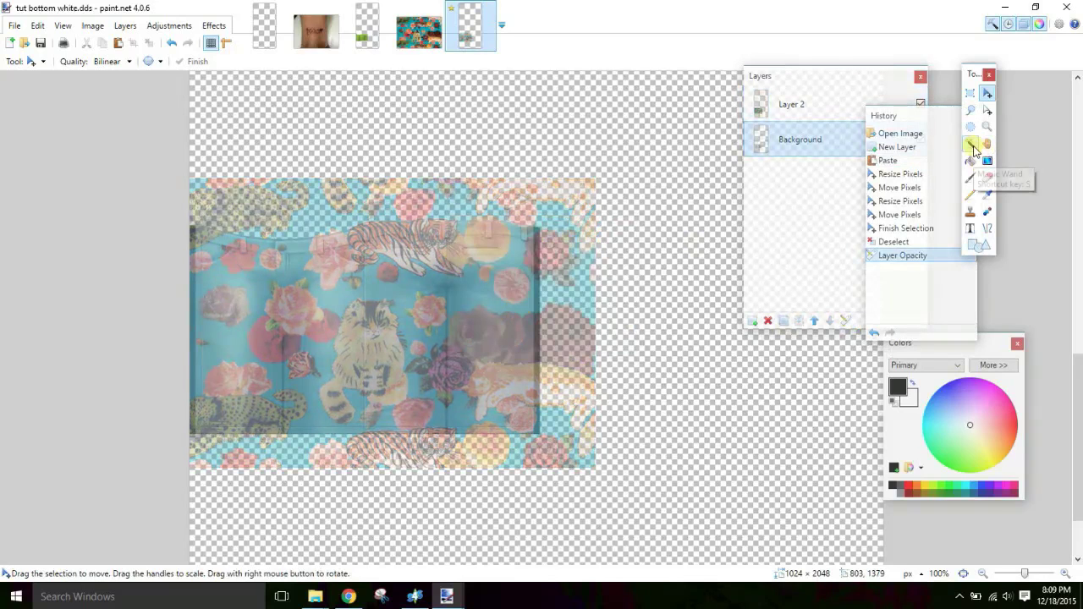
pyautogui.click(973, 148)
pyautogui.click(430, 309)
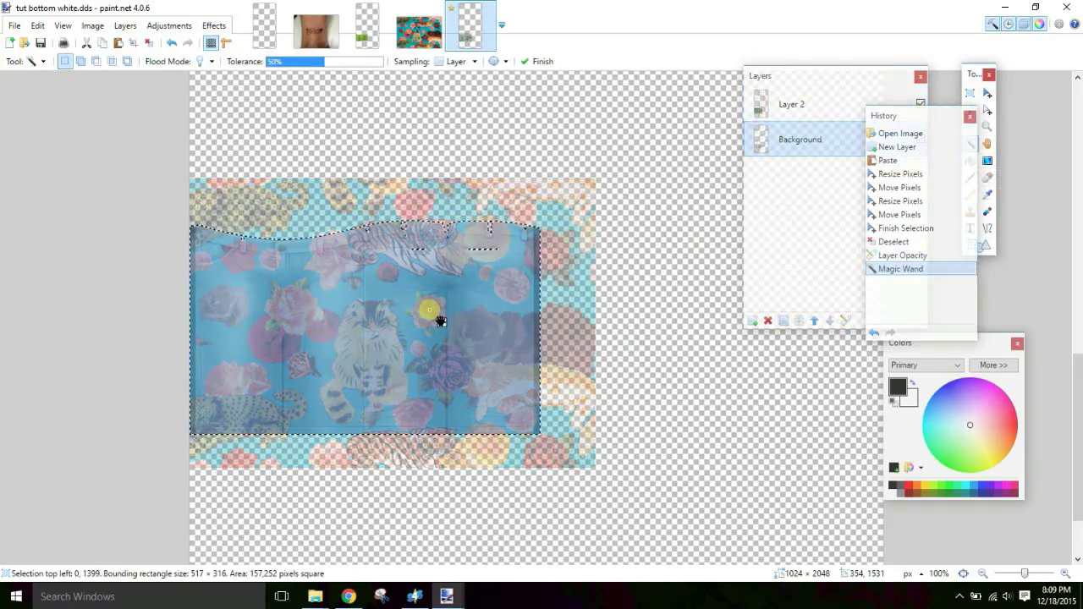
pyautogui.click(496, 277)
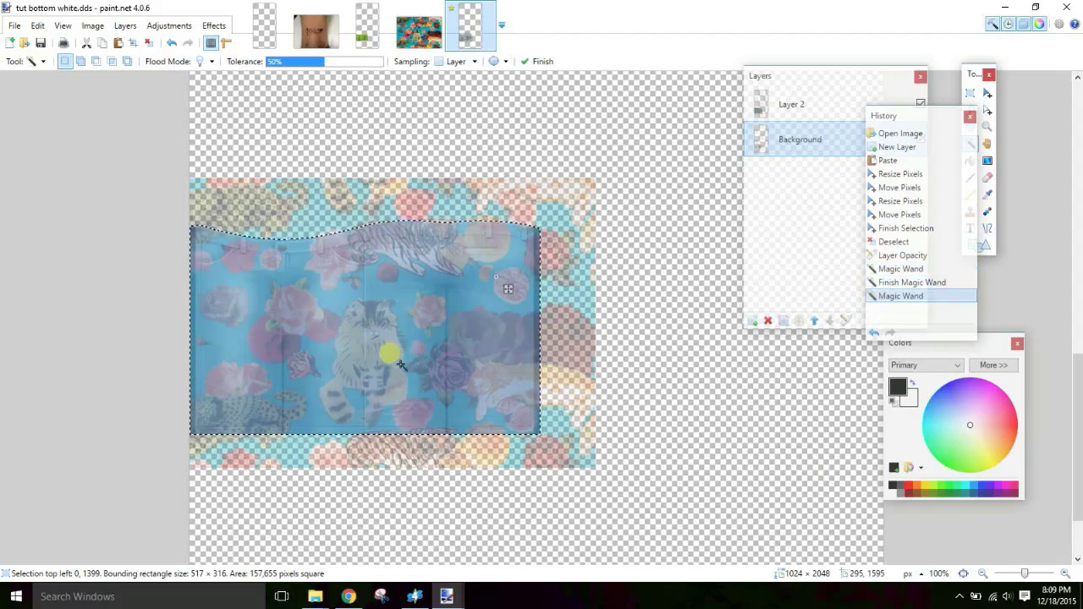
pyautogui.hotkey('ctrl', 'z')
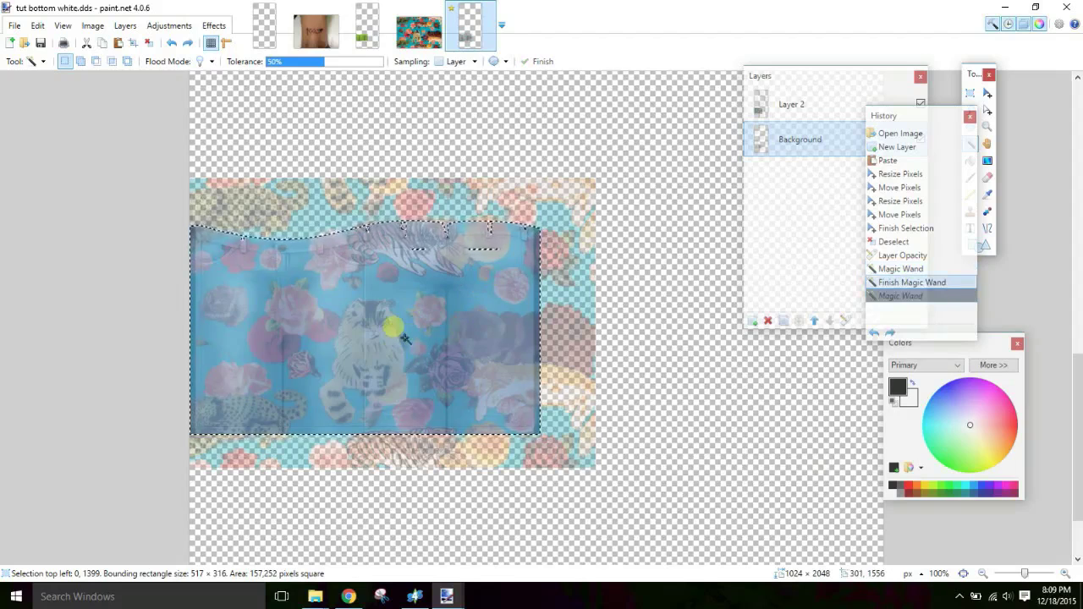
pyautogui.click(349, 341)
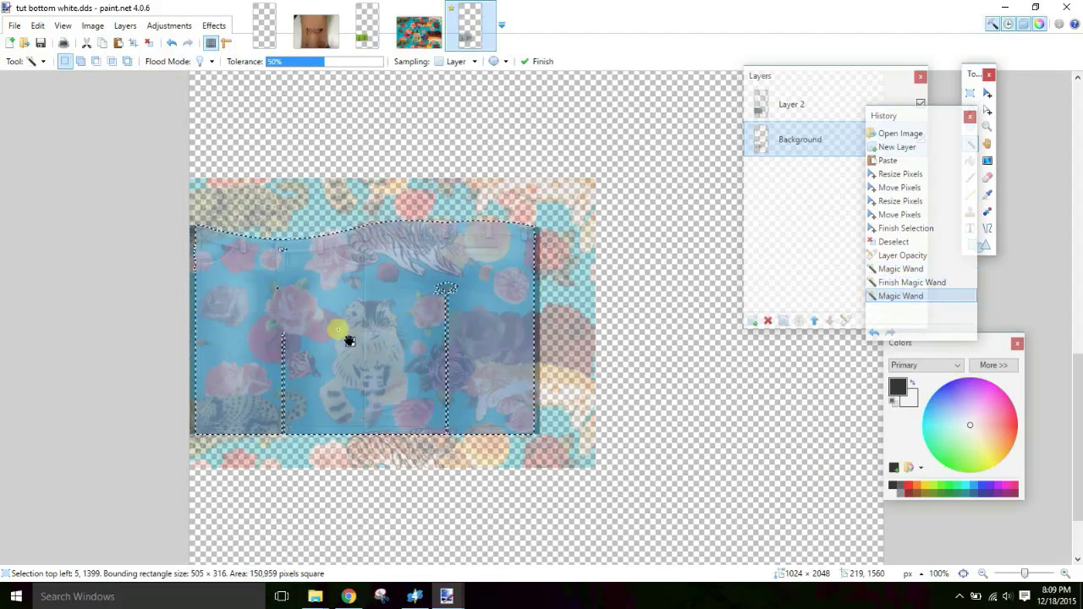
pyautogui.click(403, 357)
pyautogui.click(365, 360)
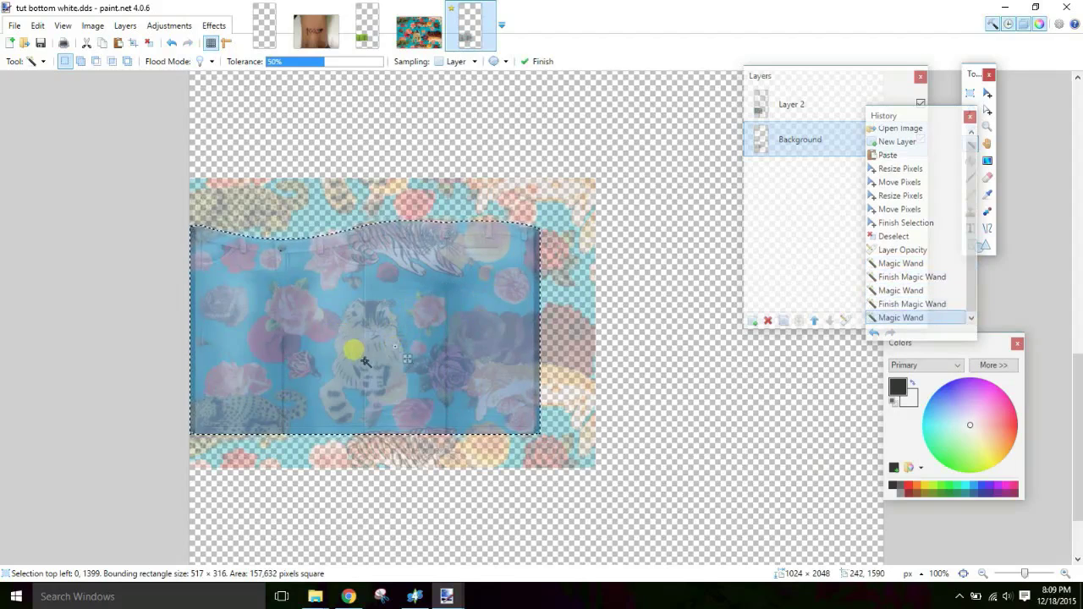
pyautogui.click(308, 360)
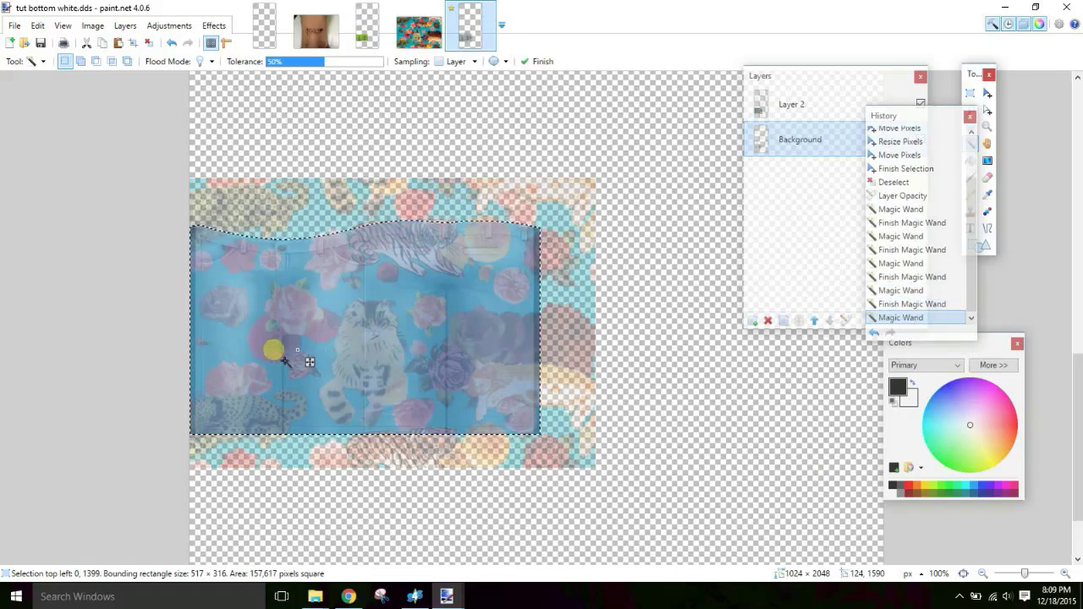
pyautogui.click(274, 351)
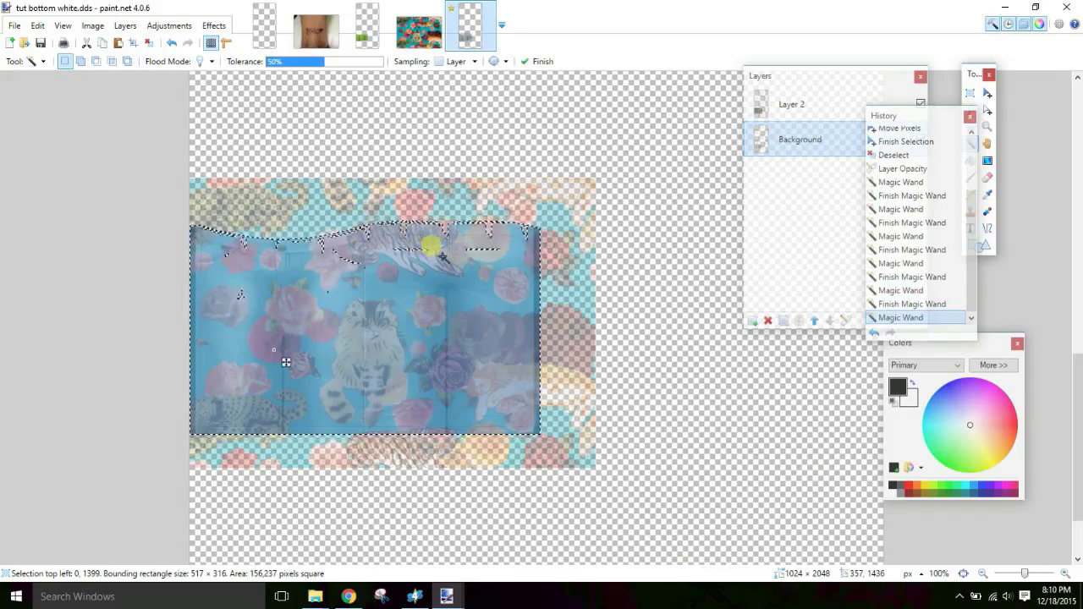
# - Raise the Magic Wand tolerance to 68% and reselect the pants panel
pyautogui.click(347, 65)
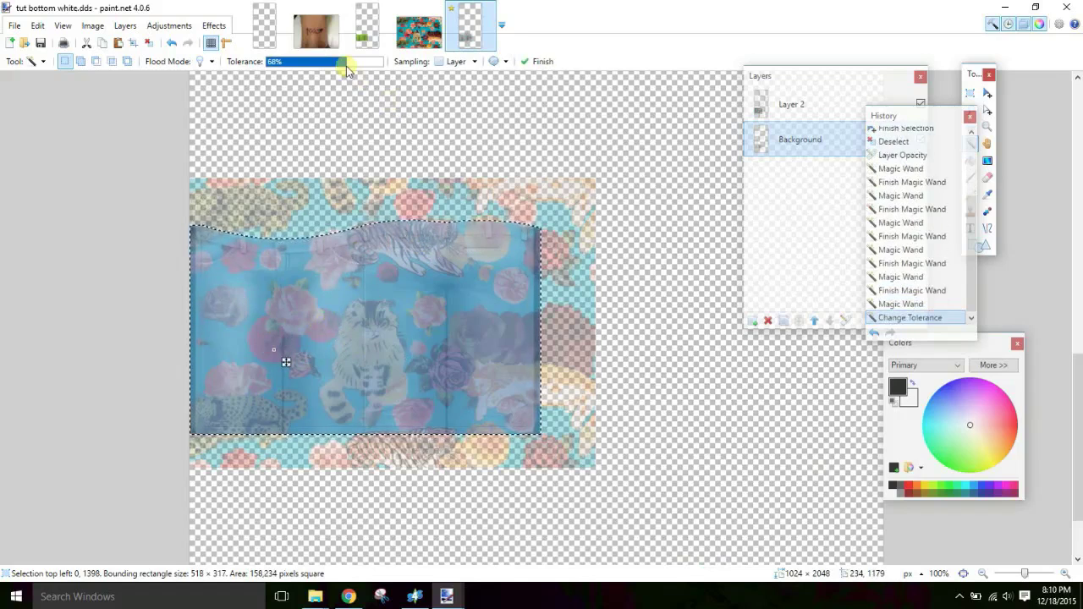
pyautogui.click(347, 66)
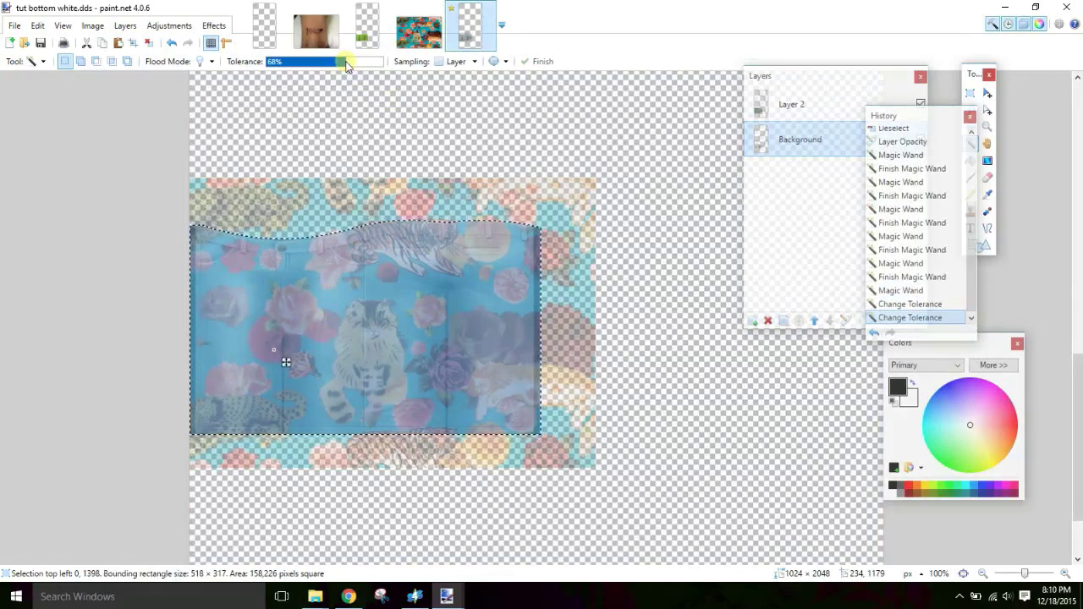
pyautogui.click(347, 66)
pyautogui.click(406, 318)
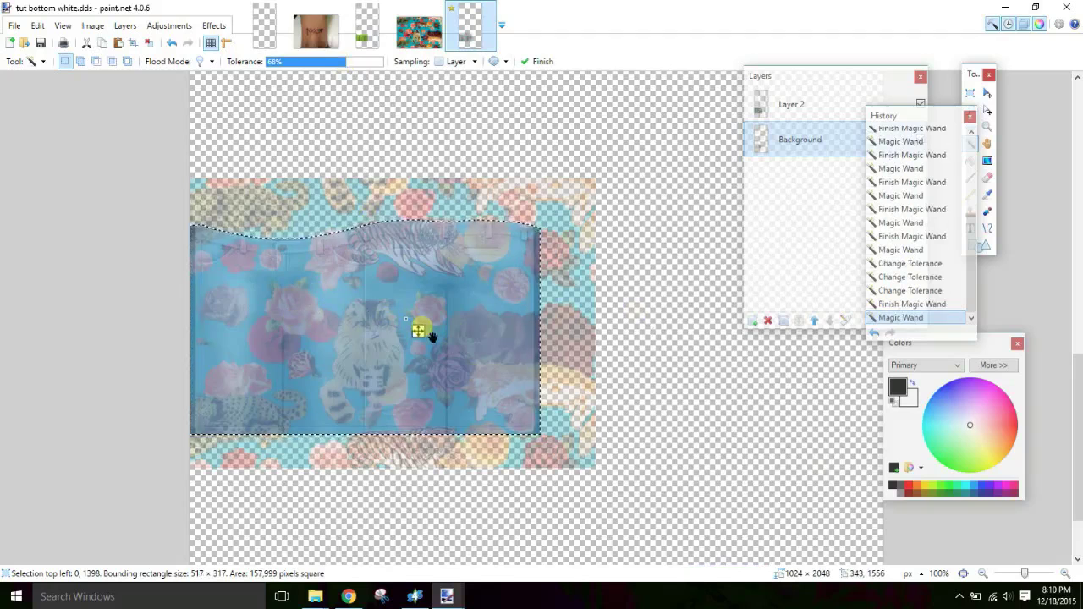
# - Copy the pants-shaped part of the floral pattern onto a new Layer 3
pyautogui.click(819, 106)
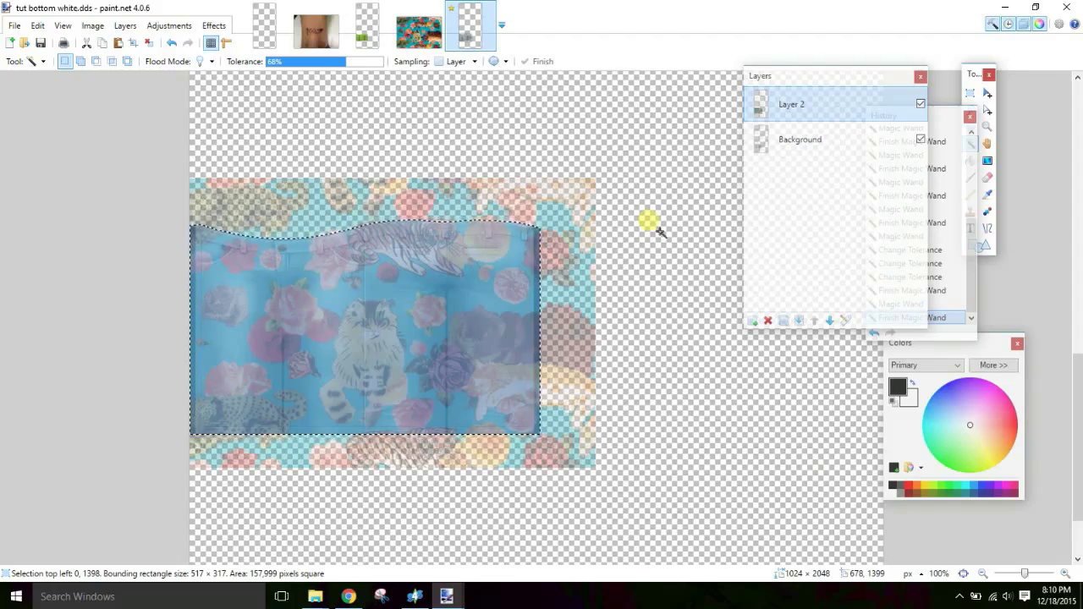
pyautogui.click(752, 319)
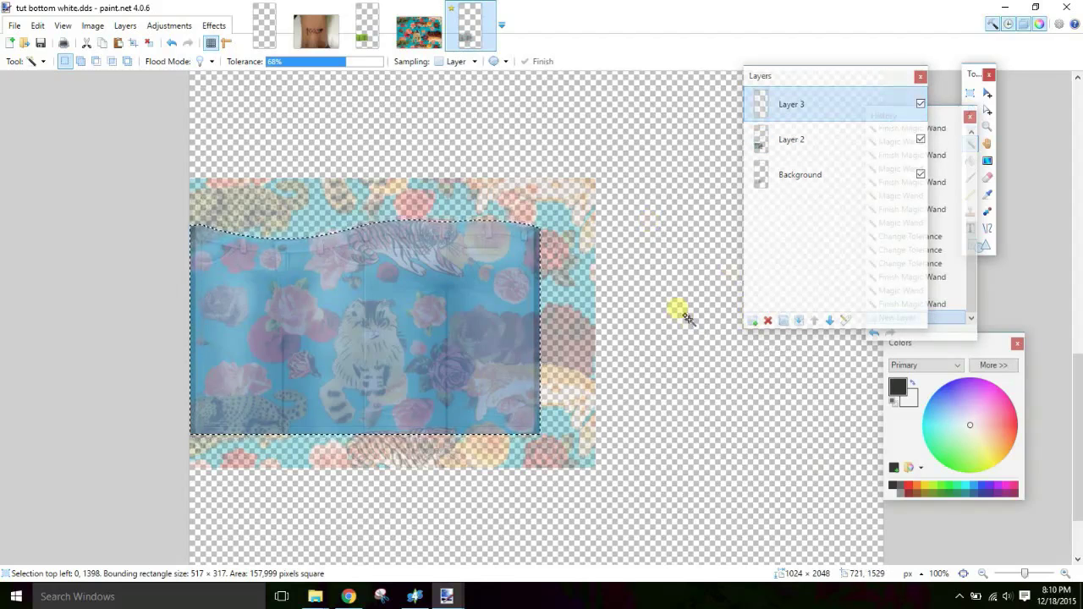
pyautogui.press('m')
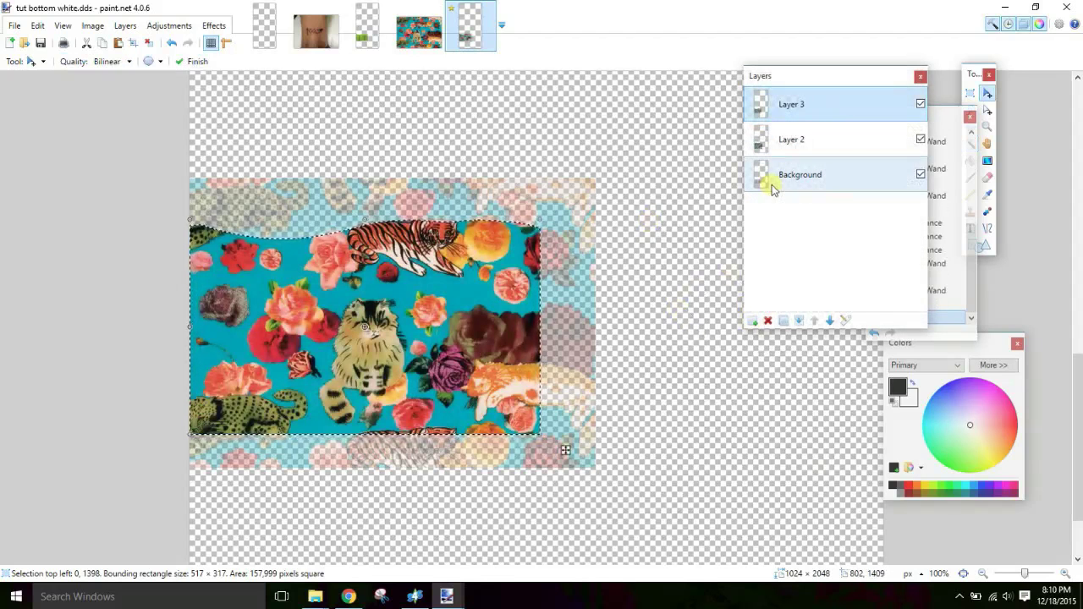
pyautogui.hotkey('ctrl', 'd')
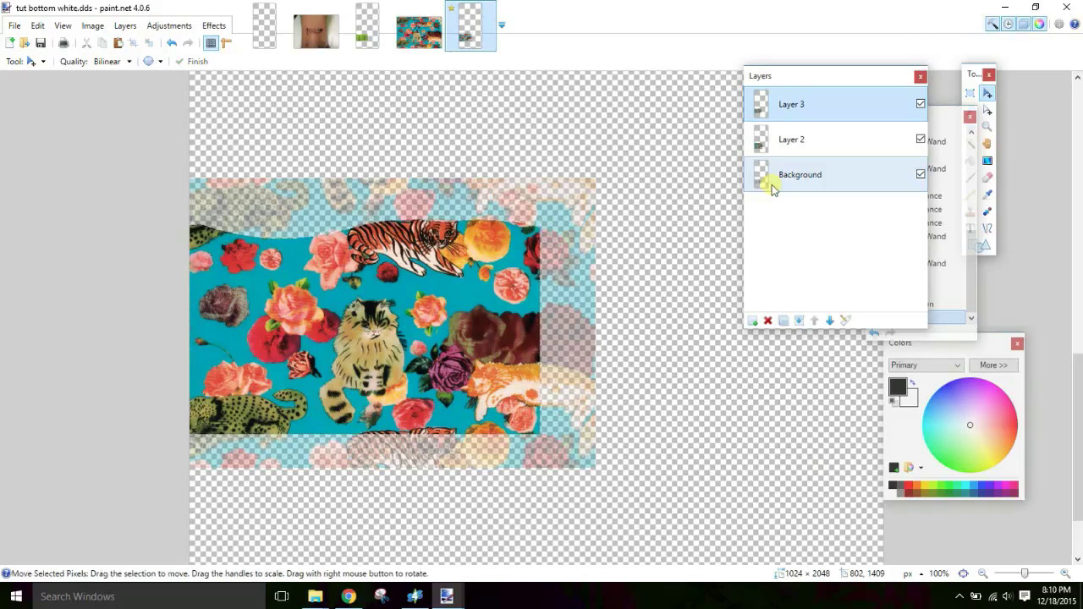
# - Delete the full-size Layer 2 and make Layer 3 the active layer
pyautogui.click(851, 146)
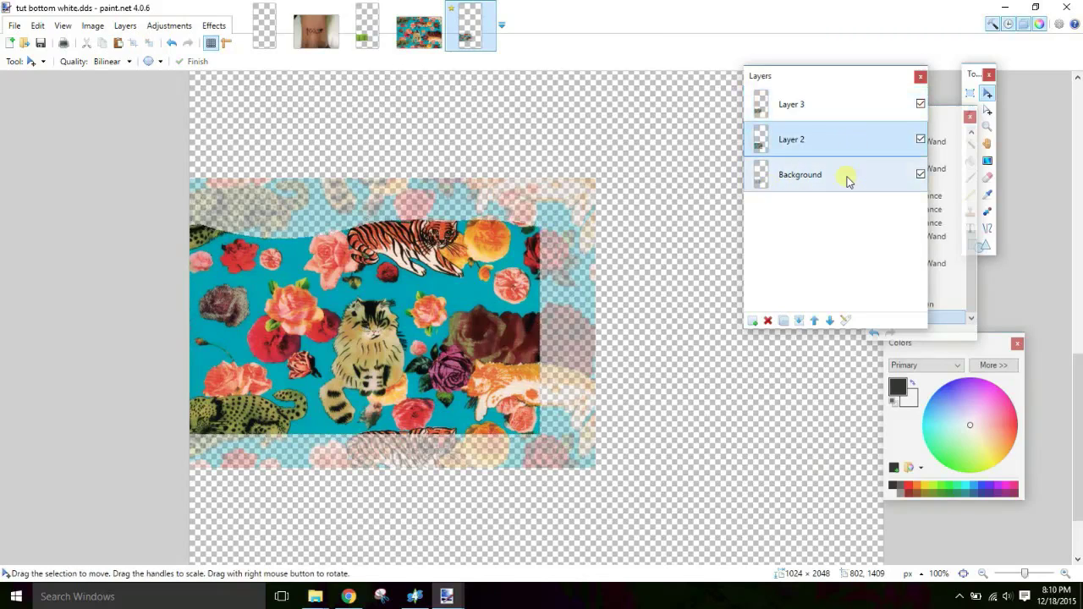
pyautogui.click(849, 179)
pyautogui.click(839, 142)
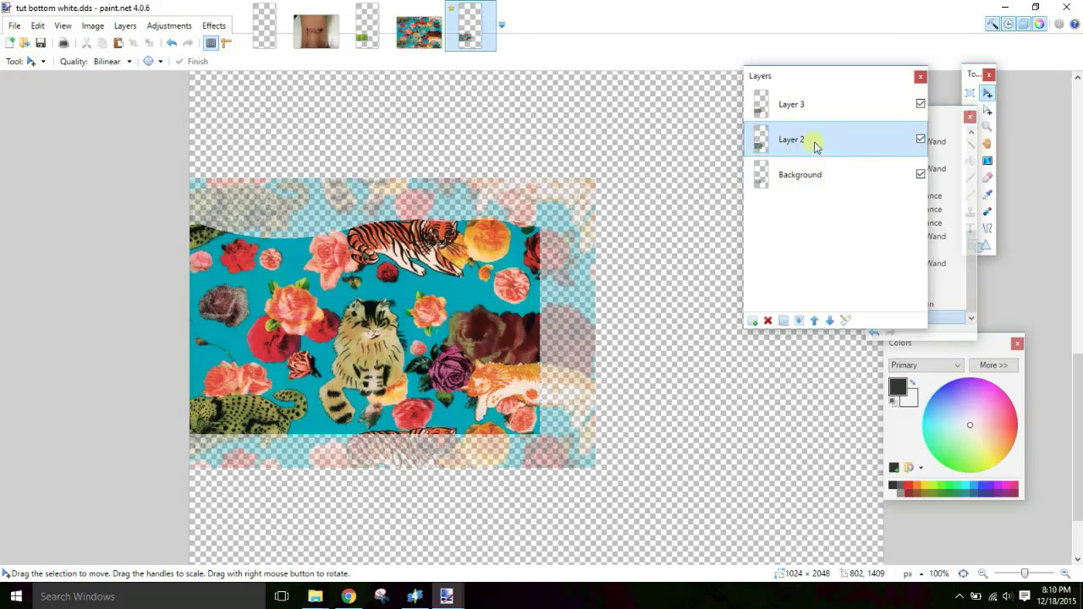
pyautogui.click(767, 321)
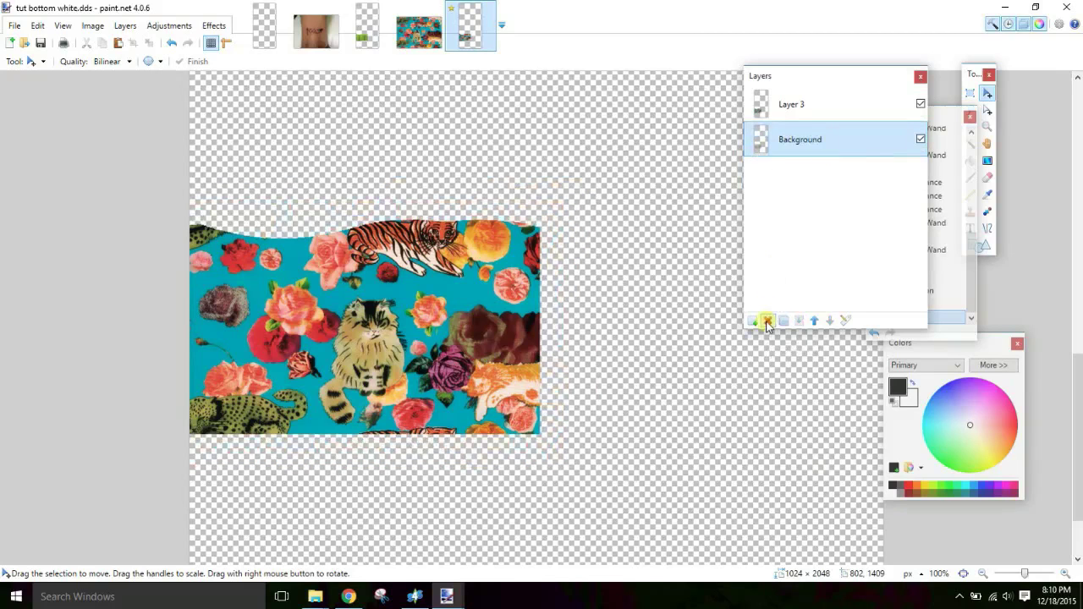
pyautogui.click(780, 108)
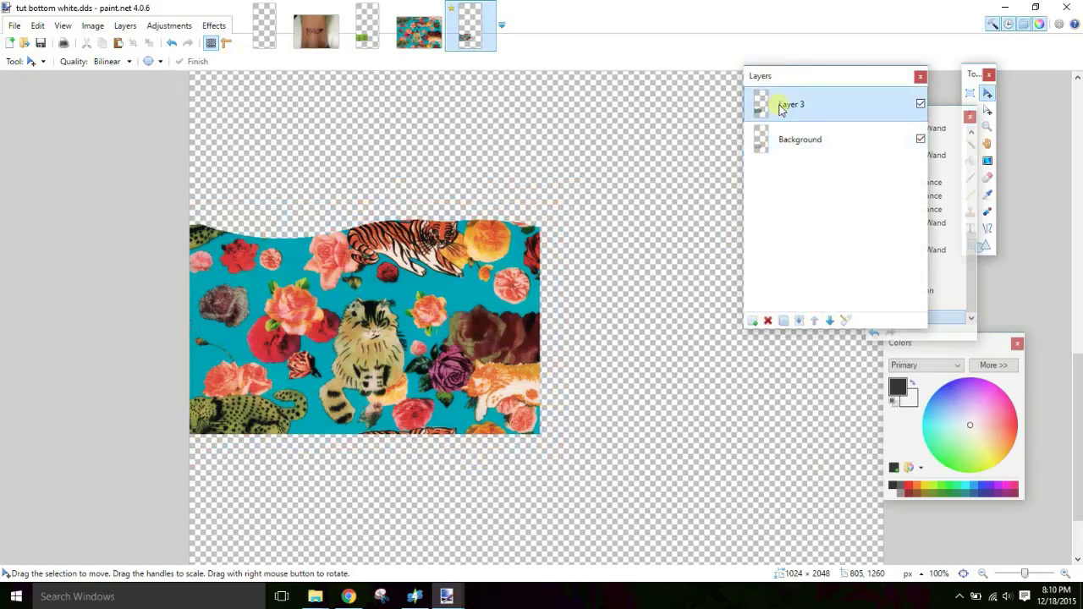
# - Blend floral Layer 3 onto the pants in Multiply mode, merge it into Background, and save
pyautogui.click(847, 323)
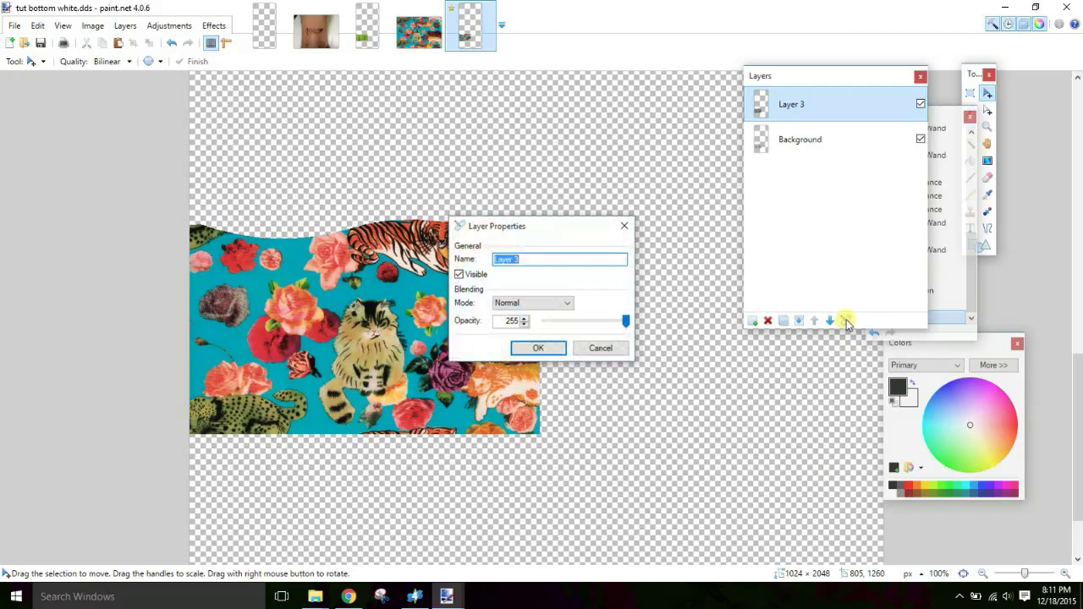
pyautogui.click(541, 305)
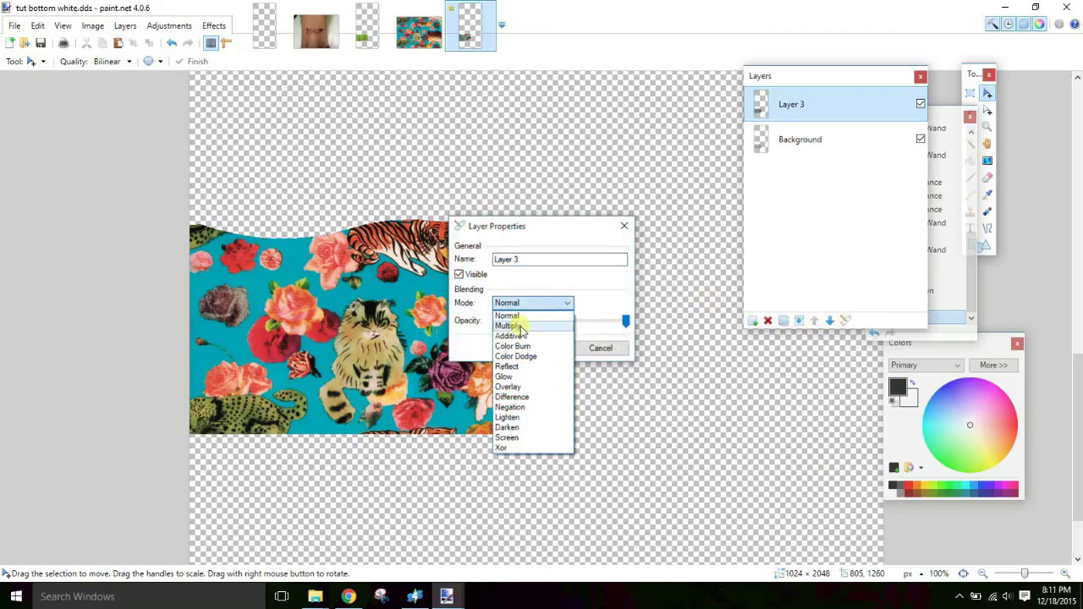
pyautogui.click(521, 327)
pyautogui.moveTo(540, 236); pyautogui.dragTo(638, 245)
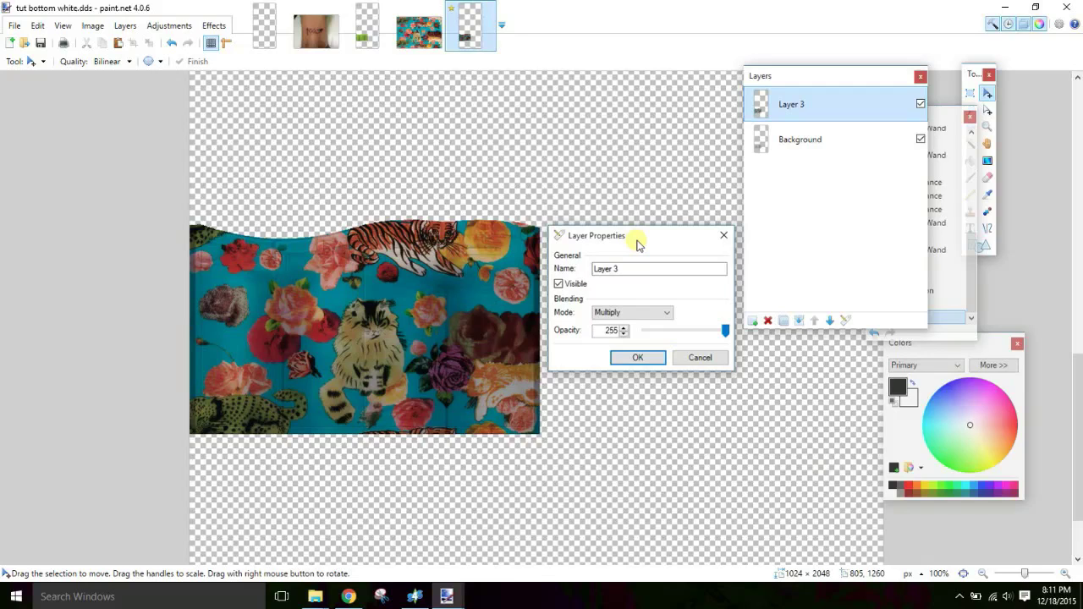
pyautogui.click(638, 358)
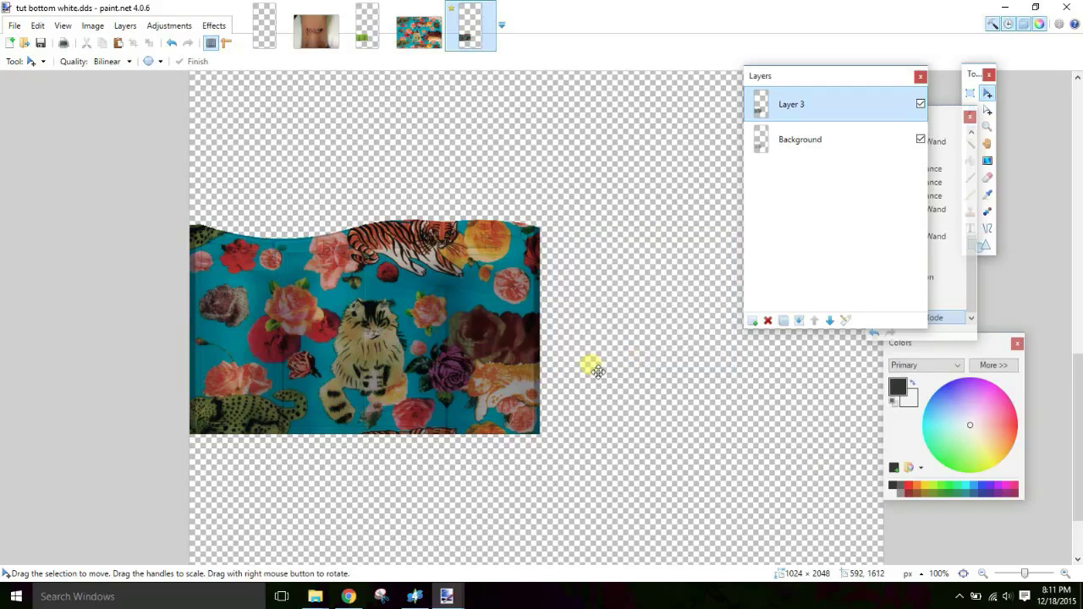
pyautogui.hotkey('ctrl', 'm')
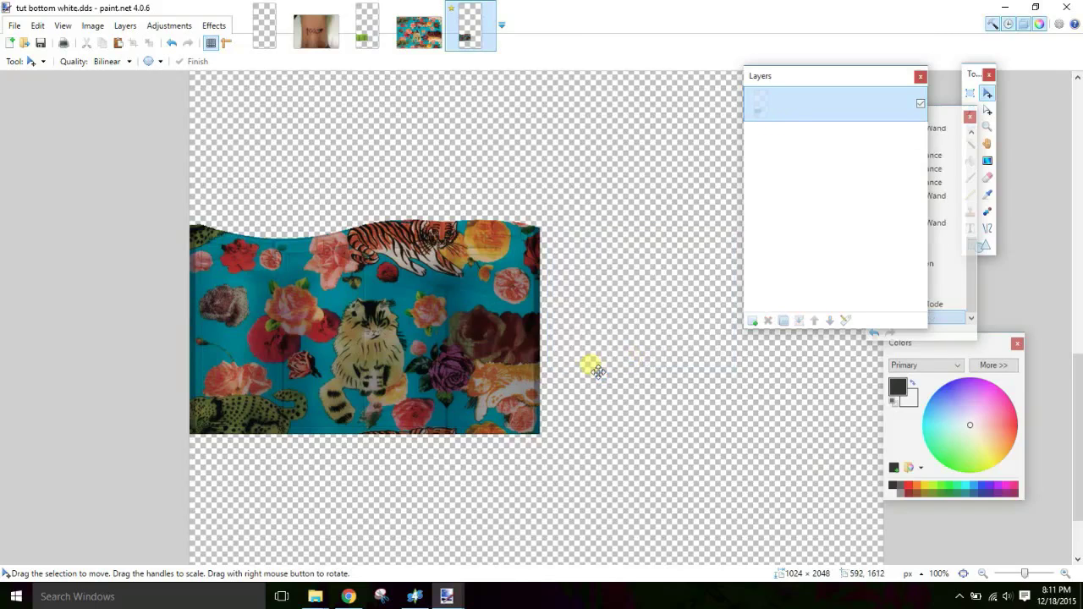
pyautogui.hotkey('ctrl', 's')
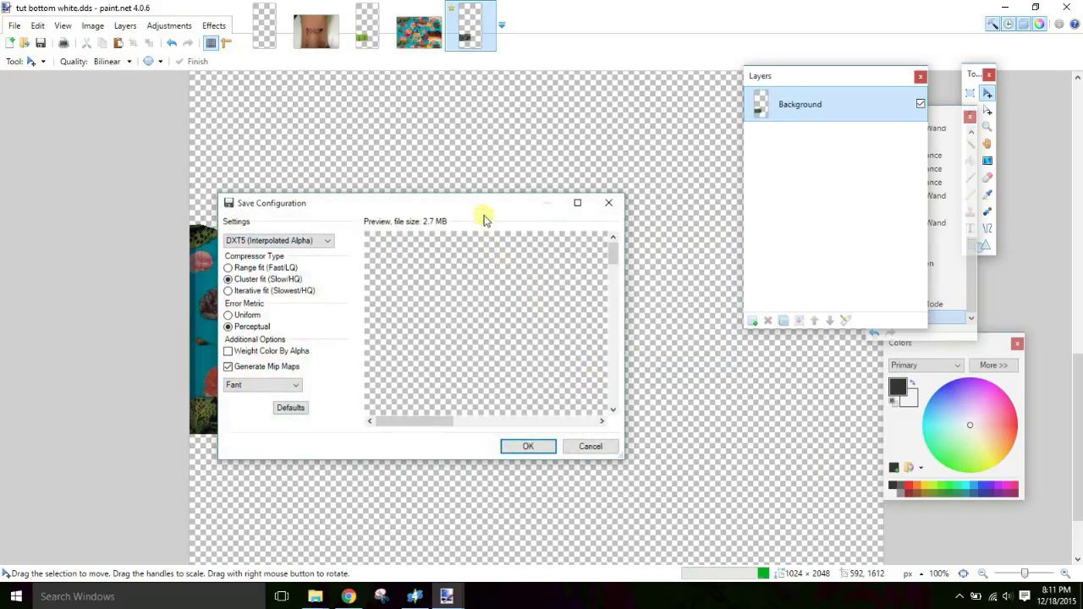
# - Keep the DXT5 settings and save the texture as tut bottom white.dds
pyautogui.moveTo(505, 203); pyautogui.dragTo(519, 203)
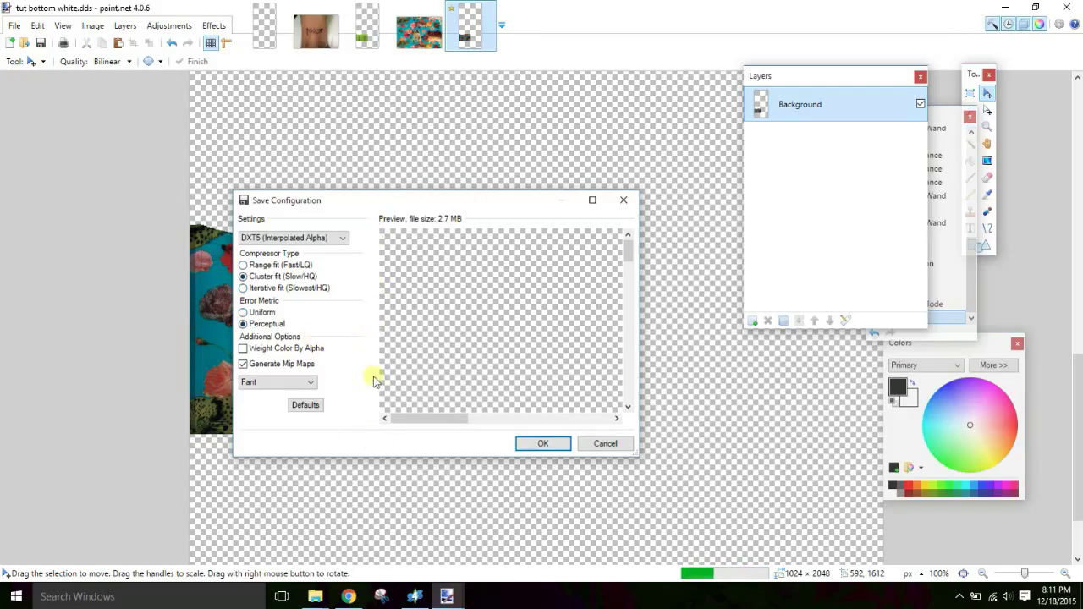
pyautogui.click(533, 445)
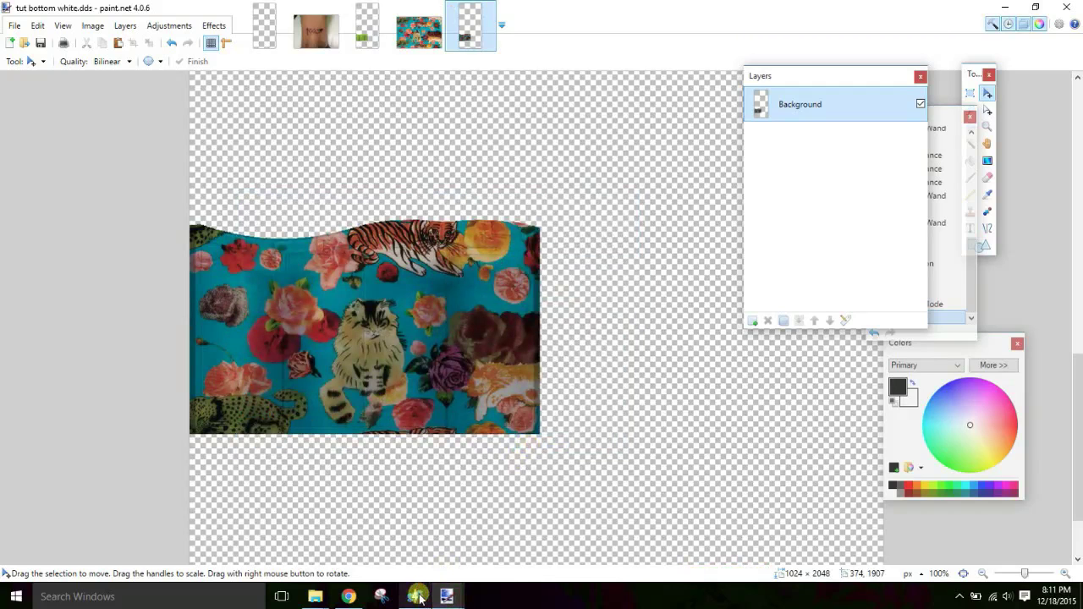
# - Import tut bottom white as the white swatch texture and orbit the preview of the floral capris
pyautogui.moveTo(428, 590)
pyautogui.click(429, 562)
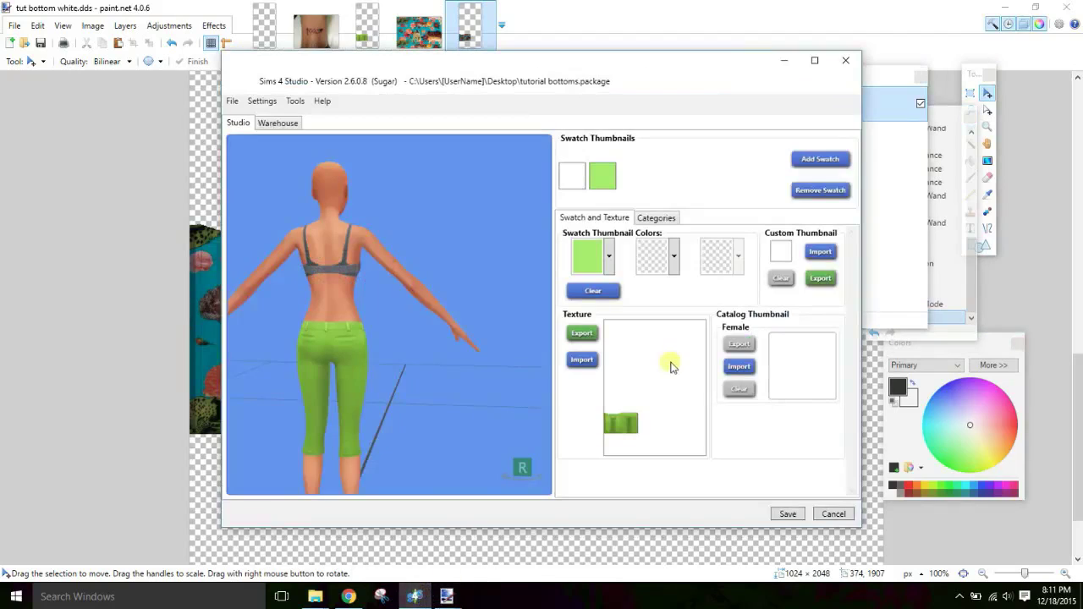
pyautogui.click(580, 187)
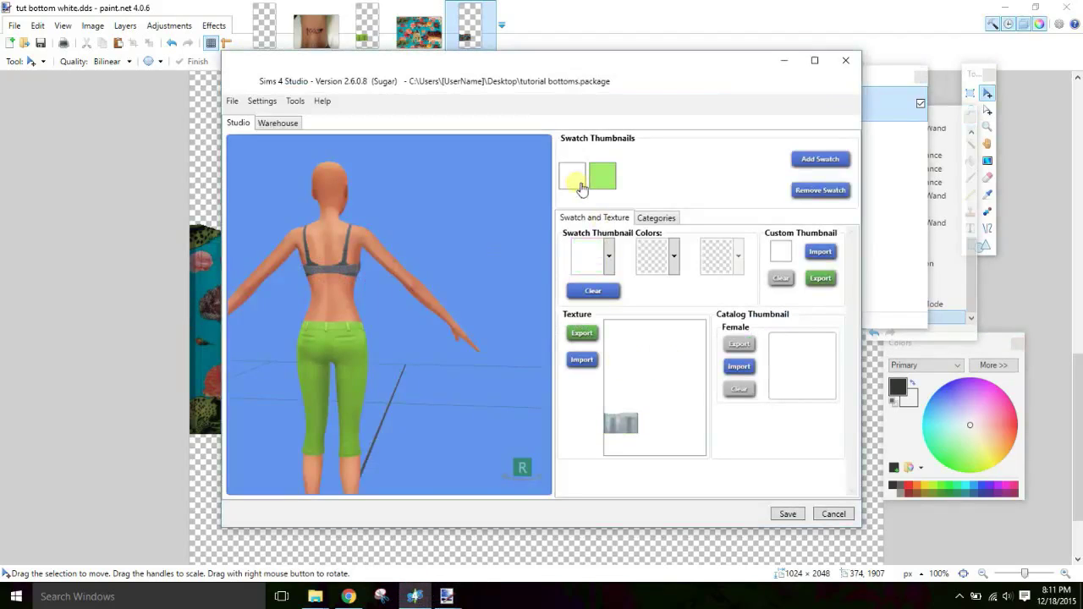
pyautogui.click(584, 362)
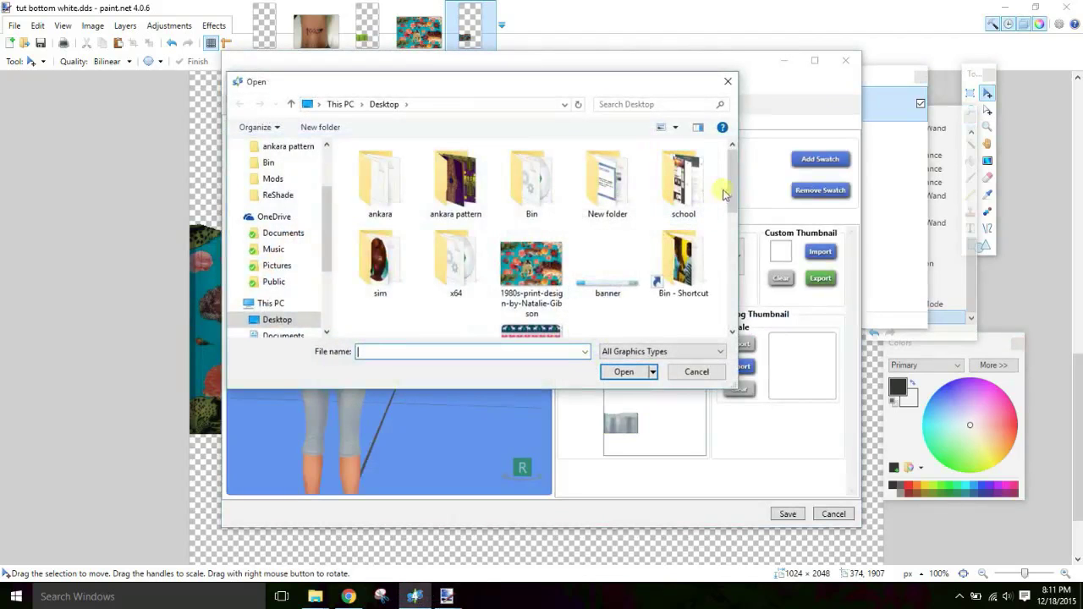
pyautogui.moveTo(731, 201); pyautogui.dragTo(733, 313)
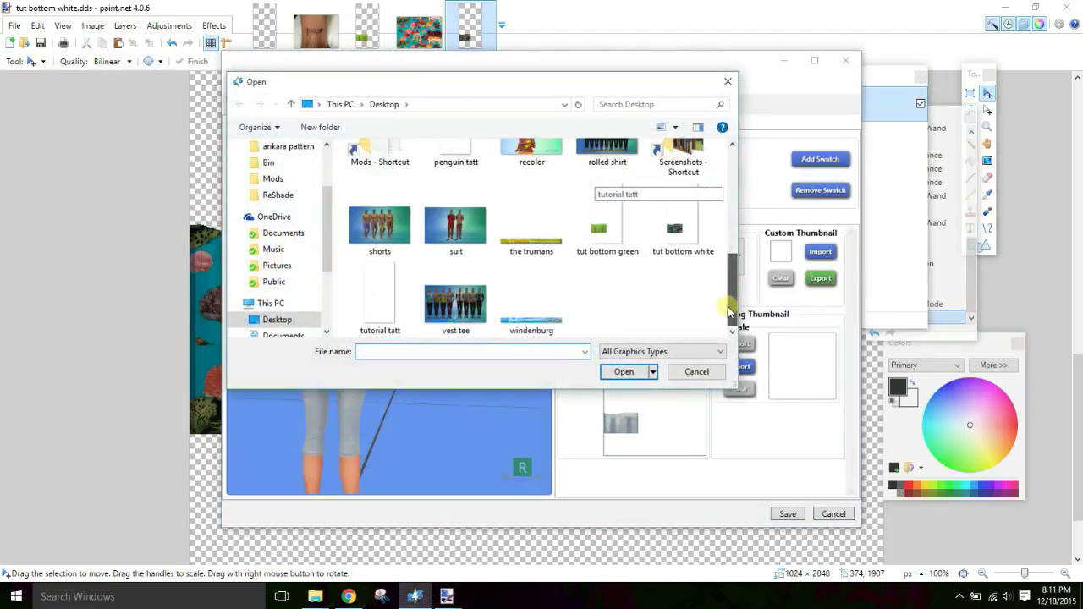
pyautogui.click(689, 234)
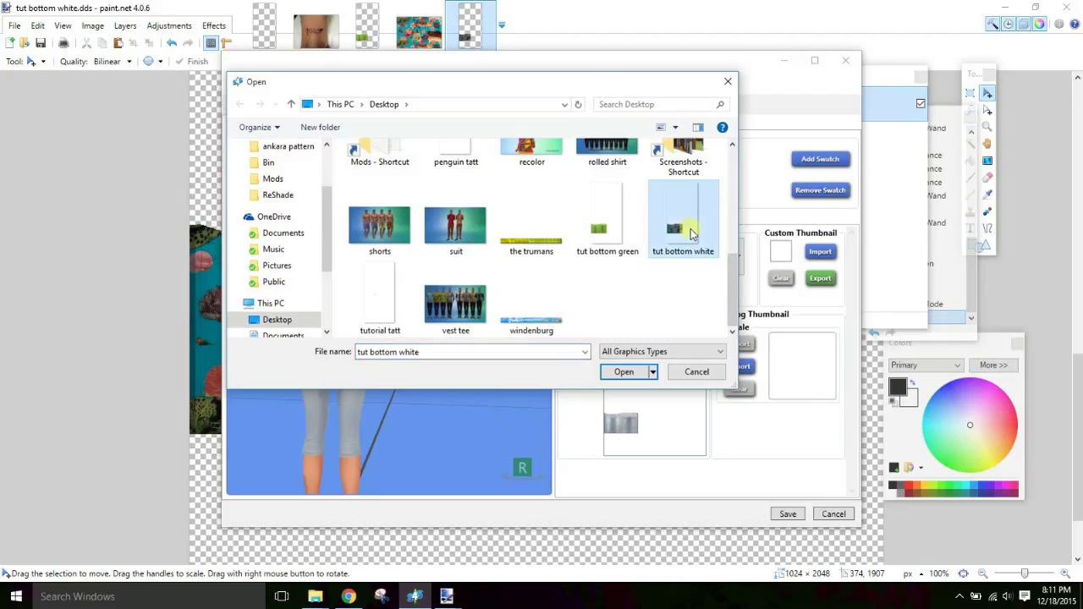
pyautogui.doubleClick(690, 233)
pyautogui.moveTo(435, 370); pyautogui.dragTo(467, 356)
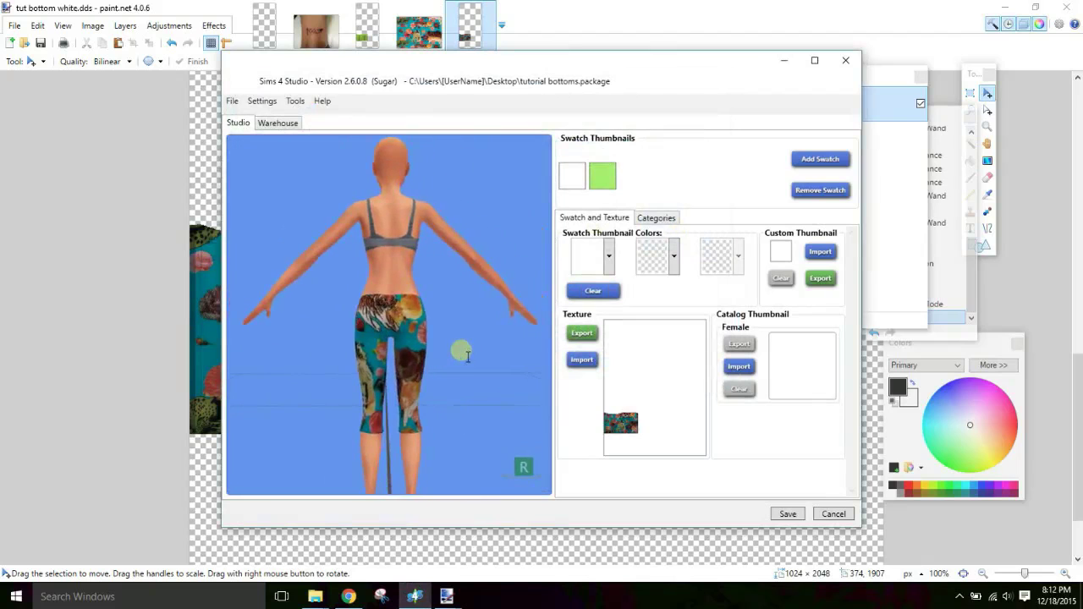
pyautogui.scroll(4, 461, 354)
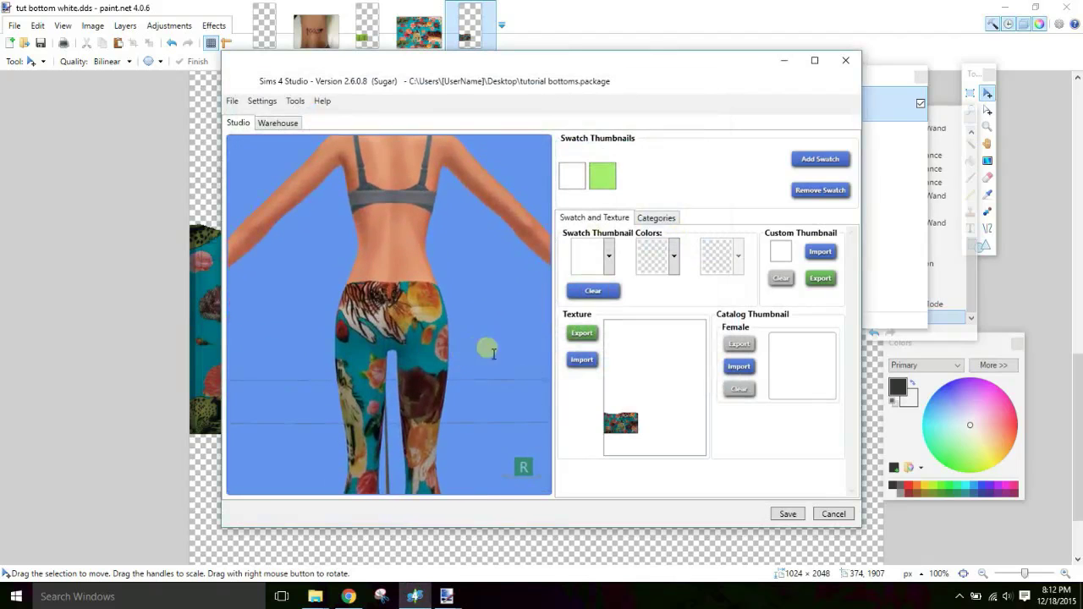
pyautogui.scroll(6, 471, 347)
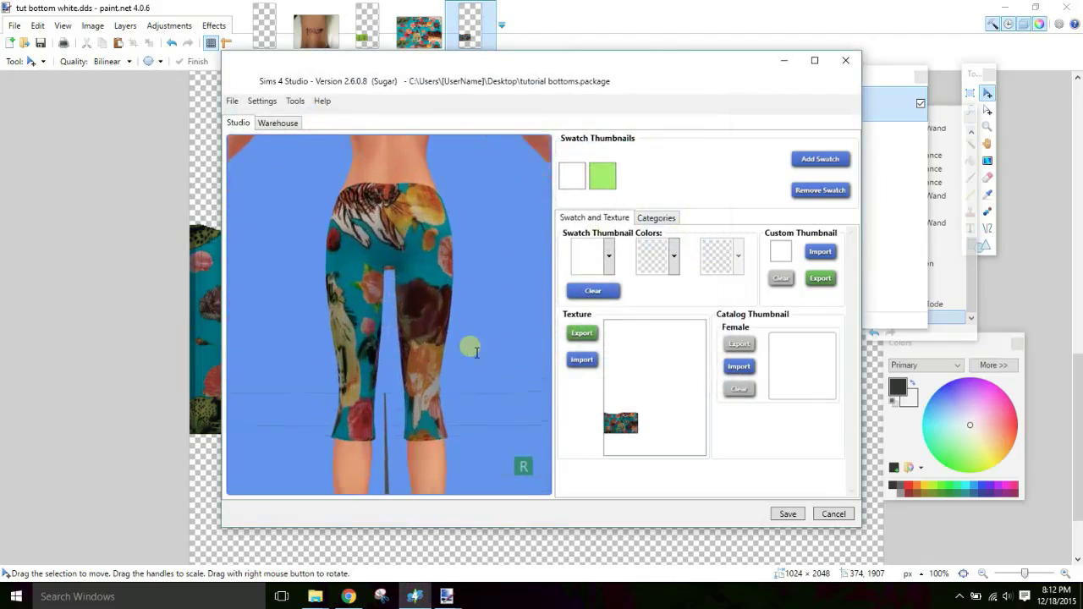
pyautogui.moveTo(470, 347); pyautogui.dragTo(518, 292)
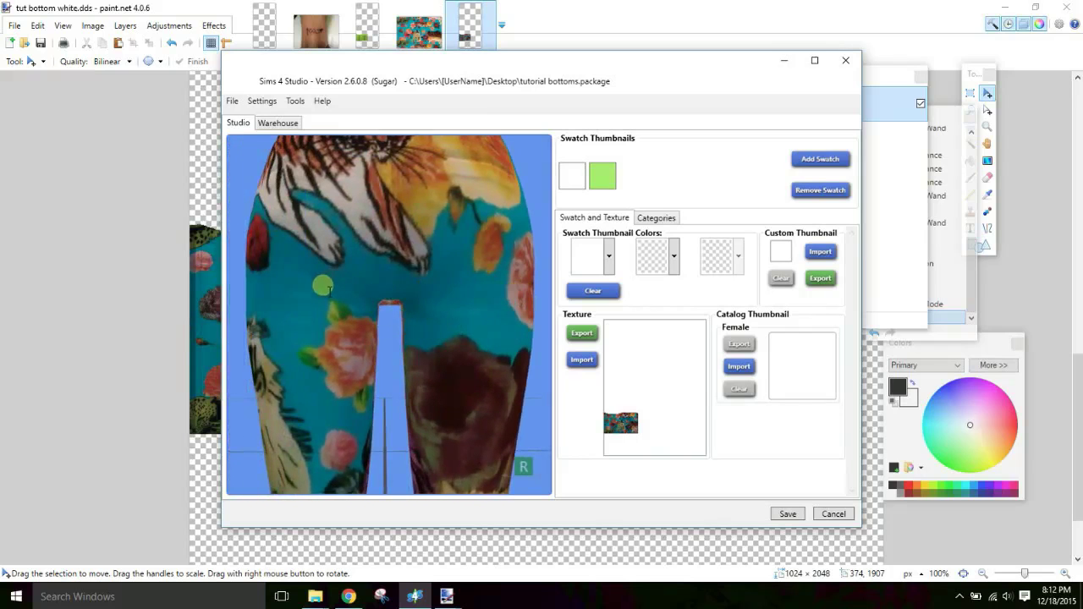
pyautogui.moveTo(325, 308); pyautogui.dragTo(329, 311)
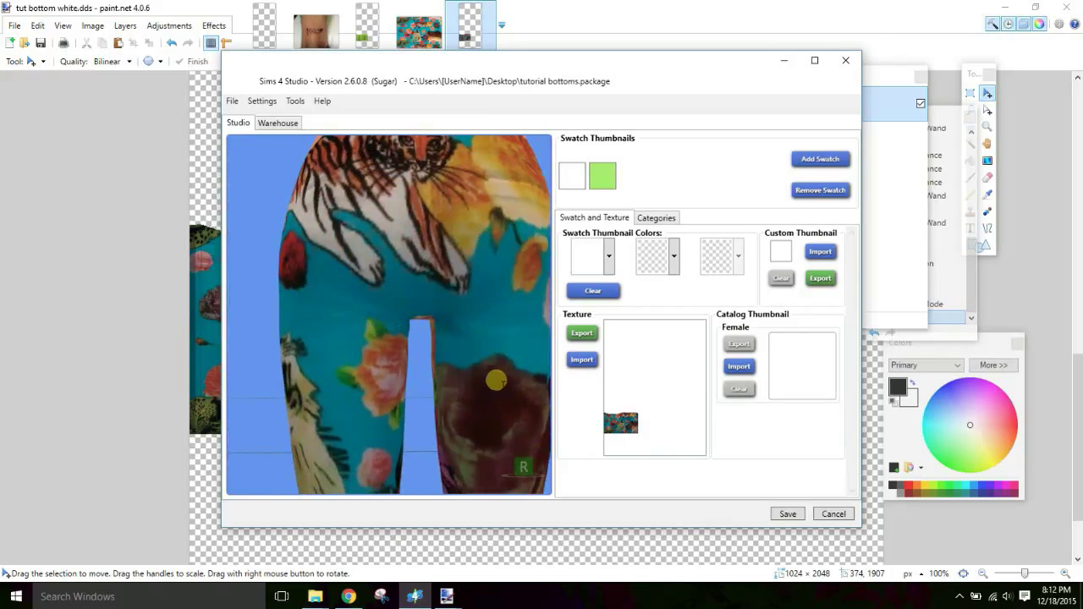
pyautogui.moveTo(496, 382); pyautogui.dragTo(351, 288)
pyautogui.scroll(5, 473, 352)
pyautogui.scroll(3, 477, 346)
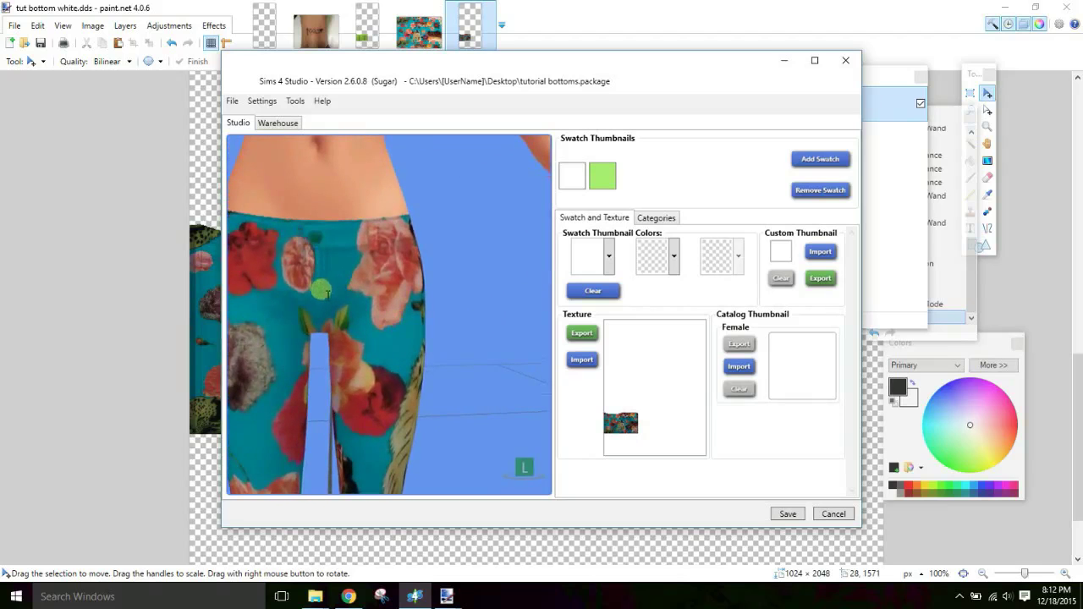
pyautogui.moveTo(331, 280); pyautogui.dragTo(343, 272)
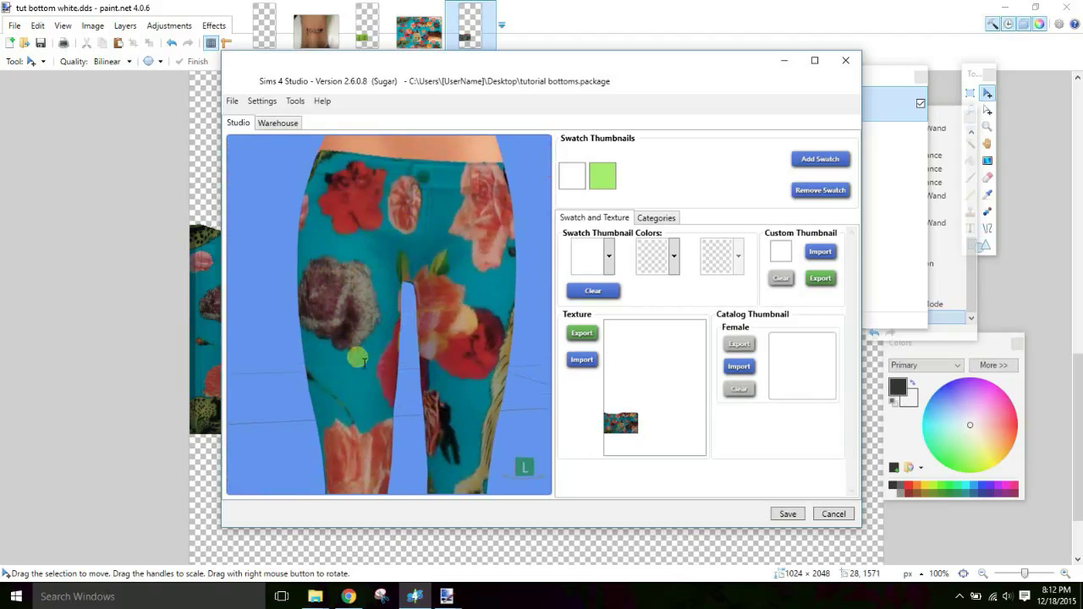
pyautogui.moveTo(469, 340)
pyautogui.mouseDown()
pyautogui.moveTo(483, 333)
pyautogui.moveTo(472, 322)
pyautogui.mouseUp()
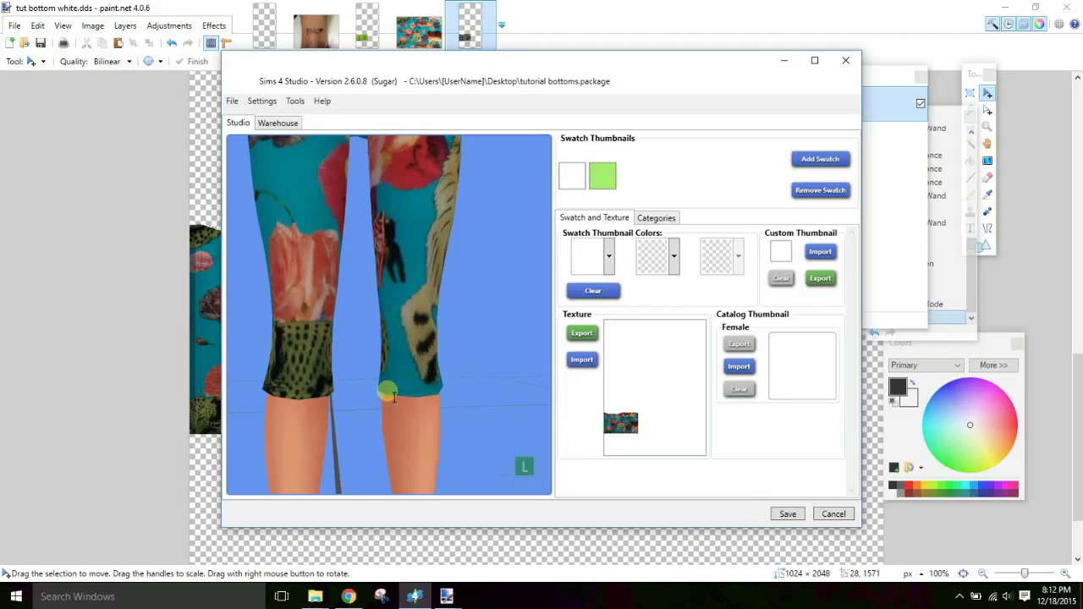
pyautogui.moveTo(456, 329); pyautogui.dragTo(461, 361)
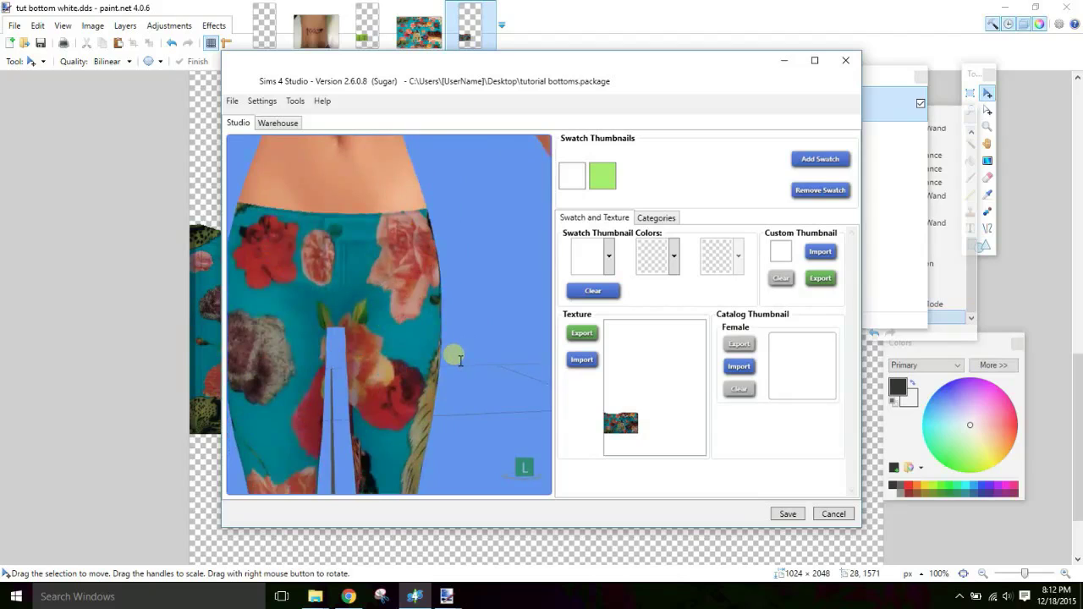
pyautogui.moveTo(454, 360); pyautogui.dragTo(454, 349)
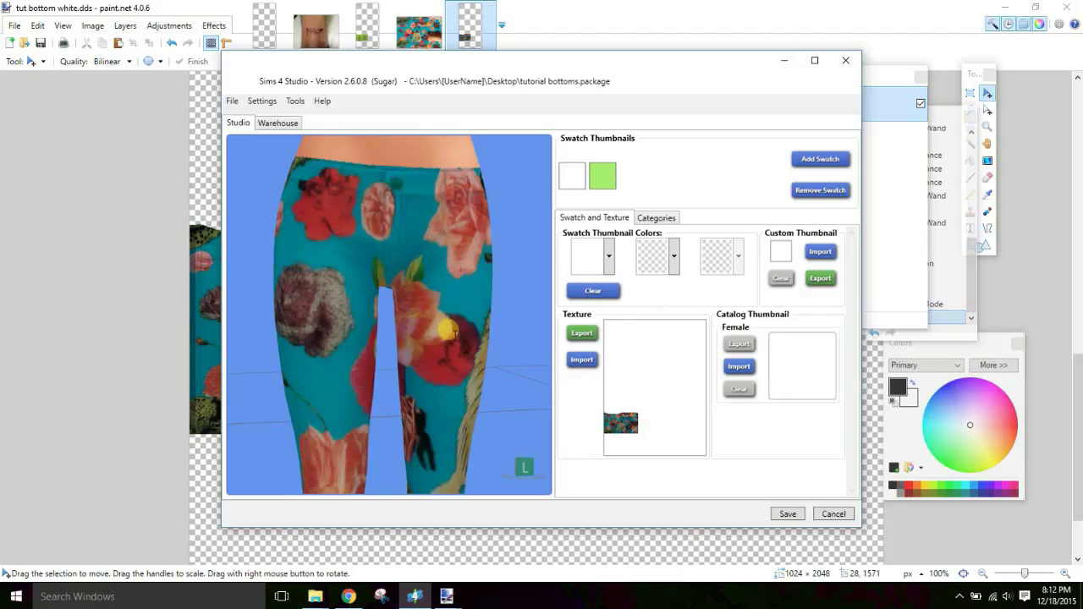
pyautogui.moveTo(448, 332); pyautogui.dragTo(451, 336)
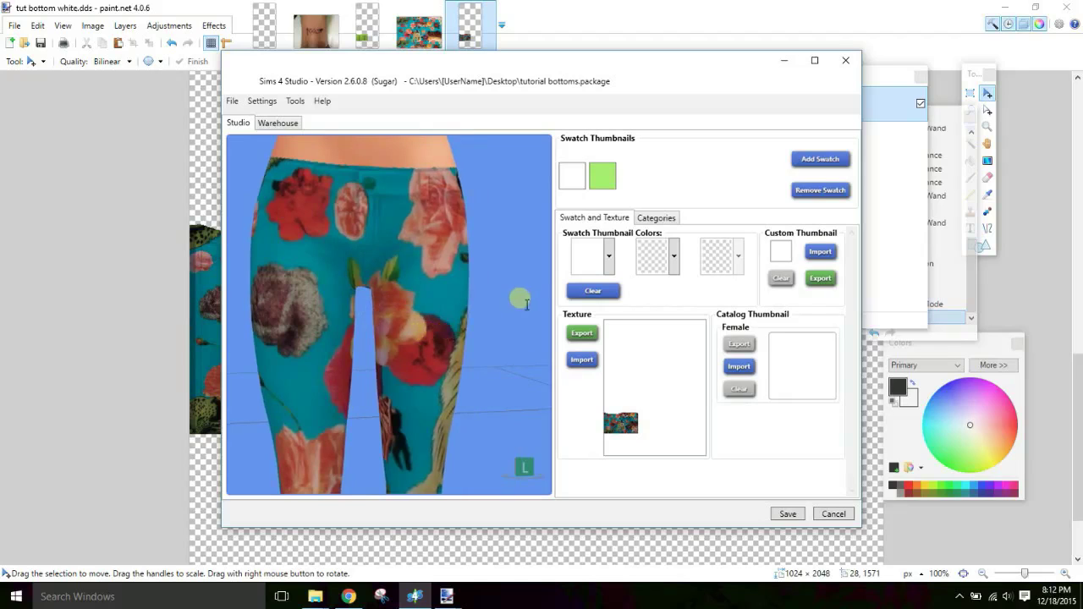
# - Zoom in on tut bottom green and open Hue / Saturation, then cancel without changes
pyautogui.click(604, 9)
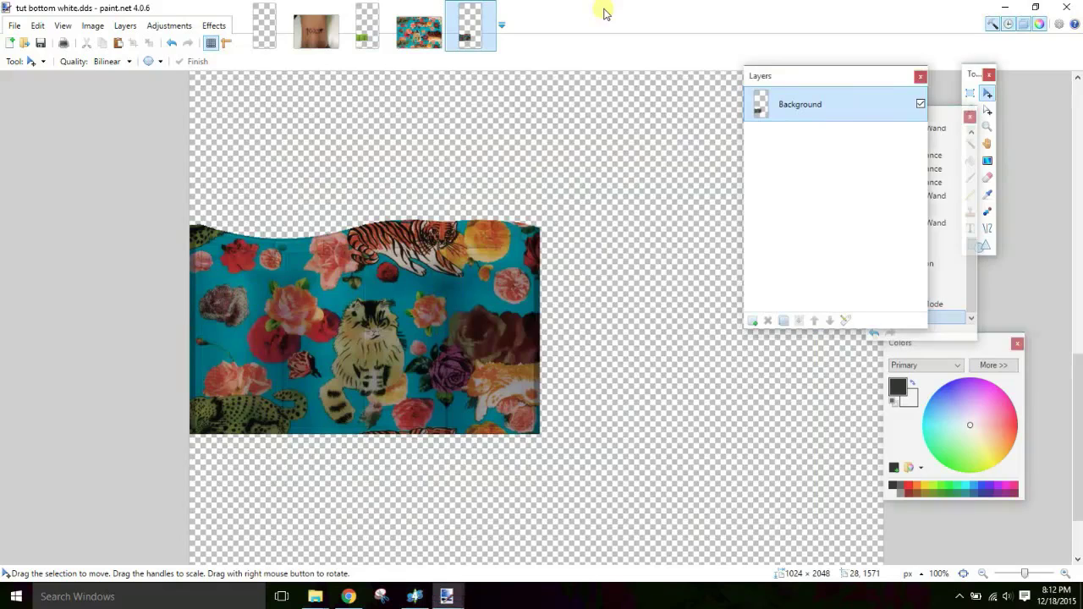
pyautogui.click(367, 26)
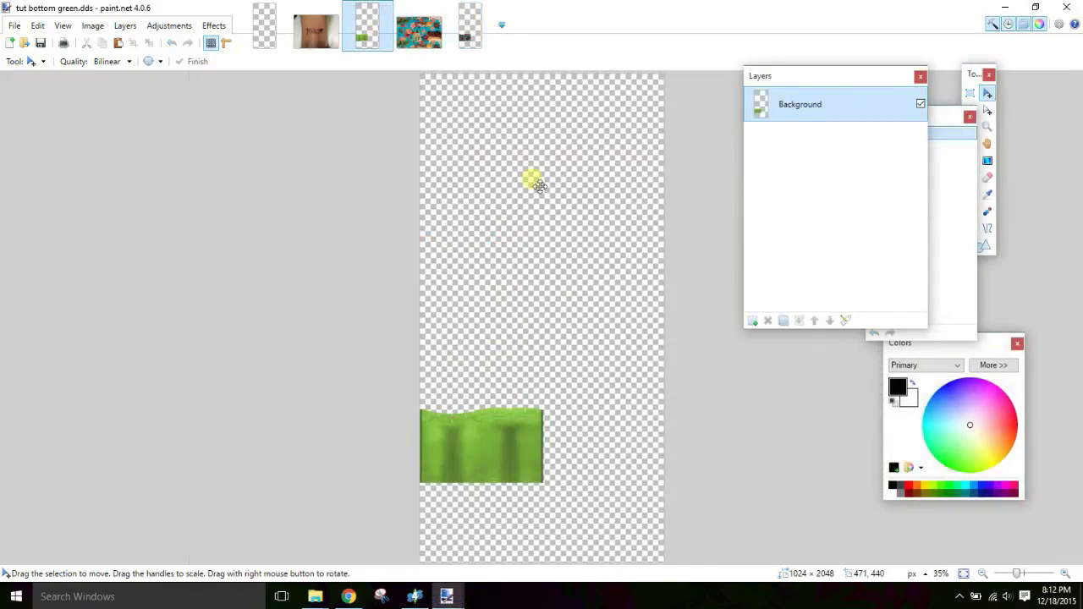
pyautogui.hotkey('ctrl', '+')
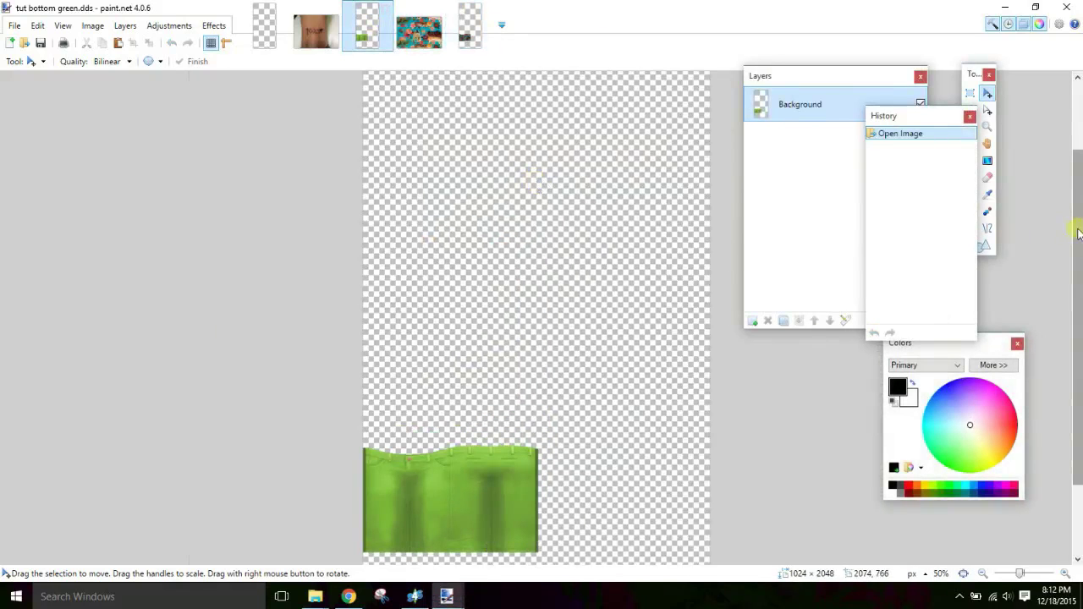
pyautogui.moveTo(1073, 232); pyautogui.dragTo(1077, 302)
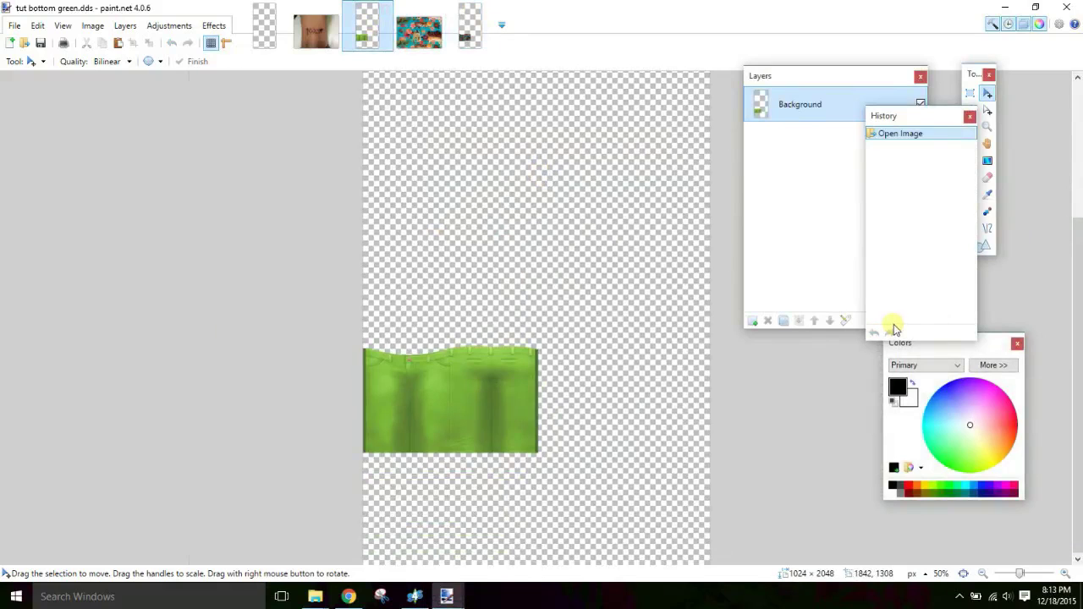
pyautogui.click(187, 26)
pyautogui.click(188, 101)
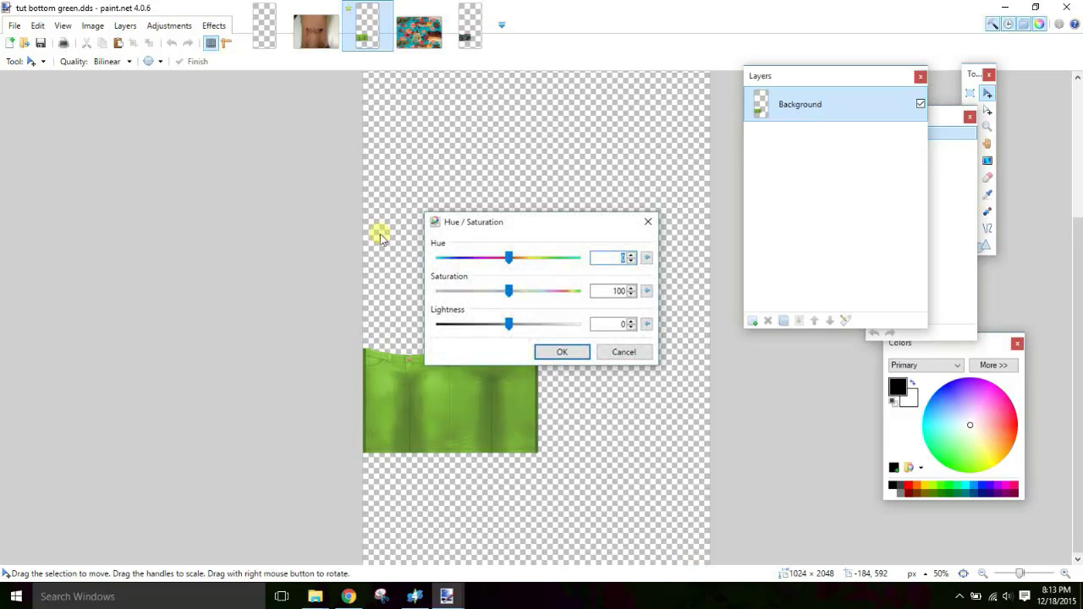
pyautogui.click(616, 352)
# - Set the floral tut bottom white texture's saturation to 200 and save it
pyautogui.click(471, 29)
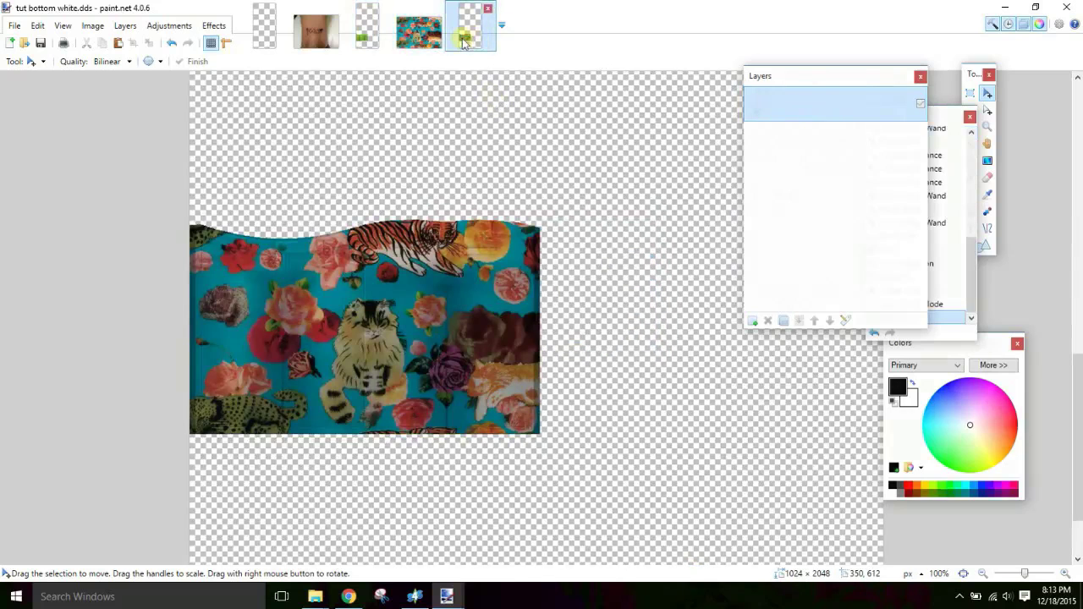
pyautogui.click(182, 25)
pyautogui.click(217, 100)
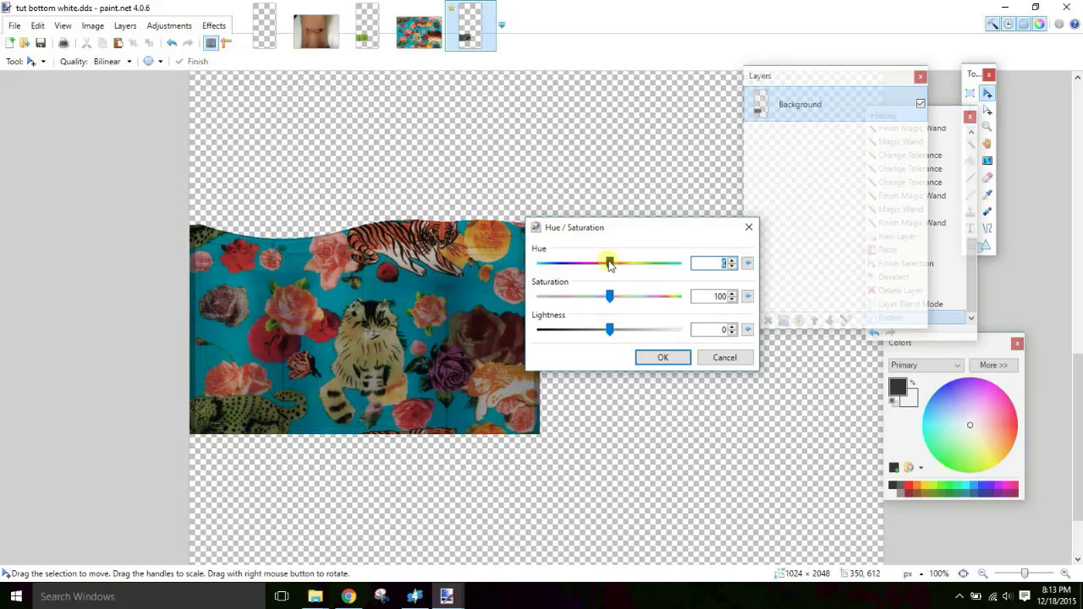
pyautogui.moveTo(610, 264); pyautogui.dragTo(670, 306)
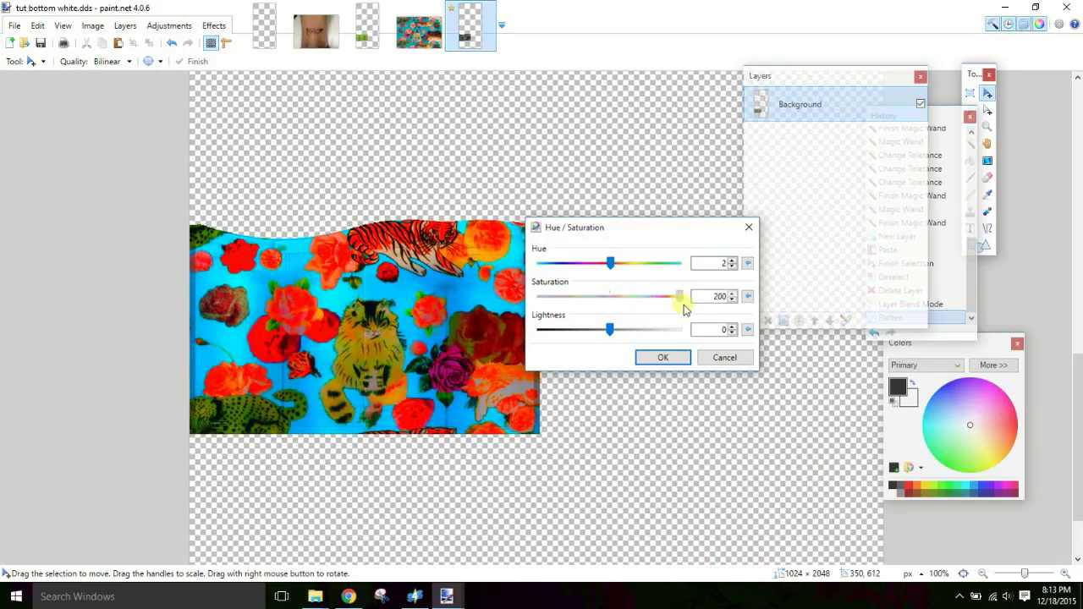
pyautogui.click(664, 356)
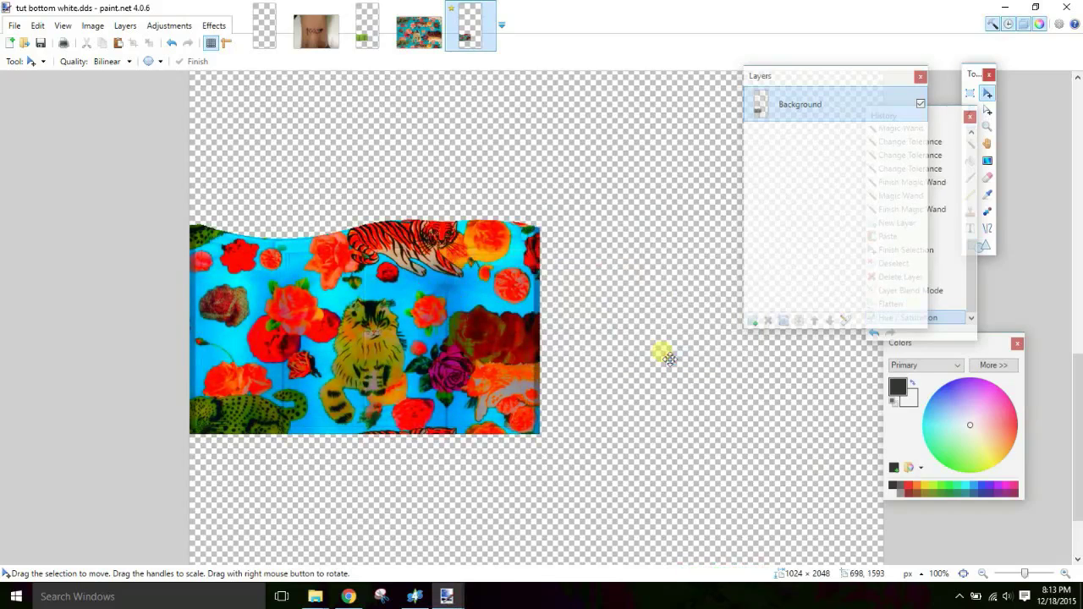
pyautogui.hotkey('ctrl', 's')
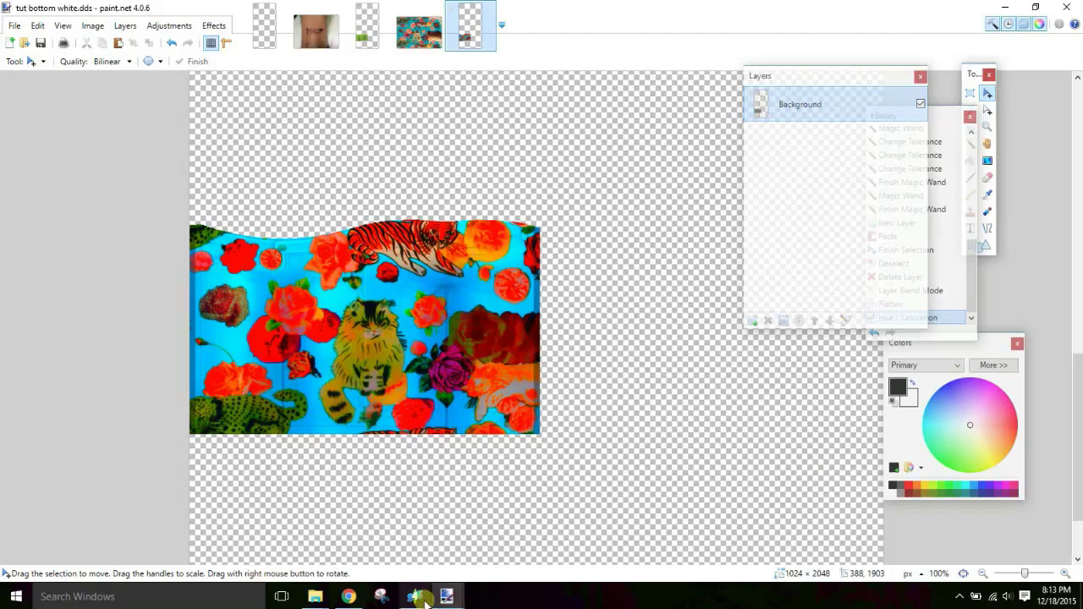
# - Re-import the saturated tut bottom white texture onto the white swatch, then return to tut bottom green
pyautogui.click(425, 601)
pyautogui.click(575, 172)
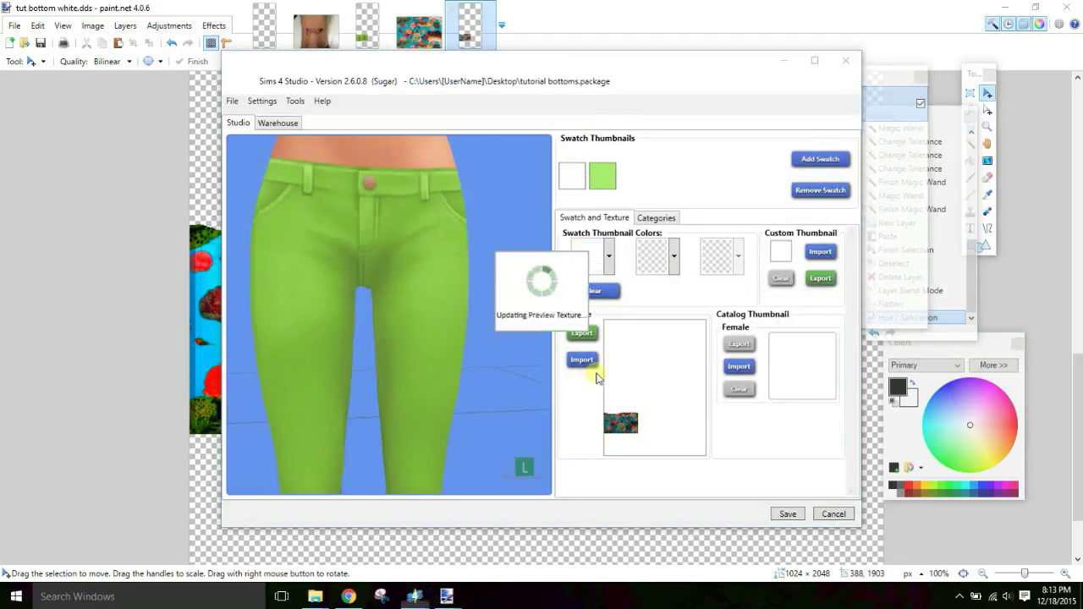
pyautogui.click(584, 358)
pyautogui.scroll(-5, 732, 168)
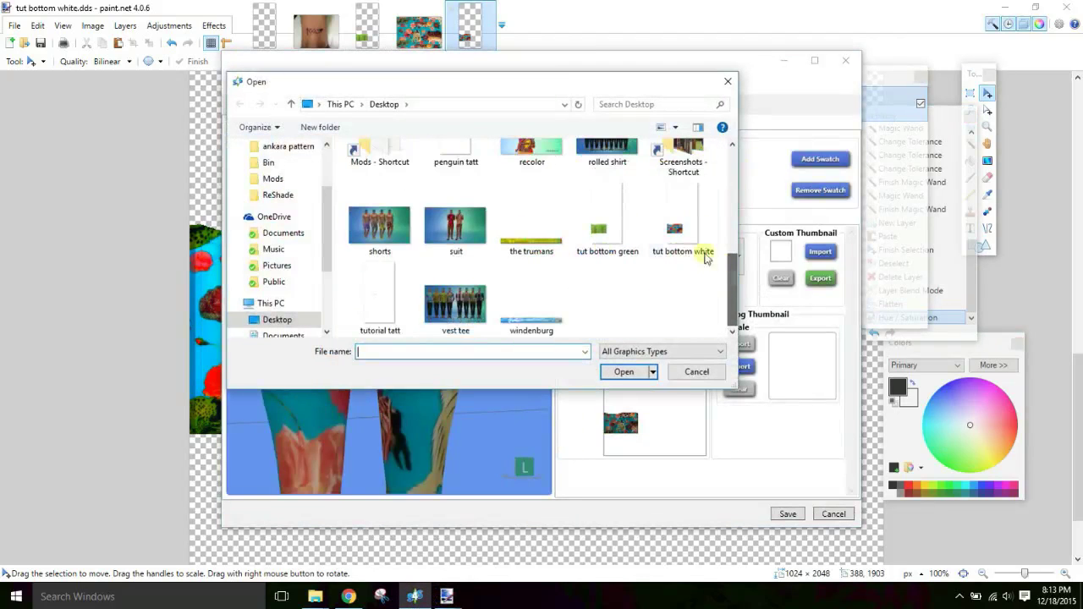
pyautogui.doubleClick(706, 254)
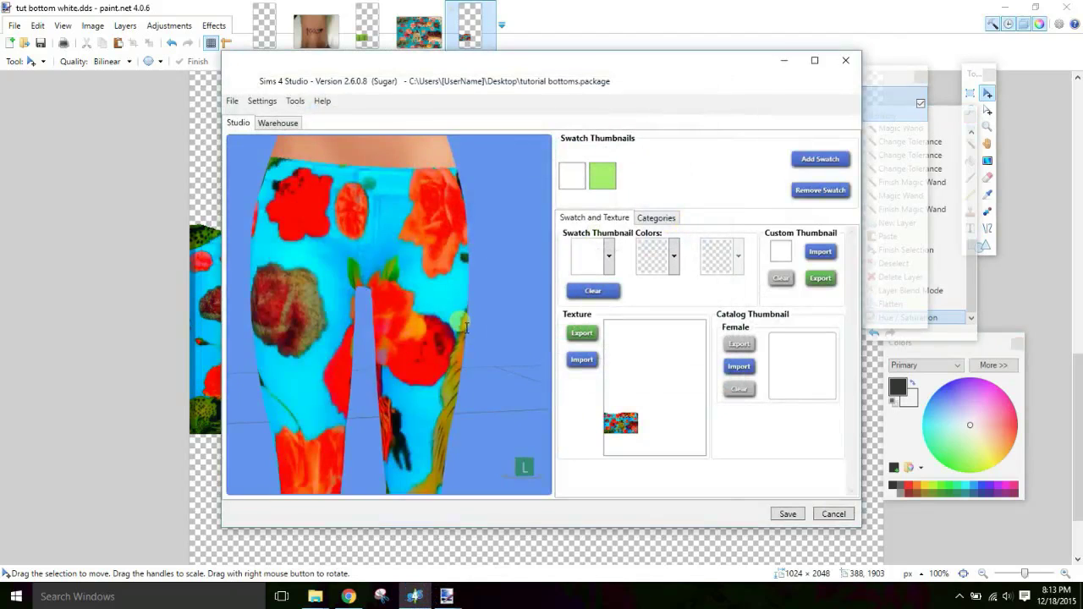
pyautogui.scroll(-5, 461, 317)
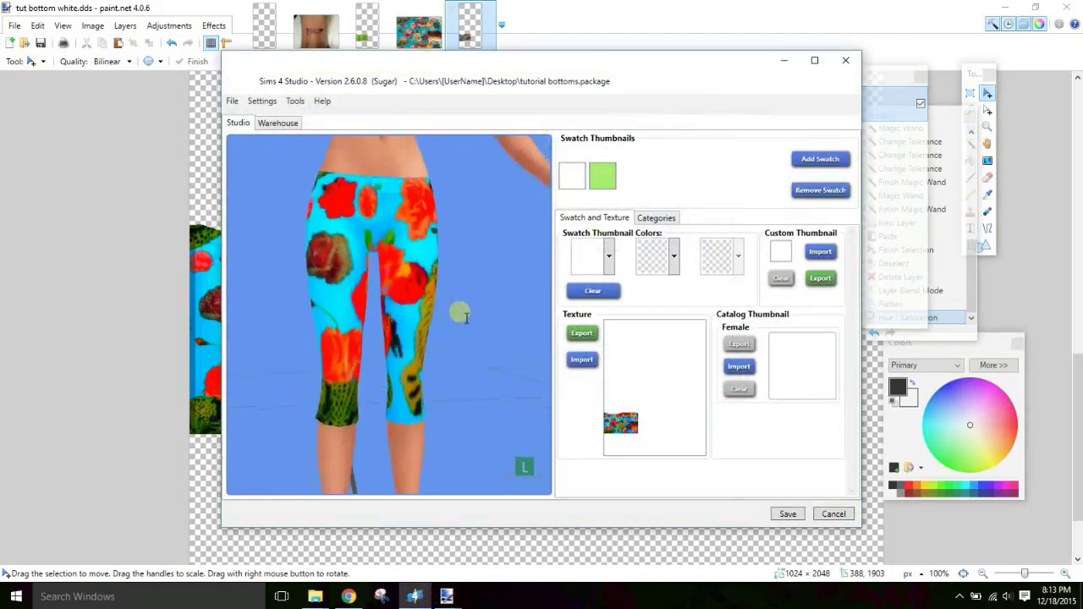
pyautogui.scroll(-5, 461, 317)
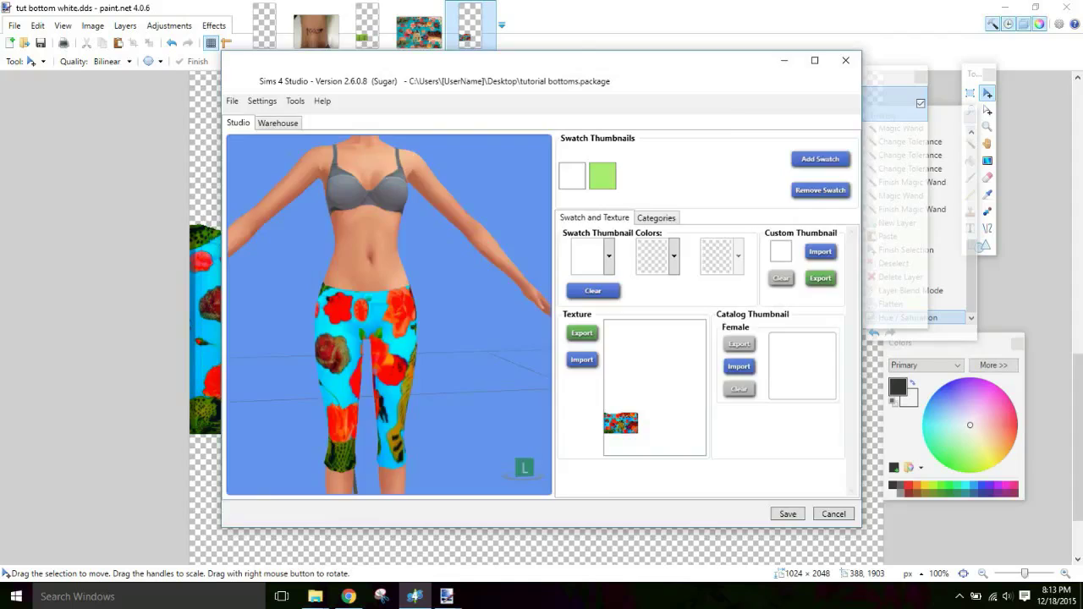
pyautogui.hotkey('alt', 'Tab')
pyautogui.click(367, 25)
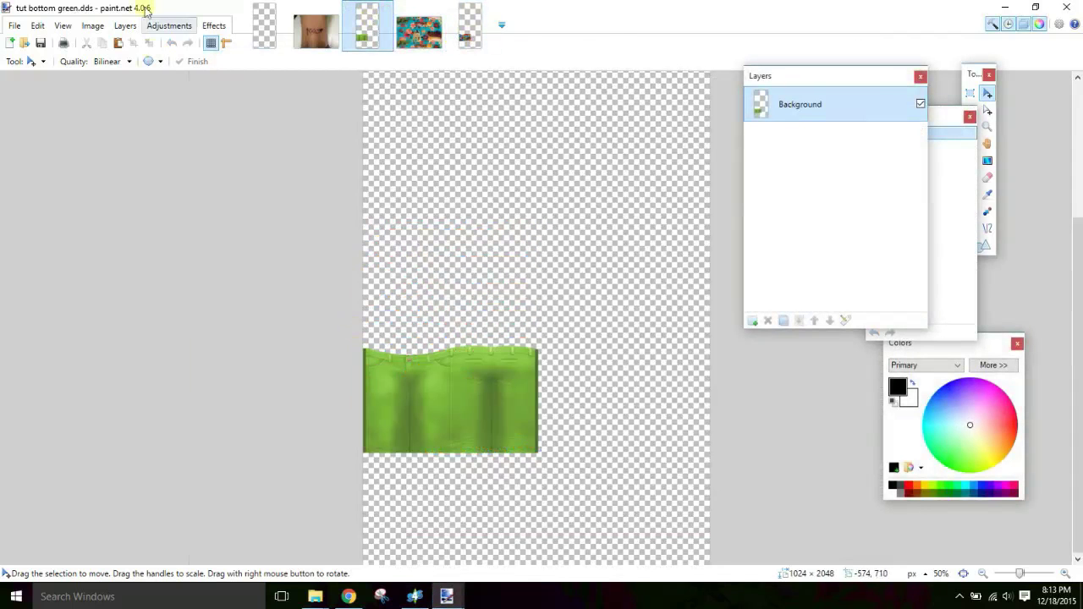
# - Recolour the green texture dusty pink with Hue / Saturation at hue -89, saturation 62
pyautogui.click(169, 26)
pyautogui.click(201, 99)
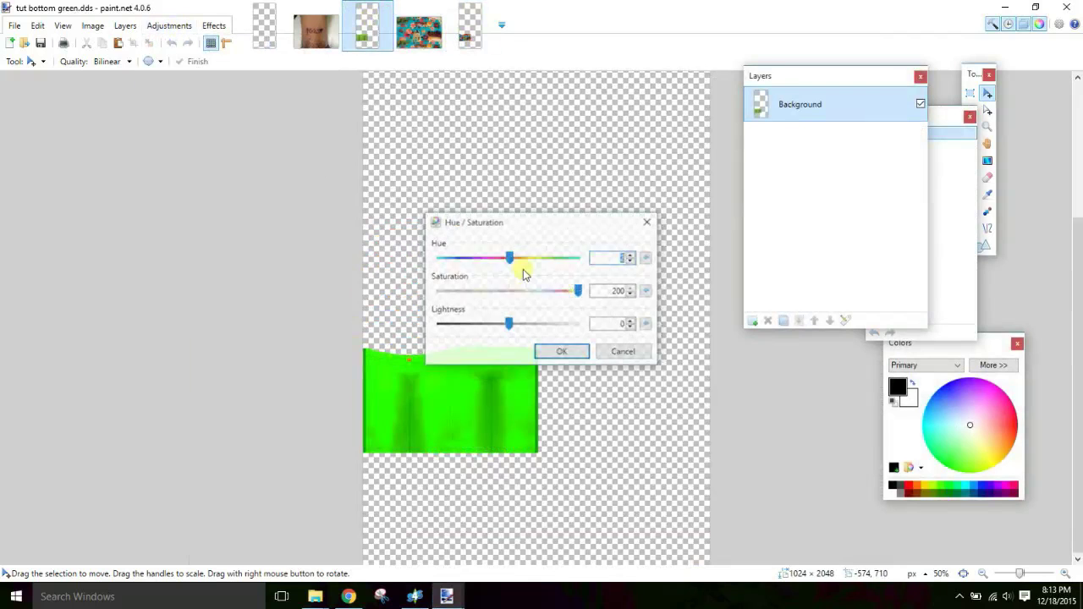
pyautogui.moveTo(549, 231); pyautogui.dragTo(229, 284)
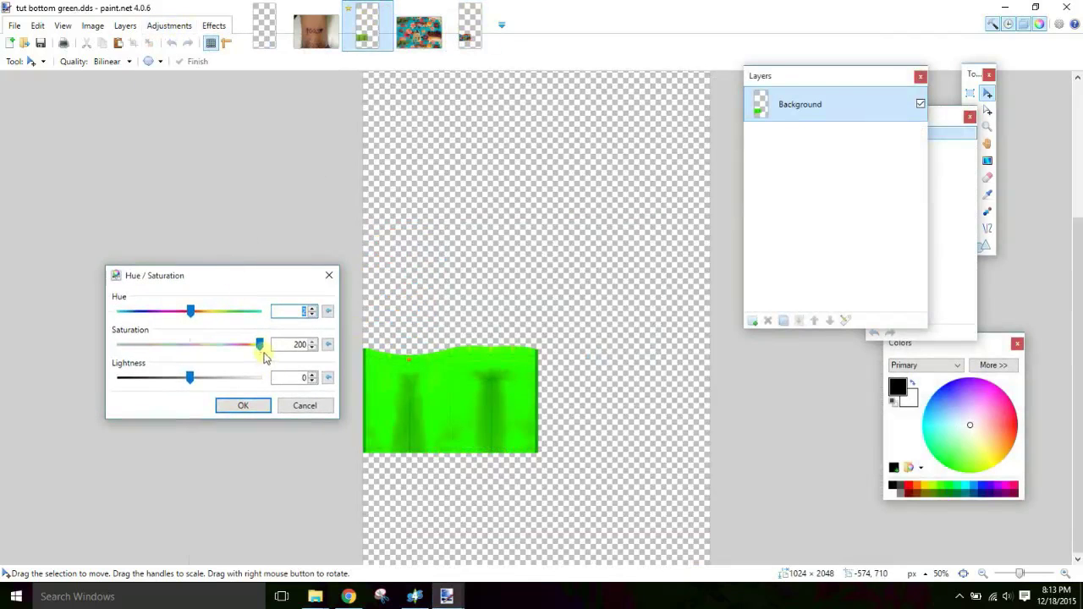
pyautogui.moveTo(263, 356); pyautogui.dragTo(168, 345)
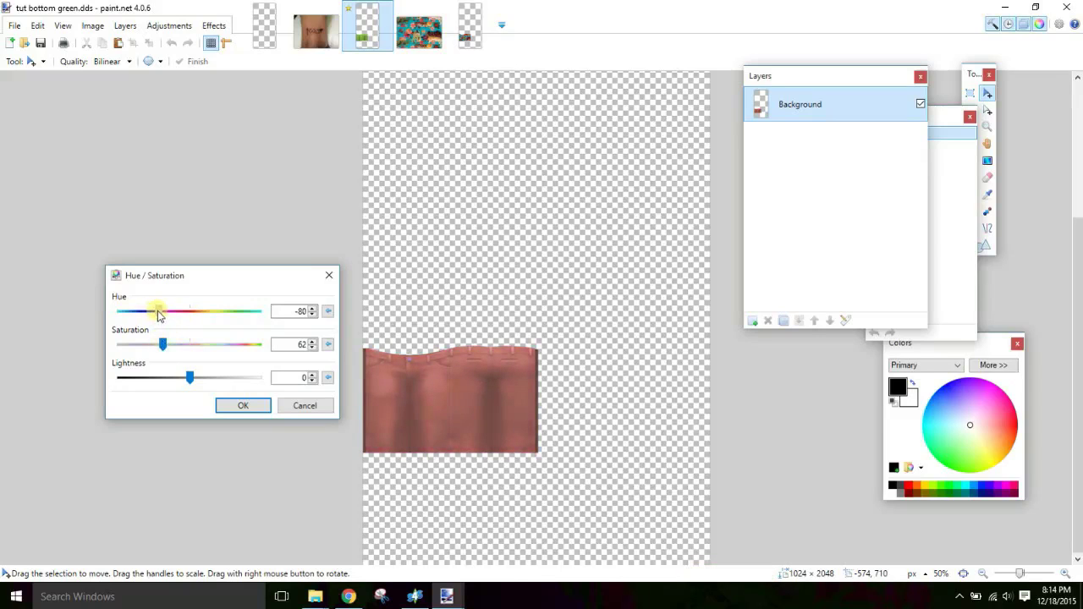
pyautogui.moveTo(149, 314); pyautogui.dragTo(156, 315)
pyautogui.click(240, 406)
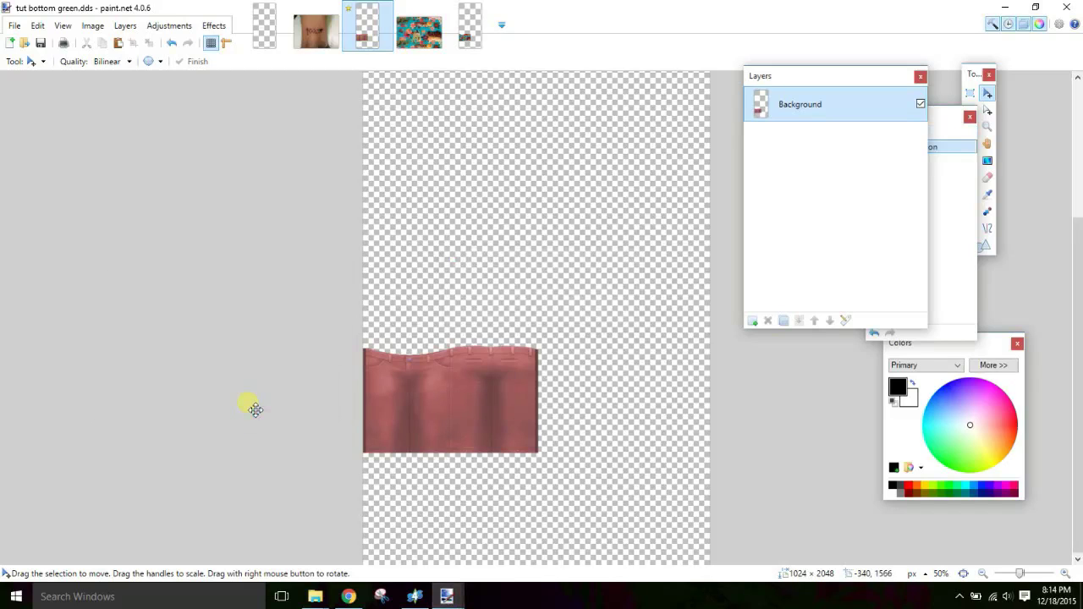
# - Save the pink tut bottom green.dds and import it as the second swatch's texture
pyautogui.hotkey('ctrl', 's')
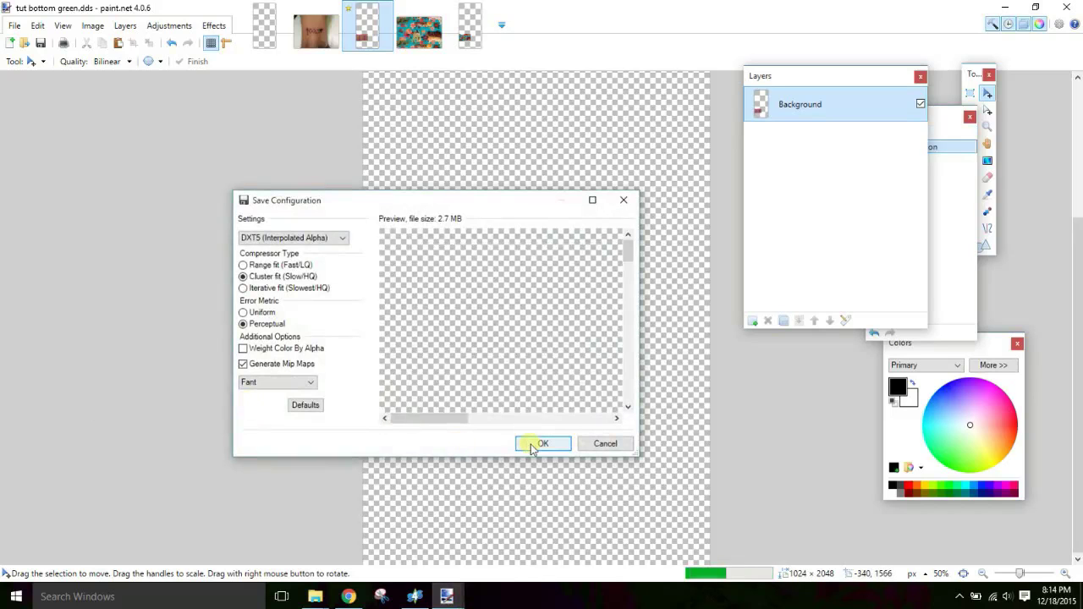
pyautogui.click(530, 444)
pyautogui.click(414, 597)
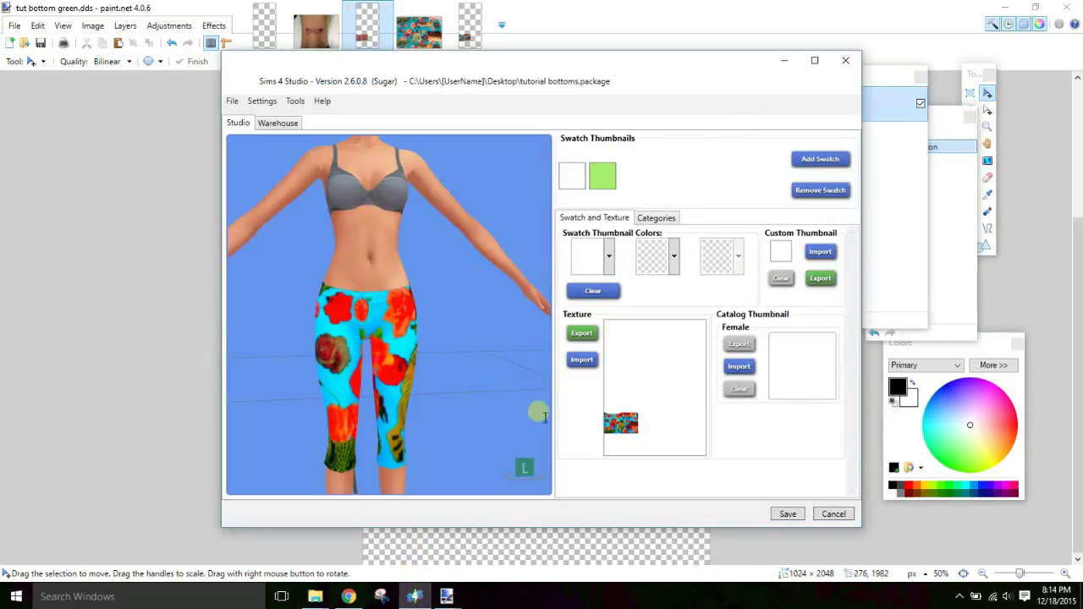
pyautogui.click(603, 176)
pyautogui.click(581, 360)
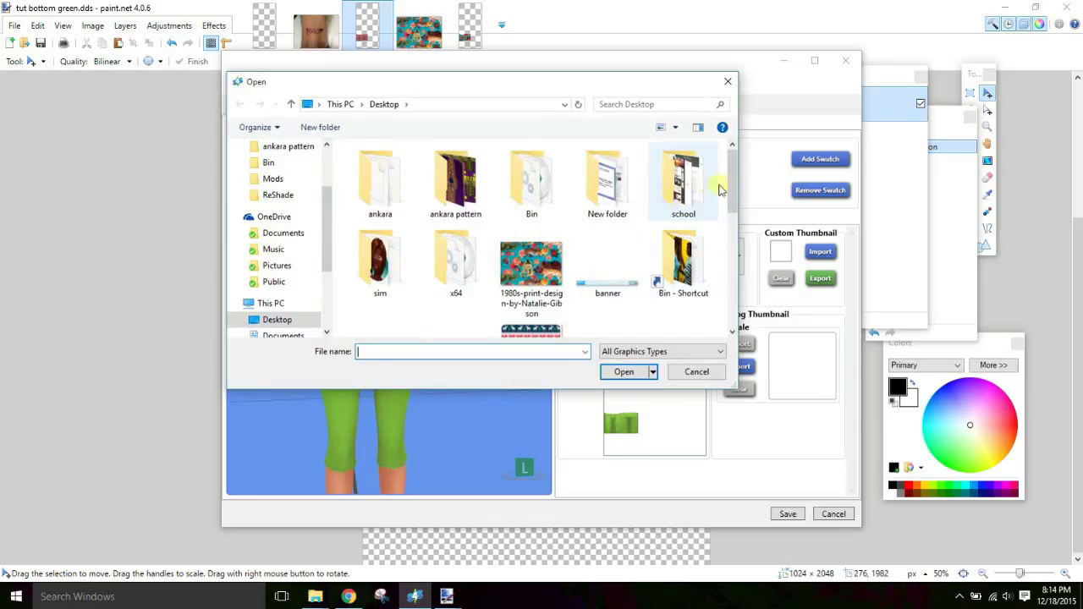
pyautogui.scroll(-3, 720, 190)
pyautogui.doubleClick(618, 237)
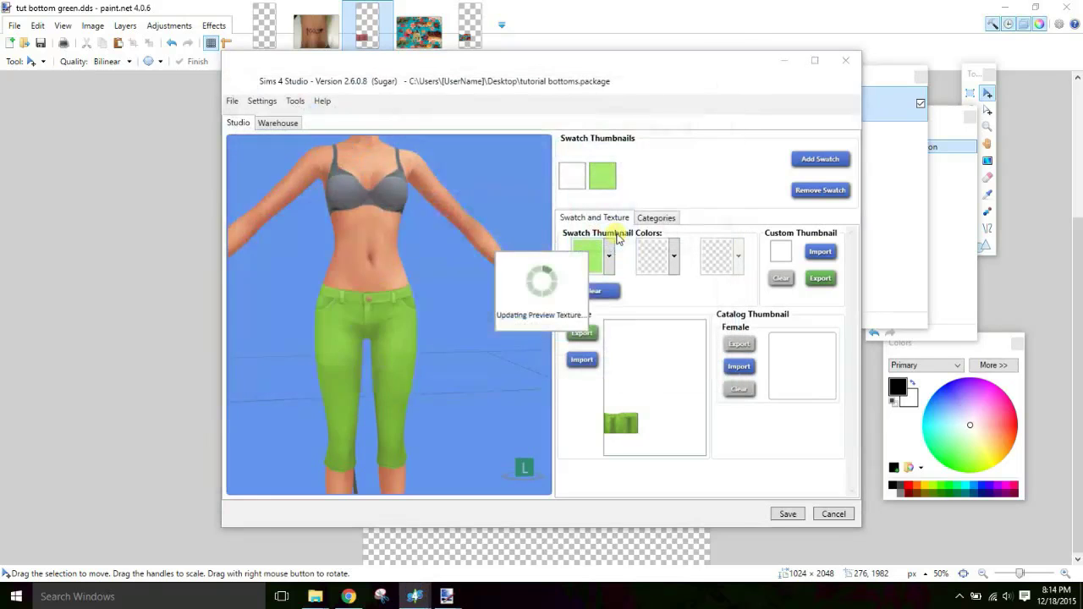
pyautogui.moveTo(488, 329)
pyautogui.mouseDown()
pyautogui.moveTo(496, 302)
pyautogui.moveTo(460, 302)
pyautogui.moveTo(486, 314)
pyautogui.mouseUp()
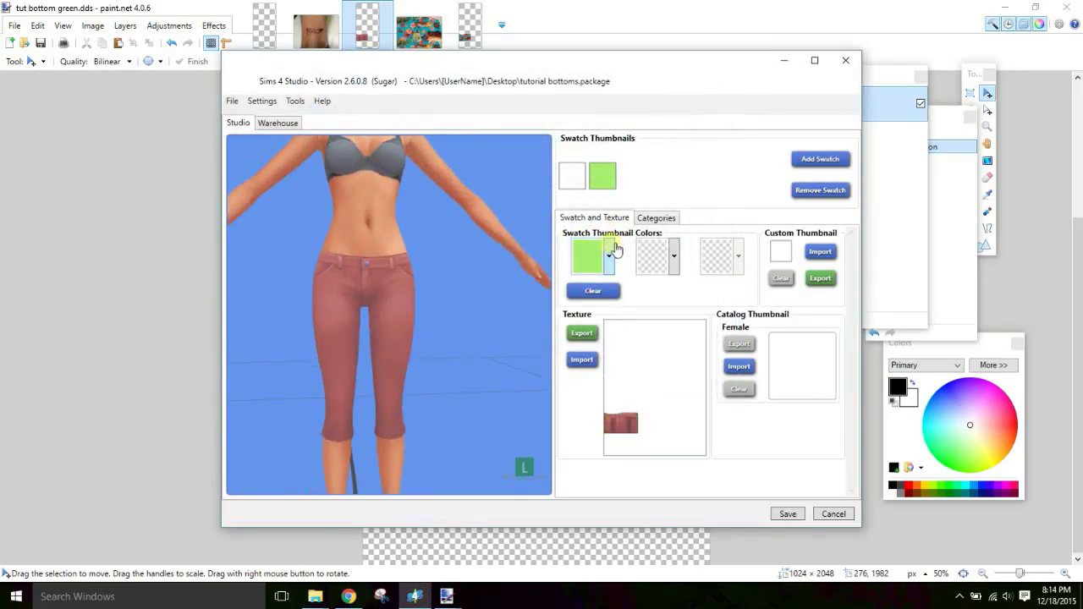
pyautogui.click(574, 191)
# - Re-save tut bottom white.dds and re-import it onto the first swatch in Sims 4 Studio
pyautogui.click(463, 47)
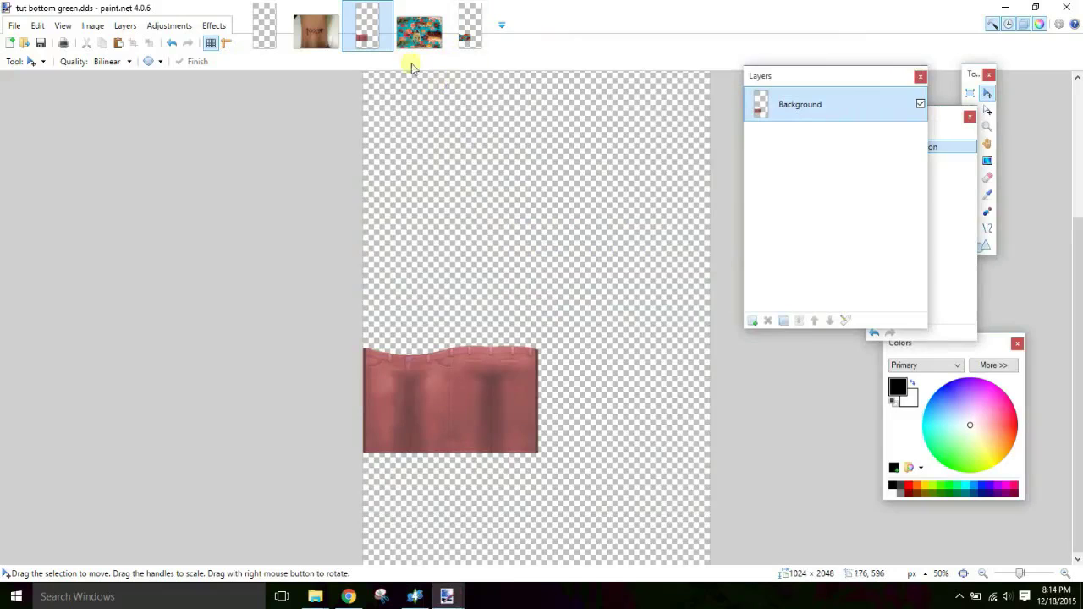
pyautogui.click(418, 34)
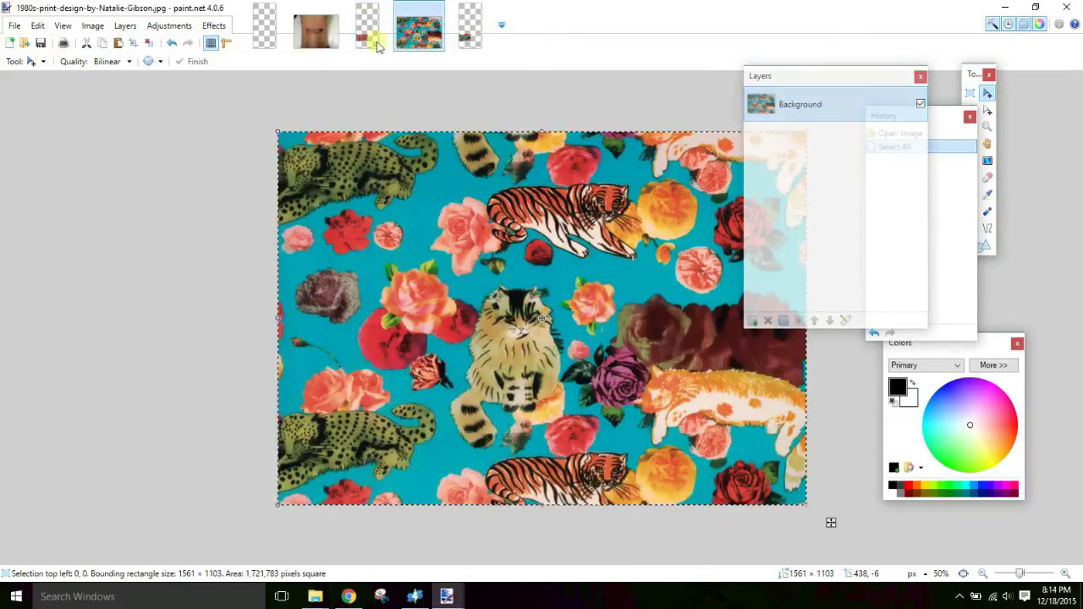
pyautogui.click(470, 27)
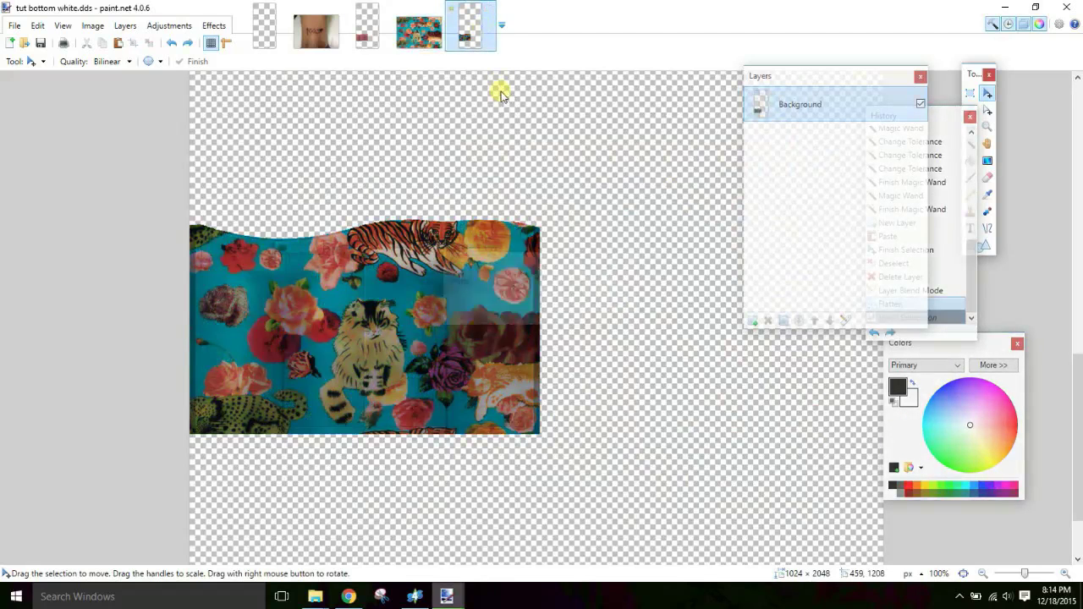
pyautogui.hotkey('ctrl', 's')
pyautogui.click(415, 597)
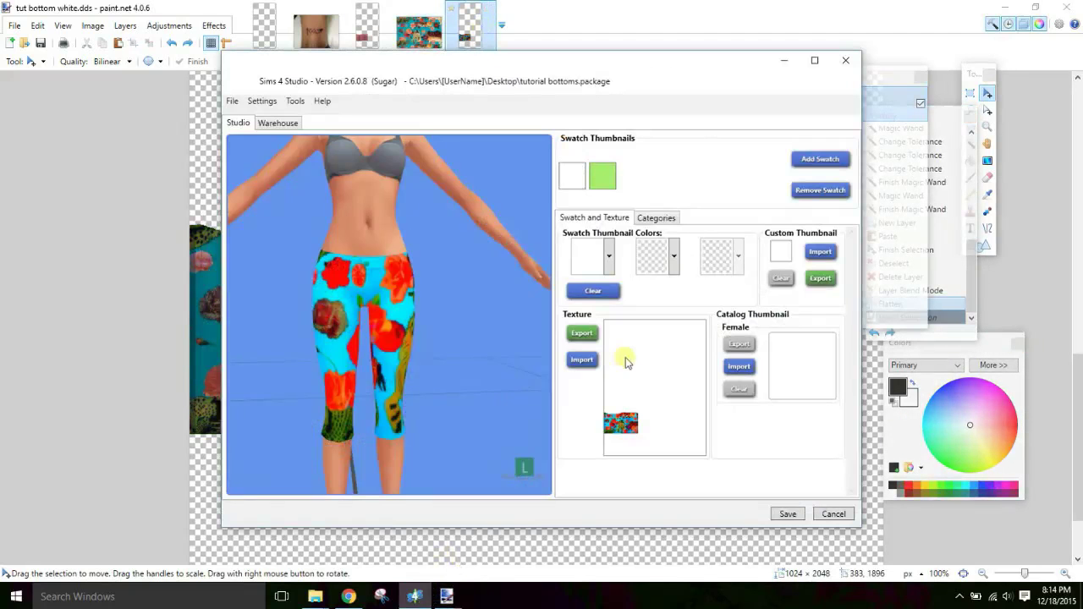
pyautogui.click(582, 360)
pyautogui.moveTo(725, 208); pyautogui.dragTo(730, 313)
pyautogui.doubleClick(686, 254)
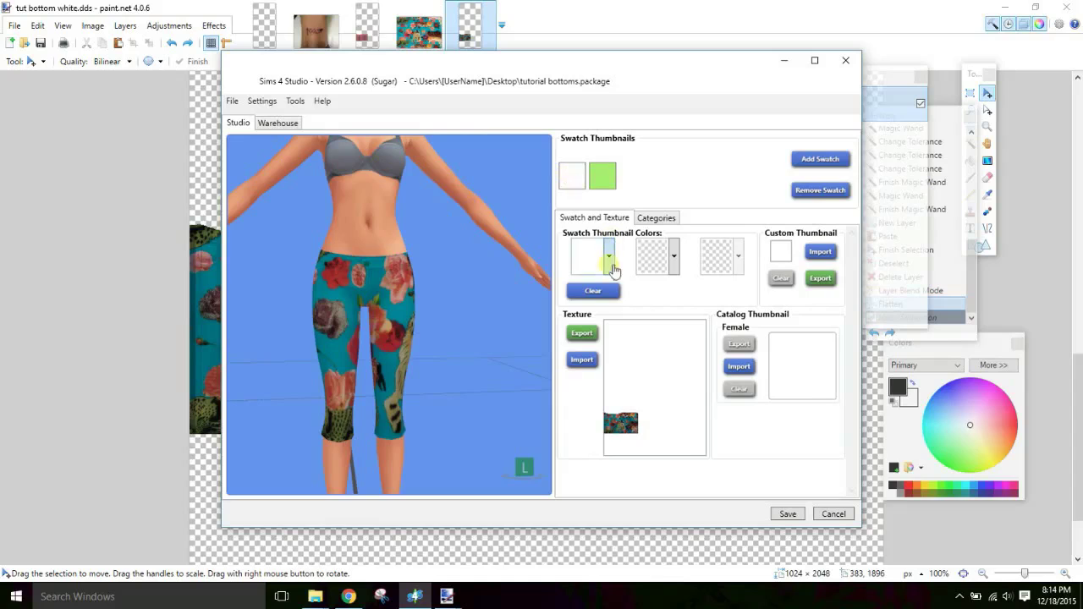
# - Sample teal, red and black swatch colours for swatch one and pinkish-red for swatch two
pyautogui.click(609, 256)
pyautogui.moveTo(624, 322); pyautogui.dragTo(654, 313)
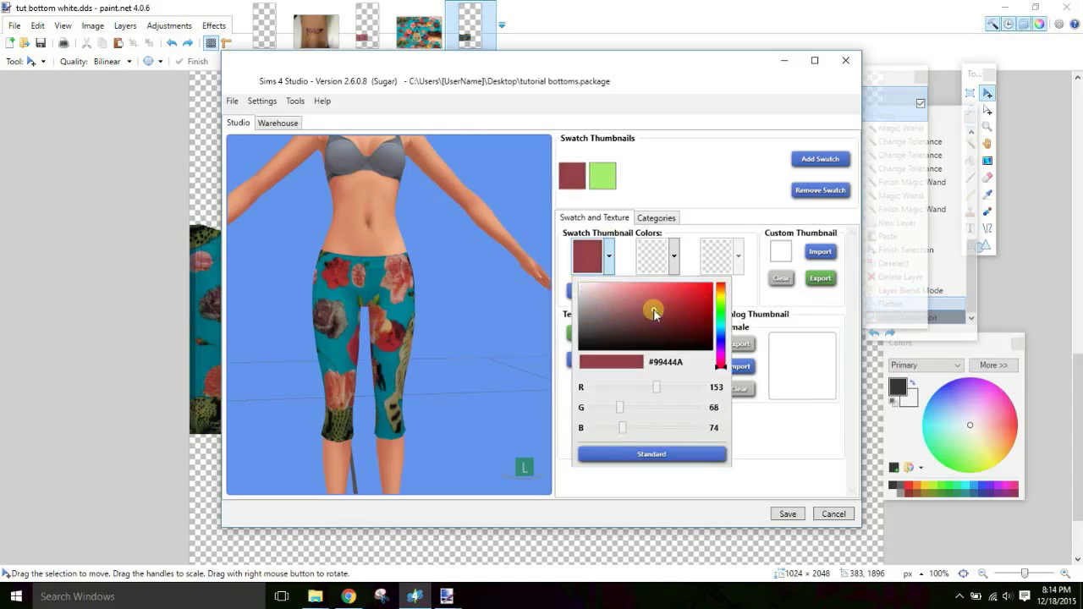
pyautogui.click(589, 257)
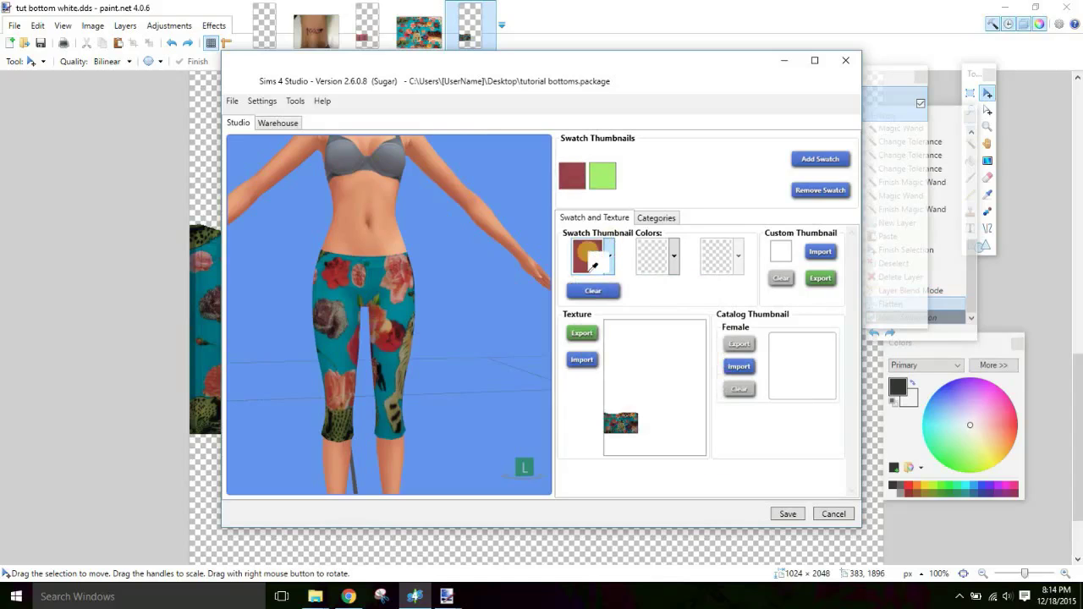
pyautogui.moveTo(590, 265); pyautogui.dragTo(404, 315)
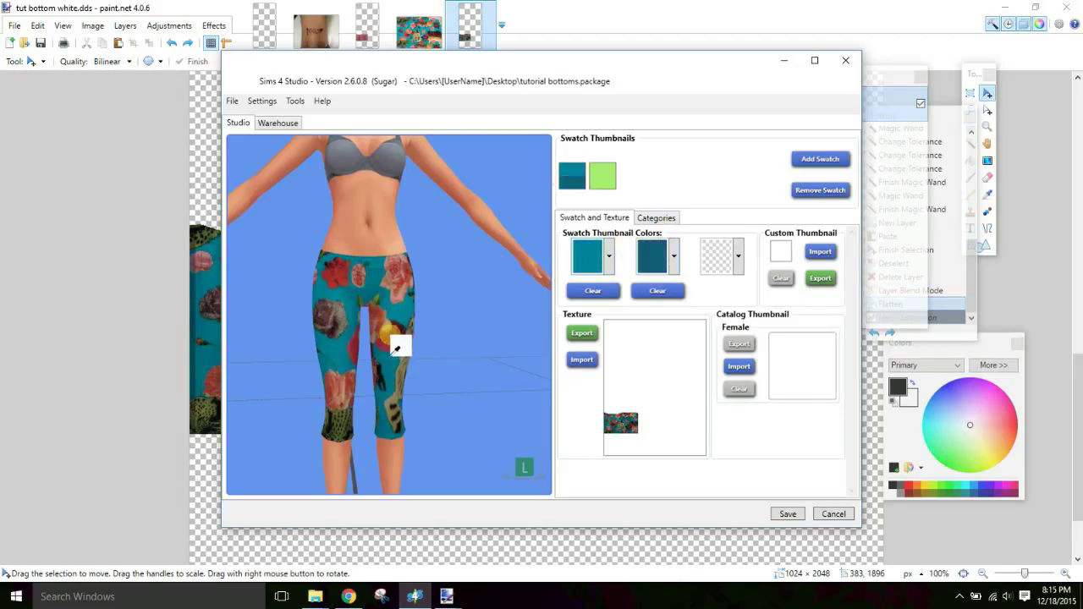
pyautogui.click(394, 351)
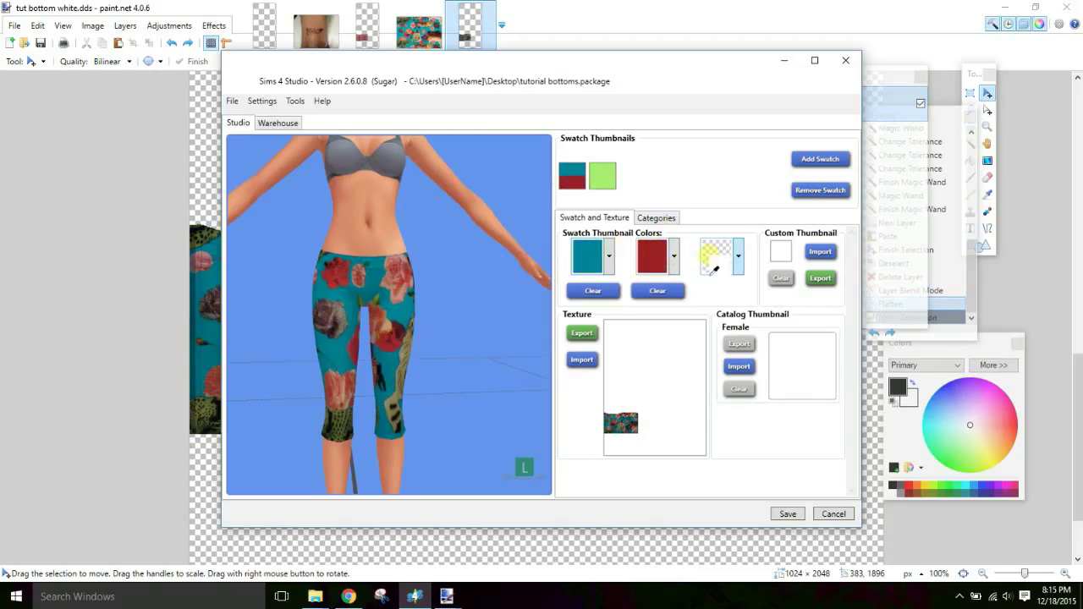
pyautogui.moveTo(715, 269); pyautogui.dragTo(353, 440)
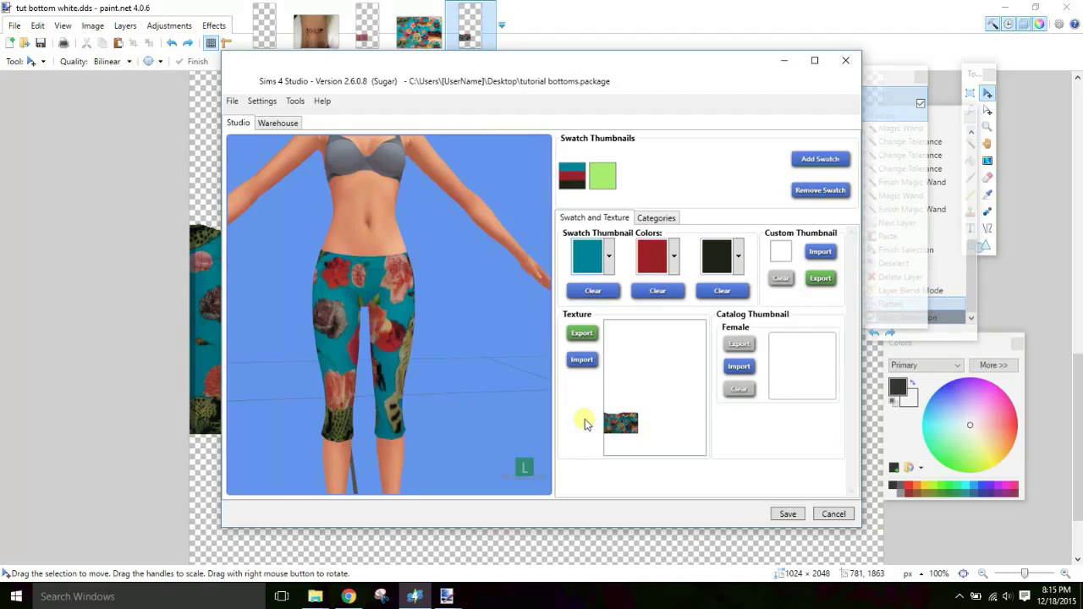
pyautogui.click(611, 182)
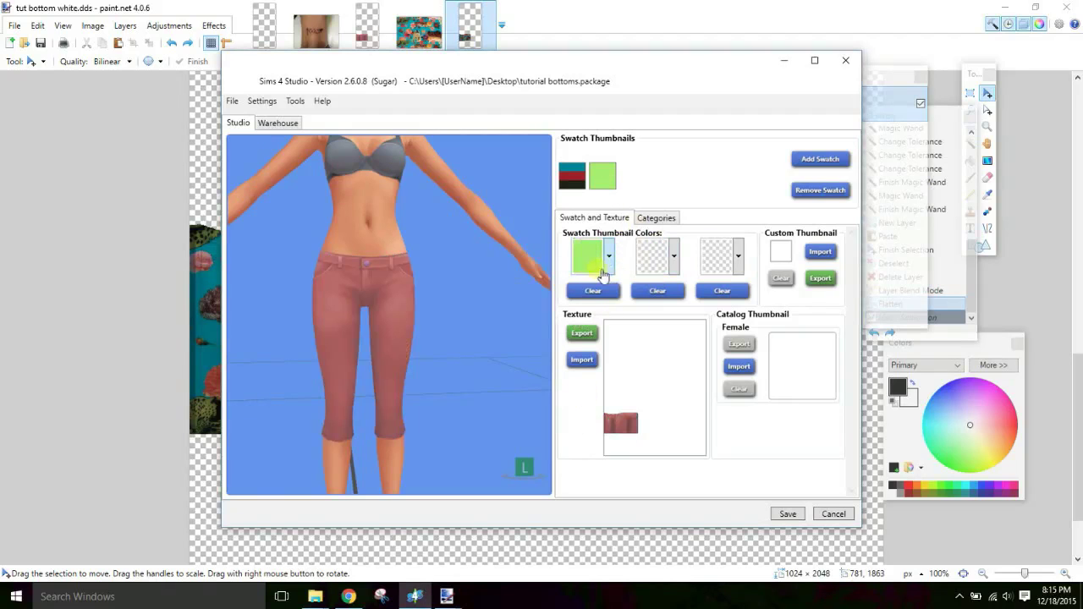
pyautogui.moveTo(601, 275); pyautogui.dragTo(391, 336)
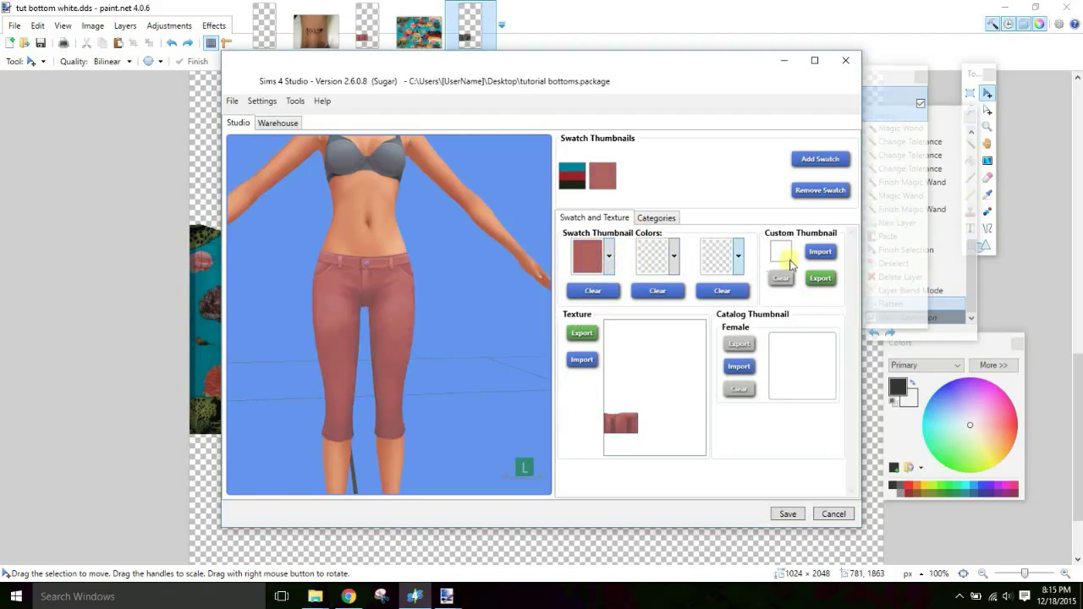
# - Save the package, dismiss the confirmation, and minimize Sims 4 Studio
pyautogui.click(788, 514)
pyautogui.click(581, 339)
pyautogui.click(786, 60)
# - Dress the Create-a-Sim Sim in the custom leggings from Bottoms in the floral swatch
pyautogui.click(1003, 7)
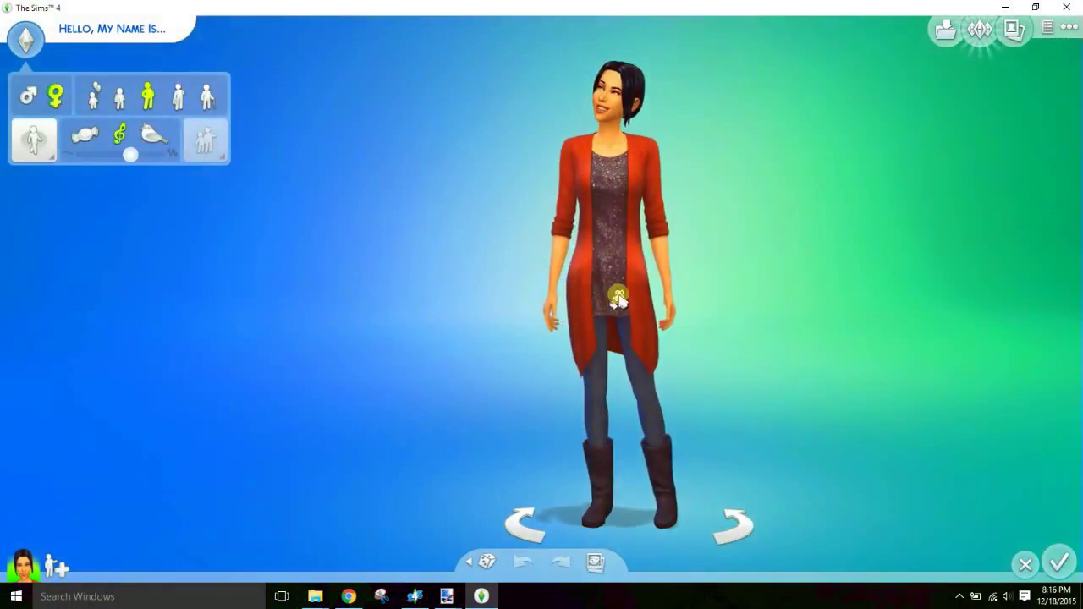
pyautogui.click(621, 298)
pyautogui.click(588, 312)
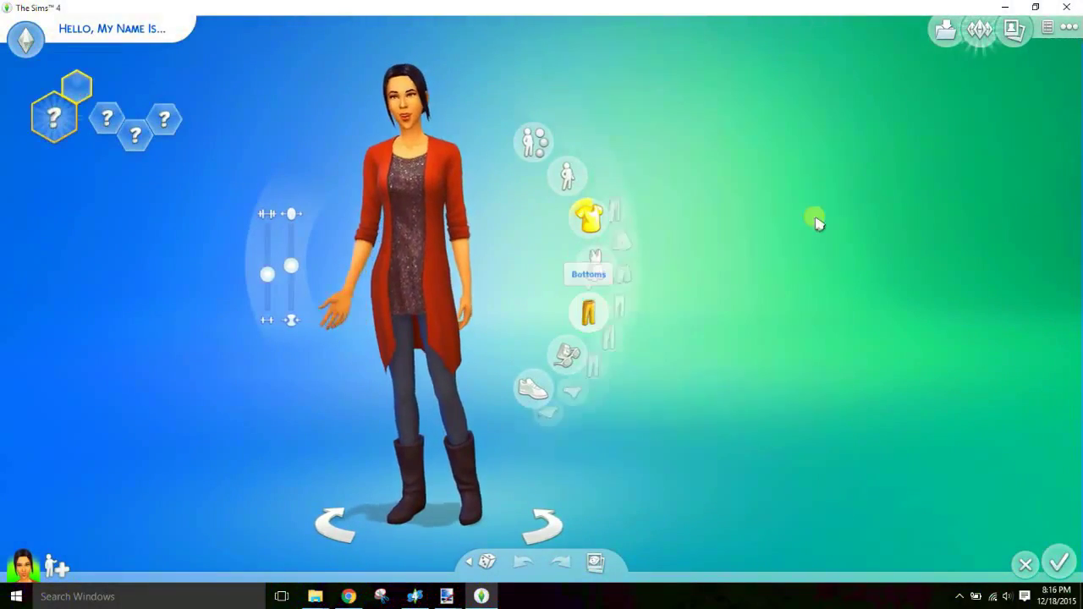
pyautogui.moveTo(842, 137); pyautogui.dragTo(838, 367)
pyautogui.click(743, 248)
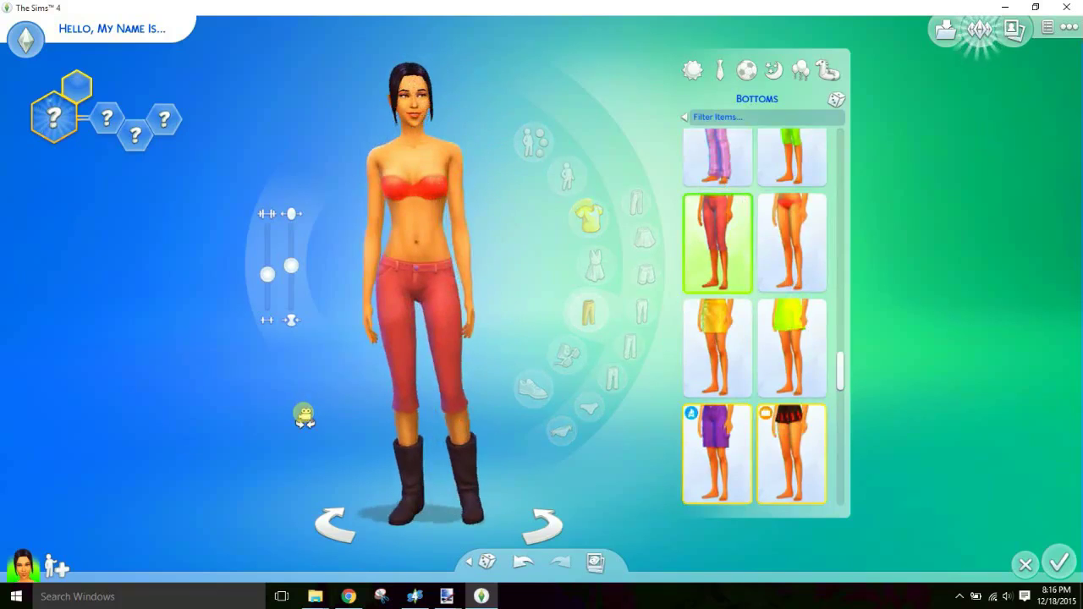
pyautogui.scroll(2, 305, 413)
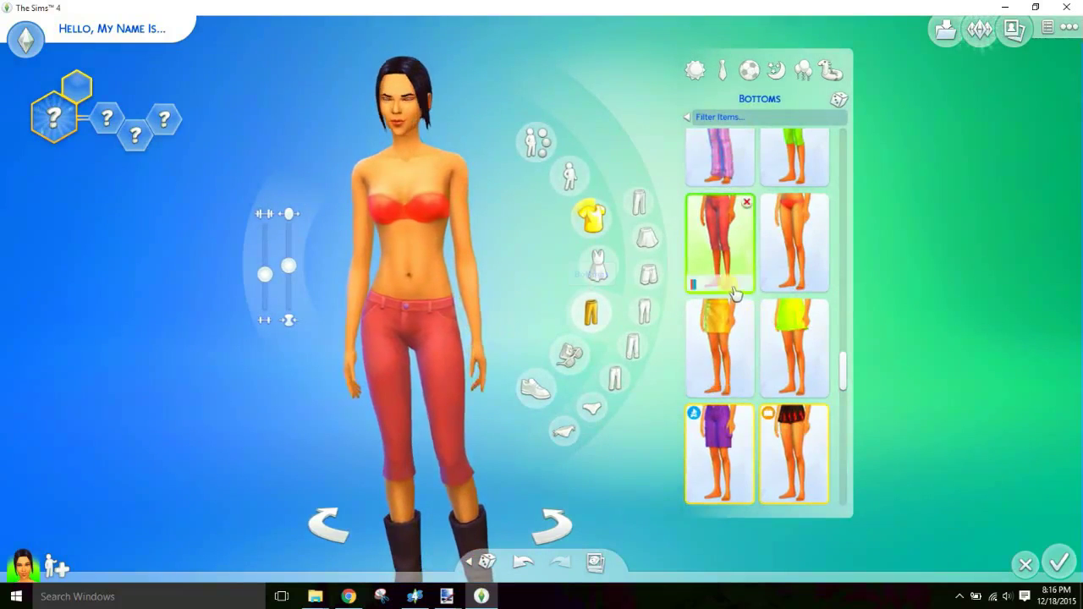
pyautogui.click(708, 303)
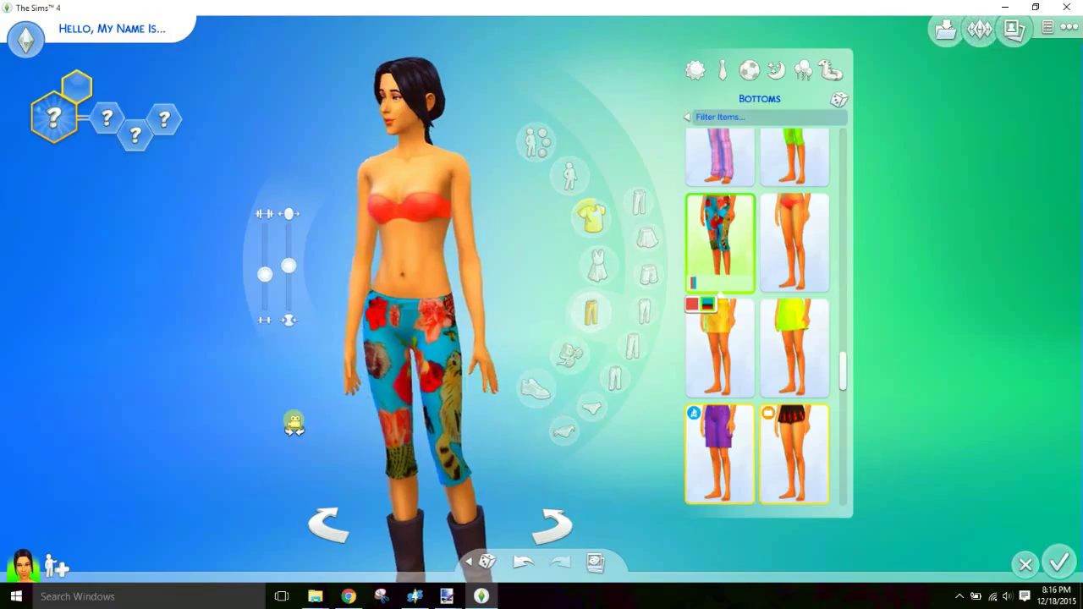